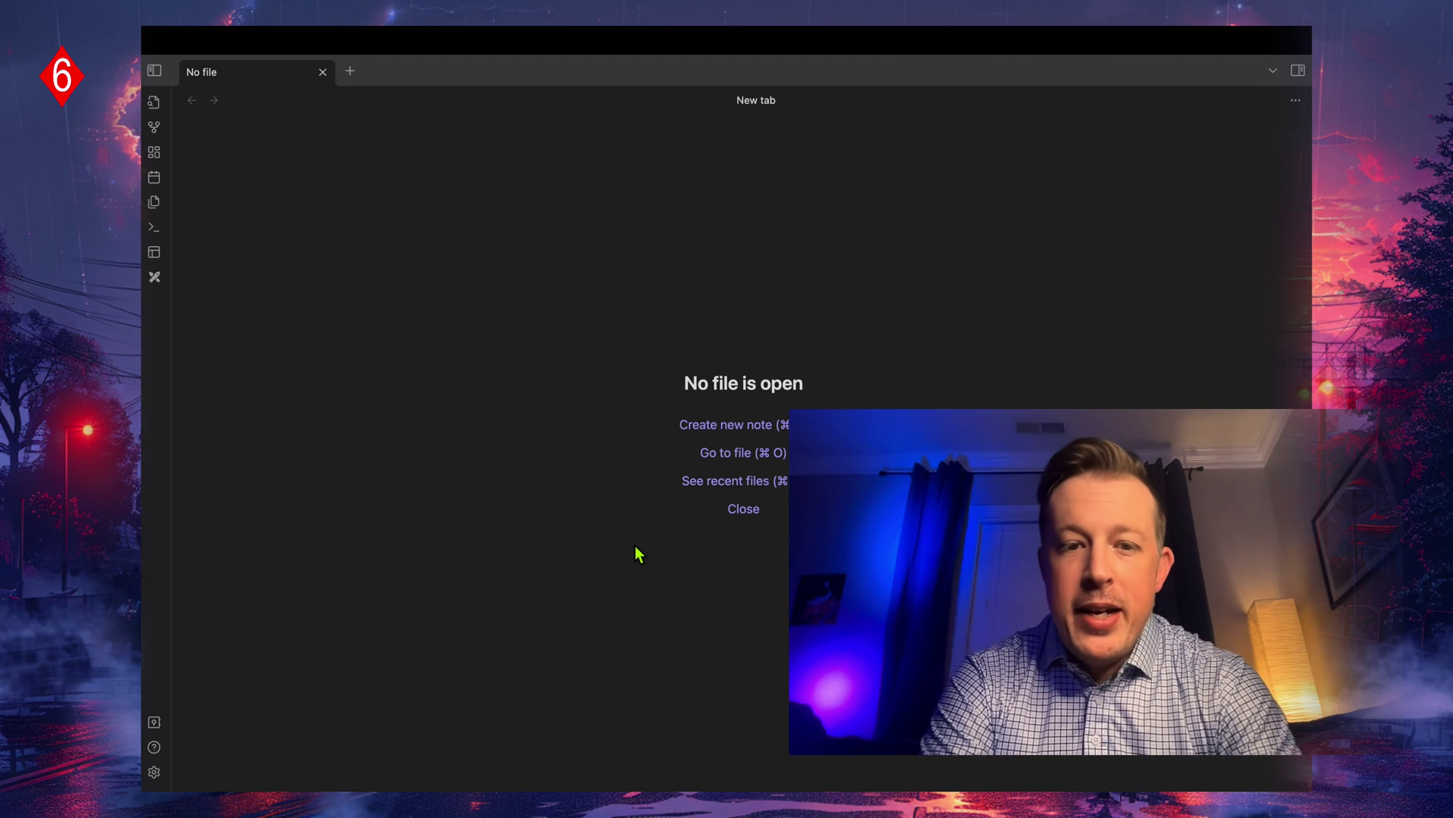
# - Create a new note titled 'Table Example' and start a table line with '|'
pyautogui.click(733, 424)
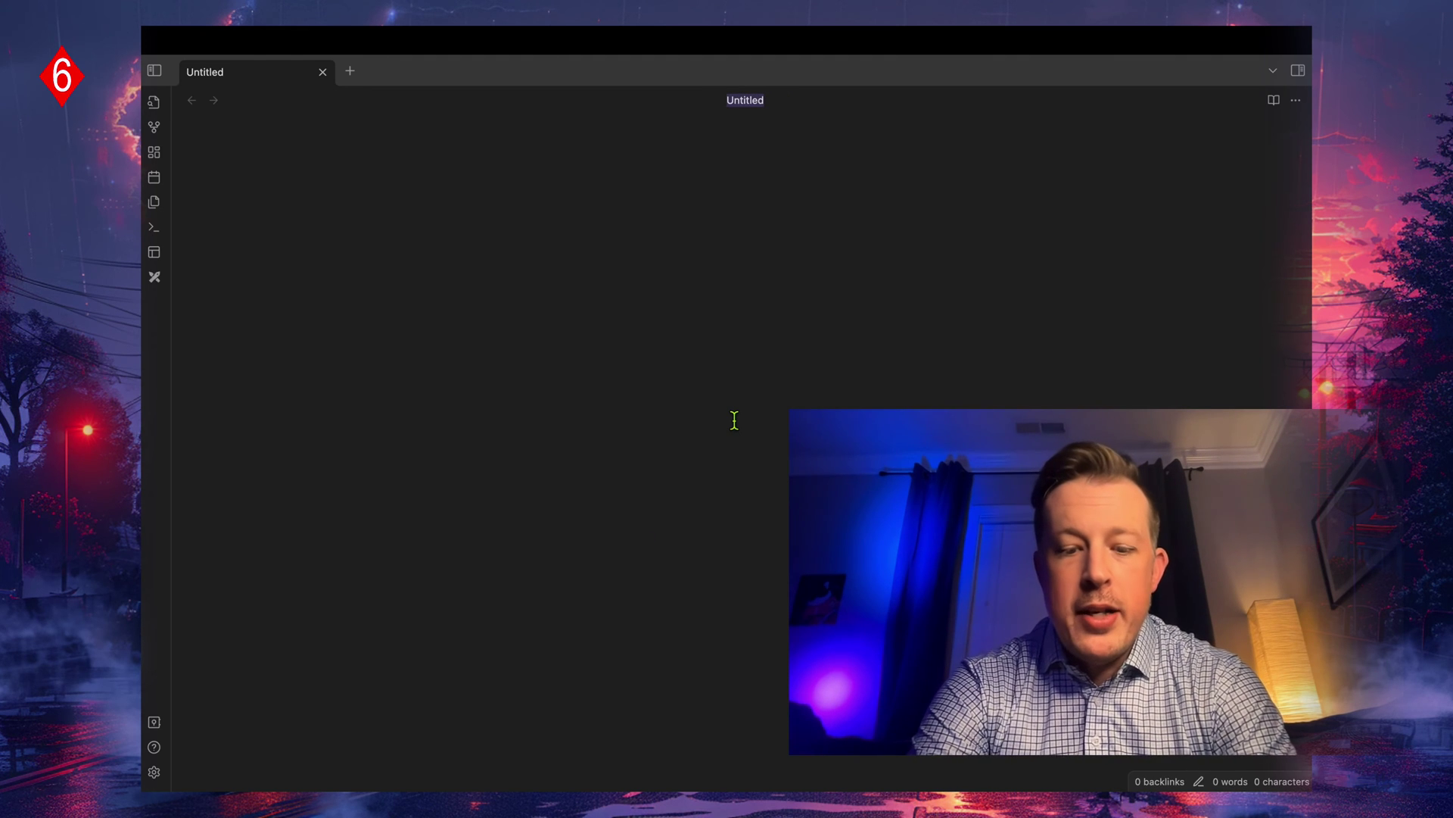
pyautogui.write('Table Ex')
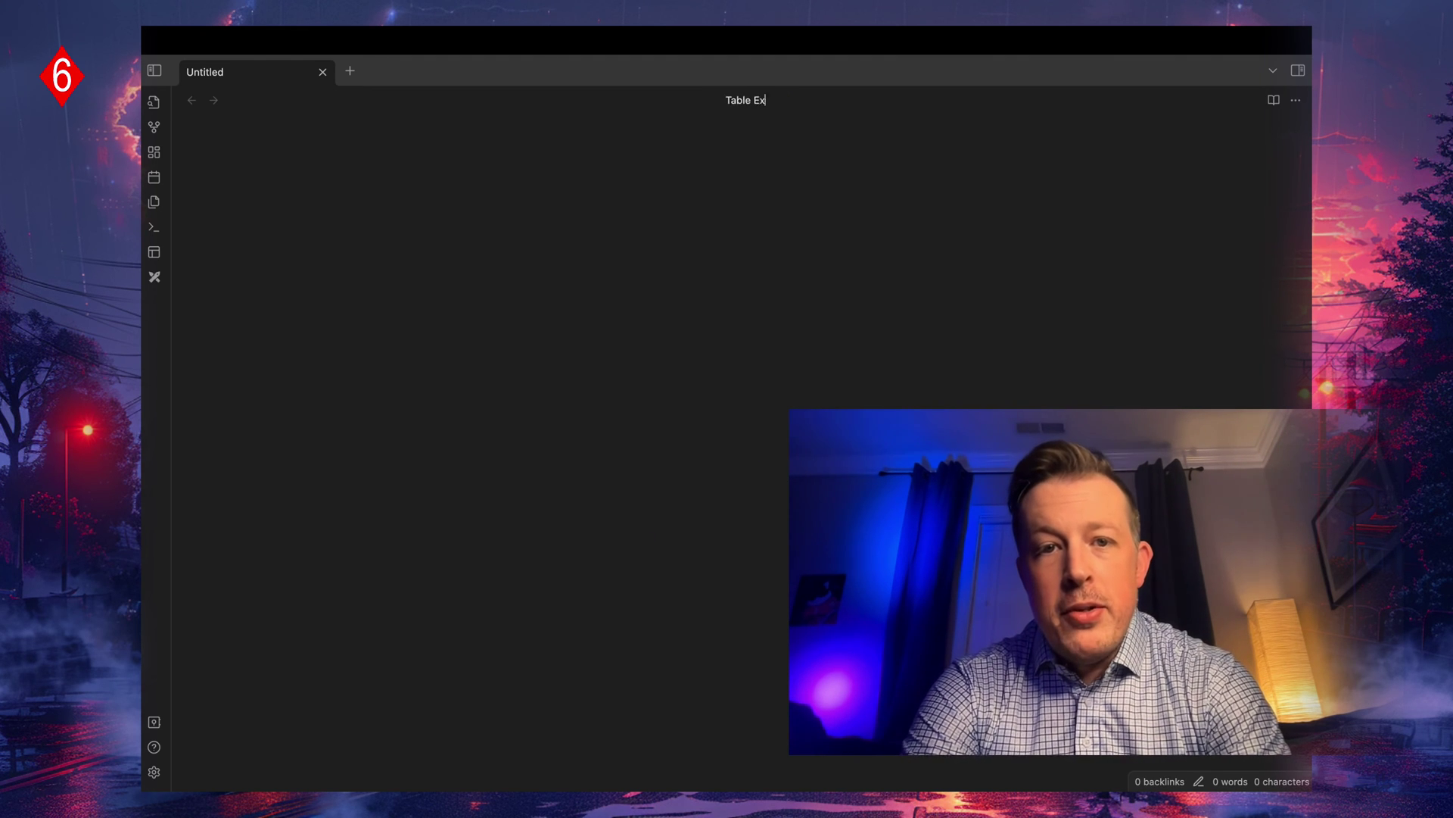
pyautogui.write('ample')
pyautogui.press('Return')
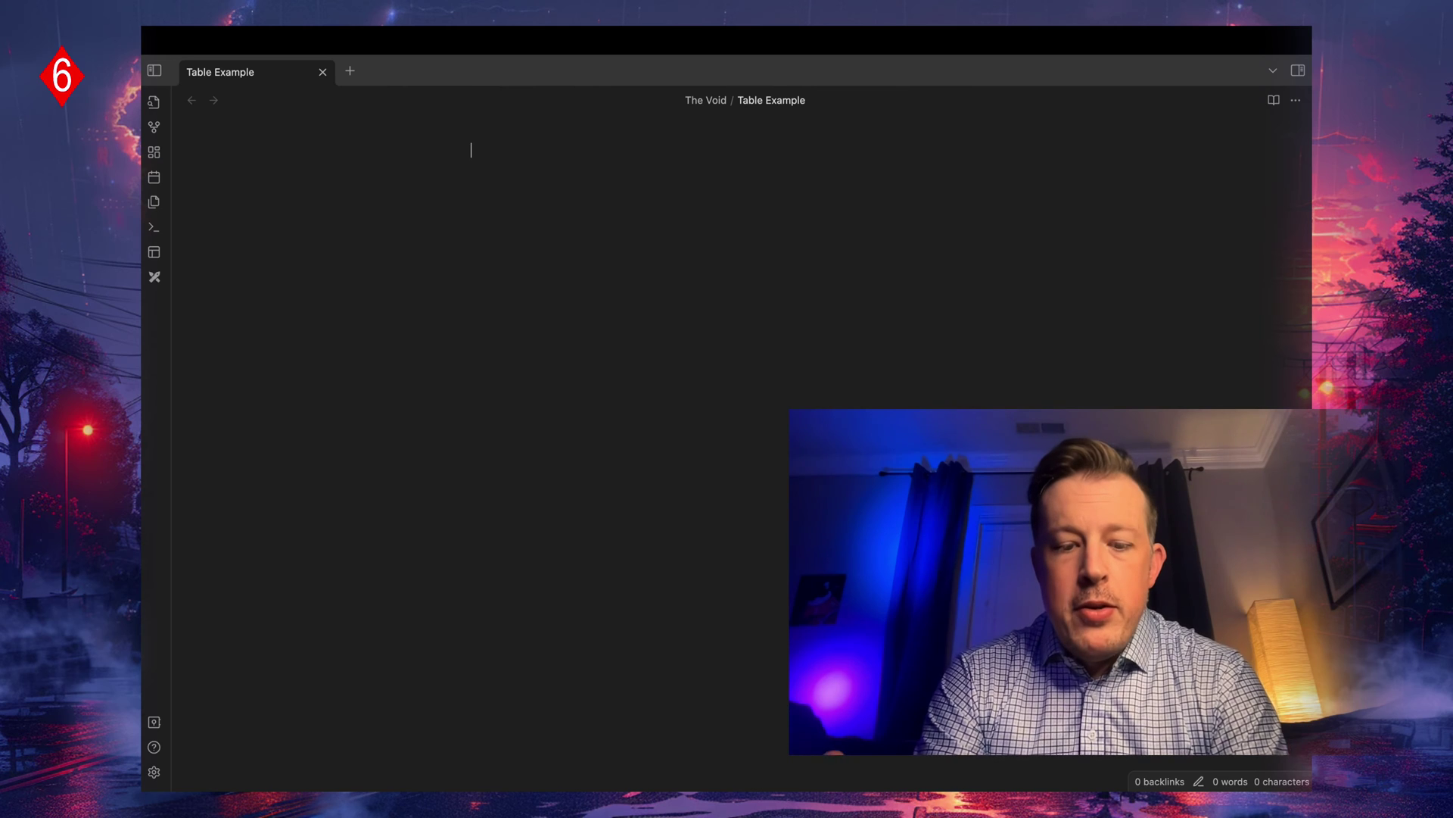
pyautogui.write('|')
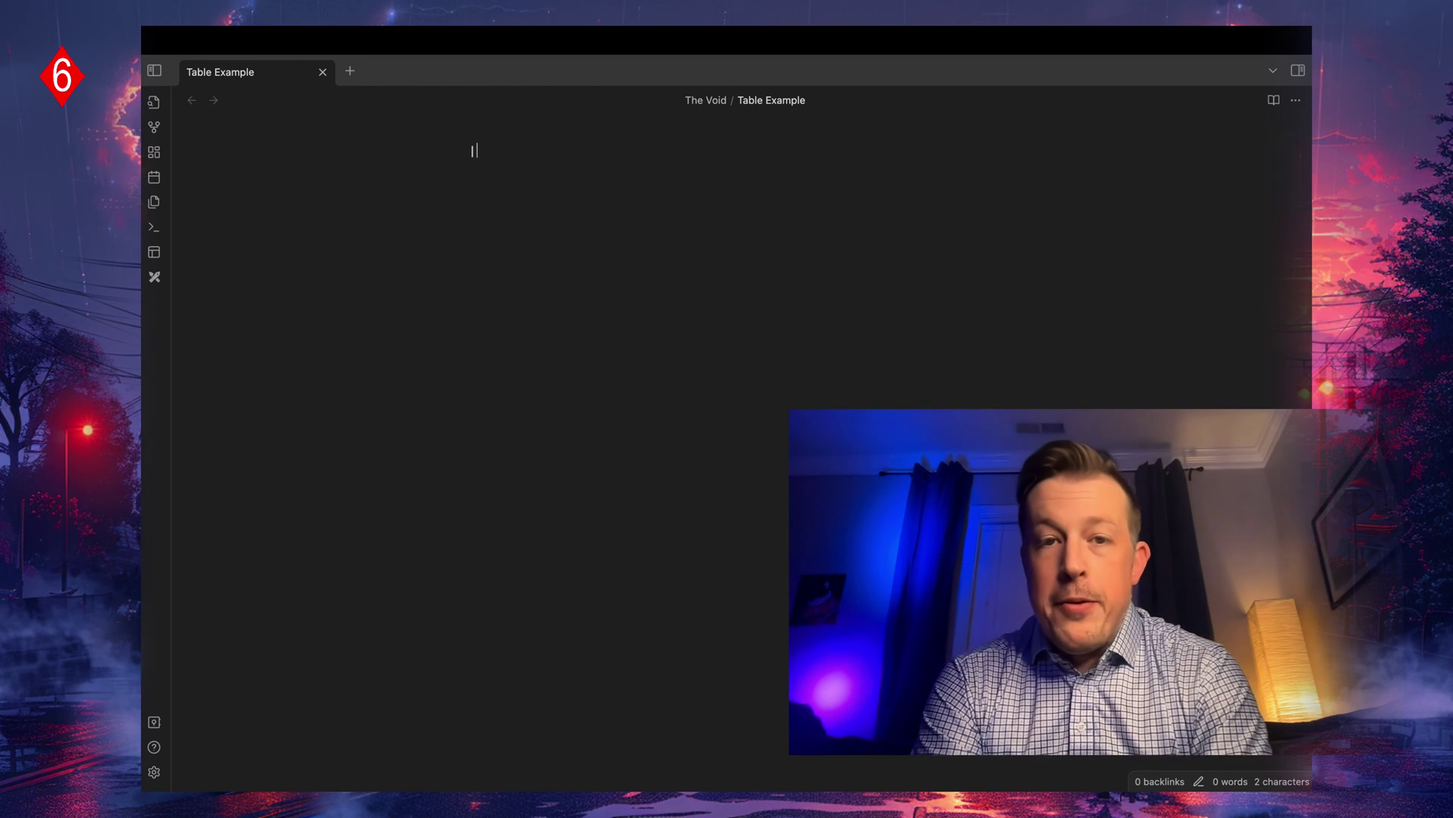
# - Write the '| Exercise | Reps |' header row and a centred '| :---: |' separator row
pyautogui.write('Exe')
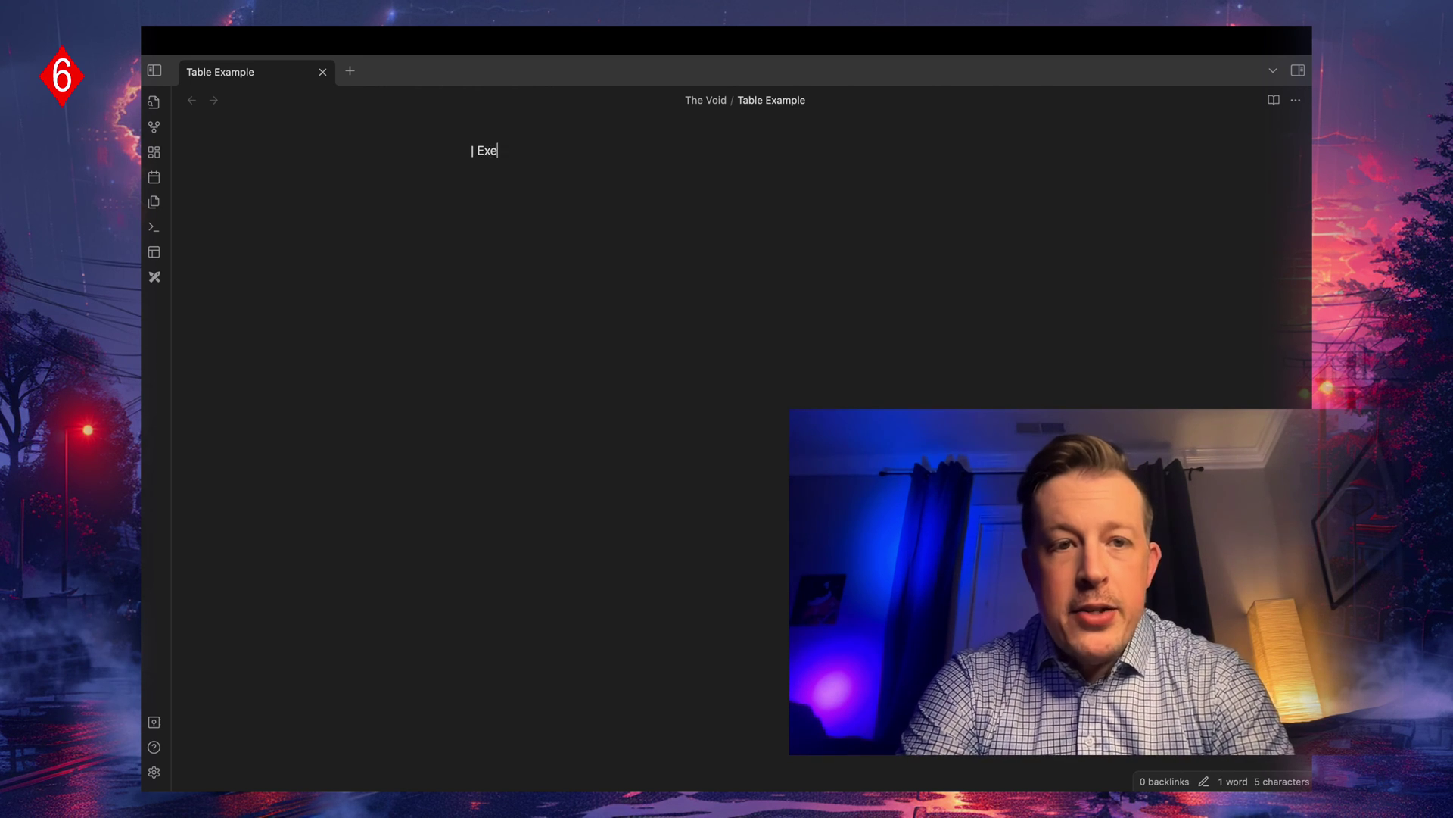
pyautogui.write('rcise | Reps | ')
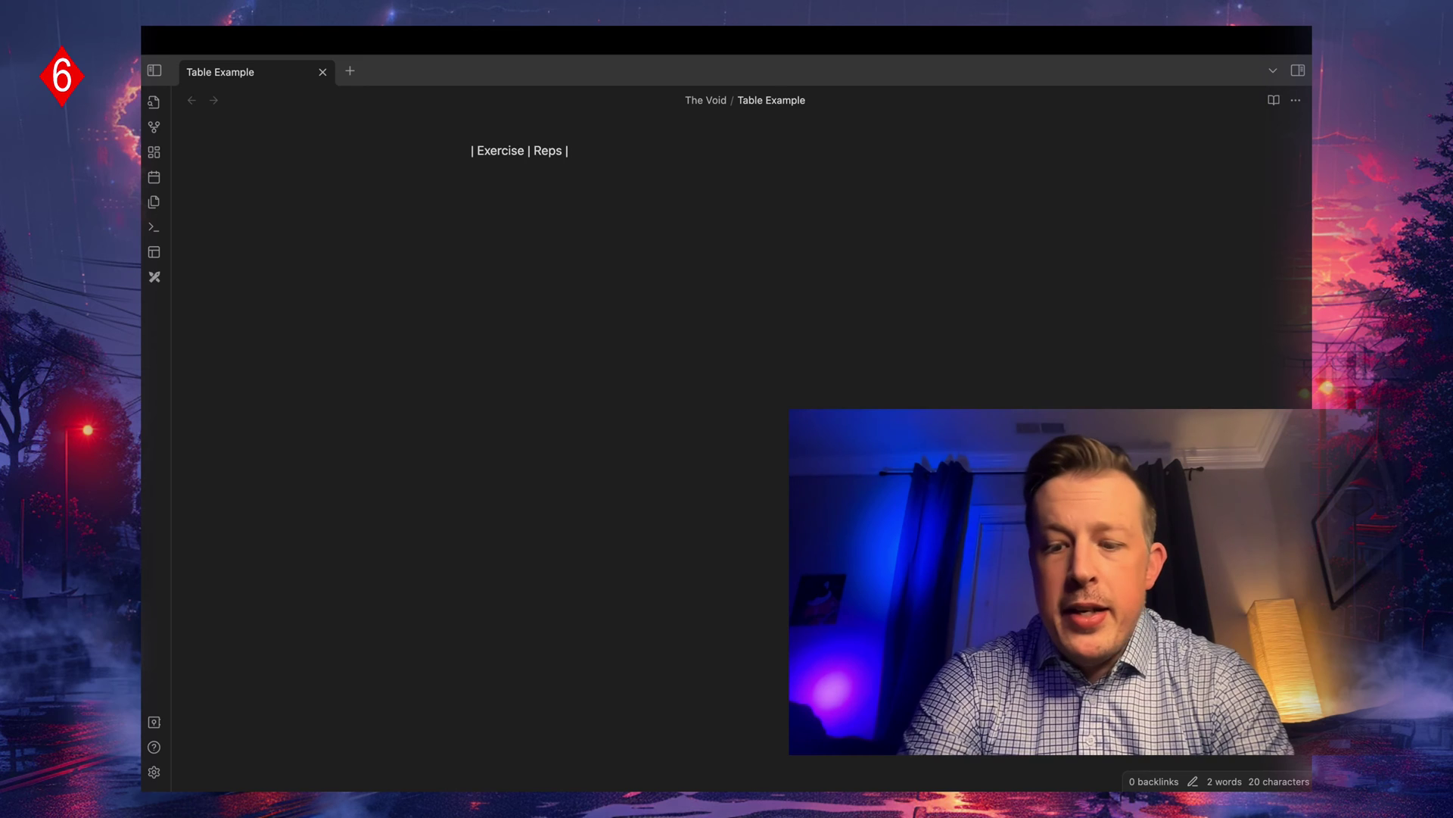
pyautogui.write('| :')
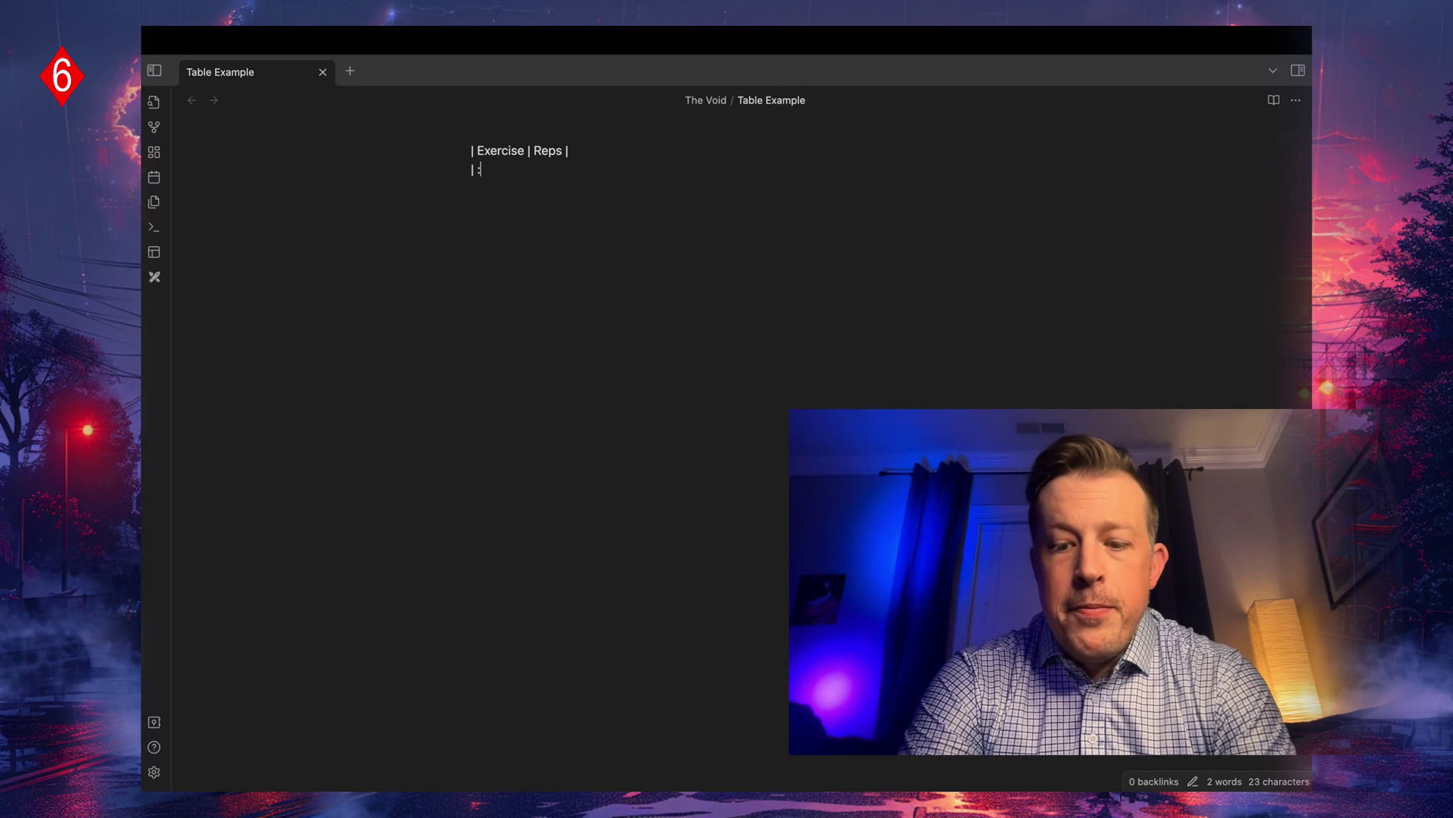
pyautogui.write('---:')
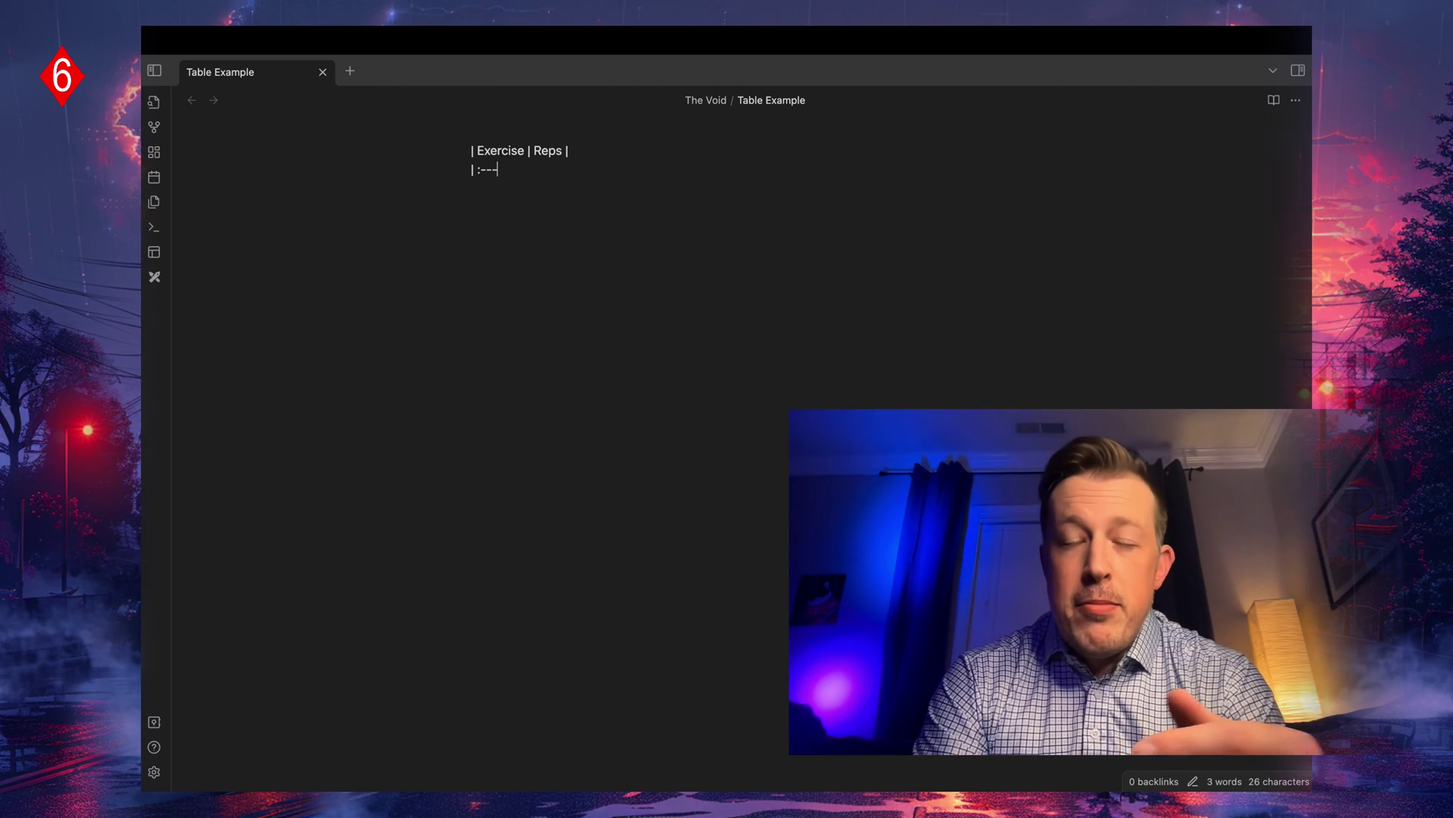
pyautogui.click(480, 170)
pyautogui.press('BackSpace')
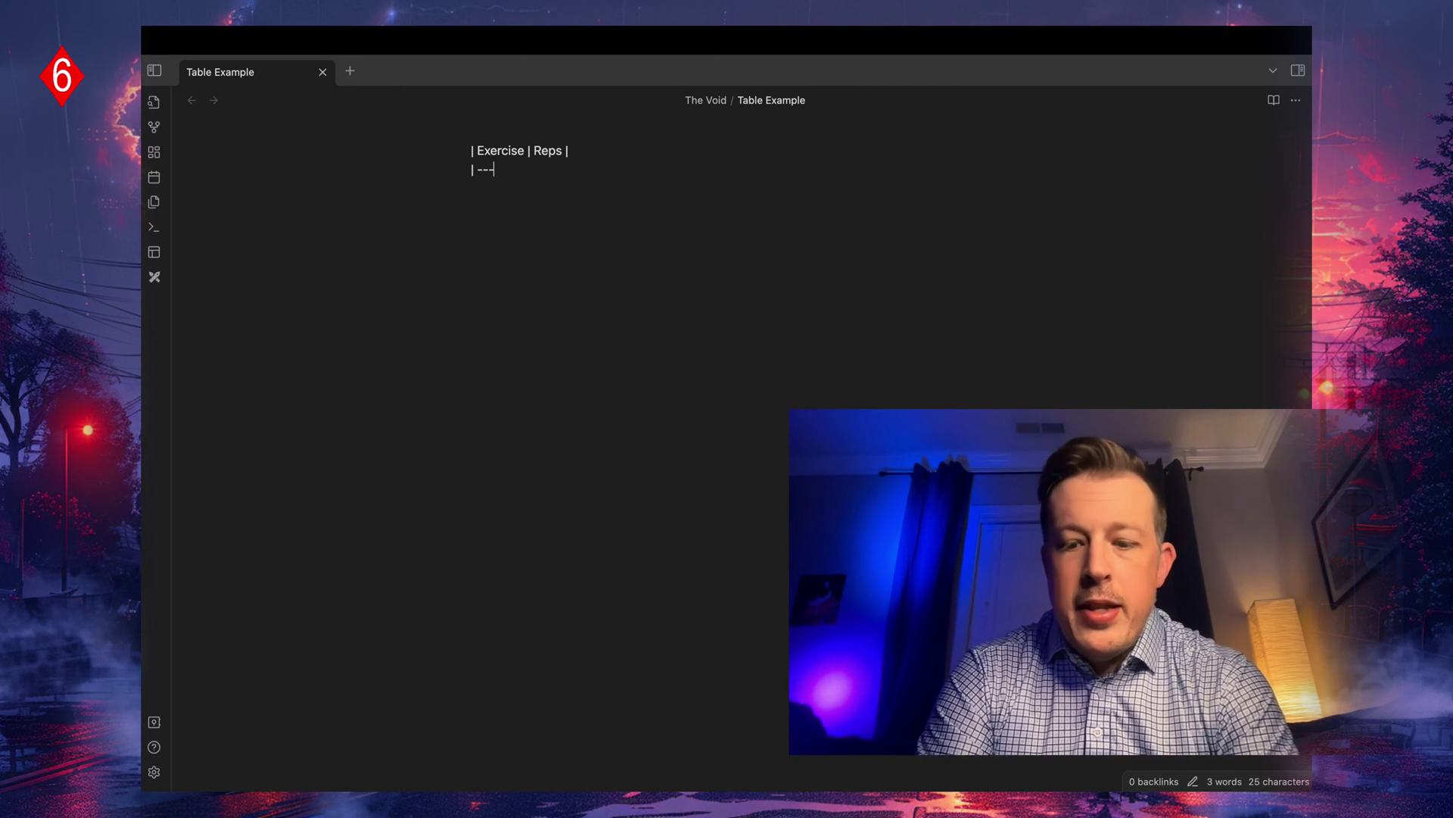
pyautogui.write(':')
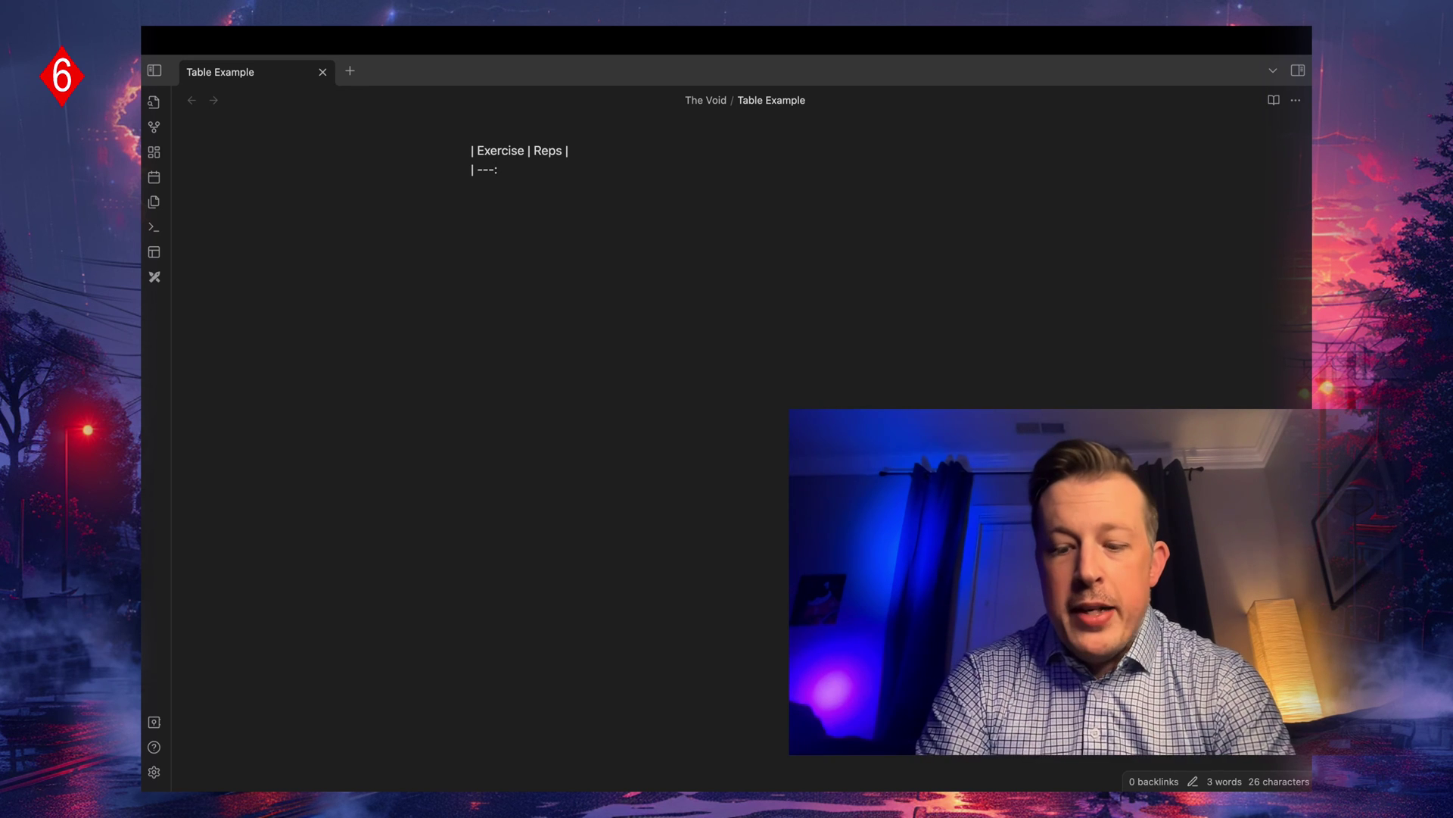
pyautogui.click(479, 170)
pyautogui.write(':')
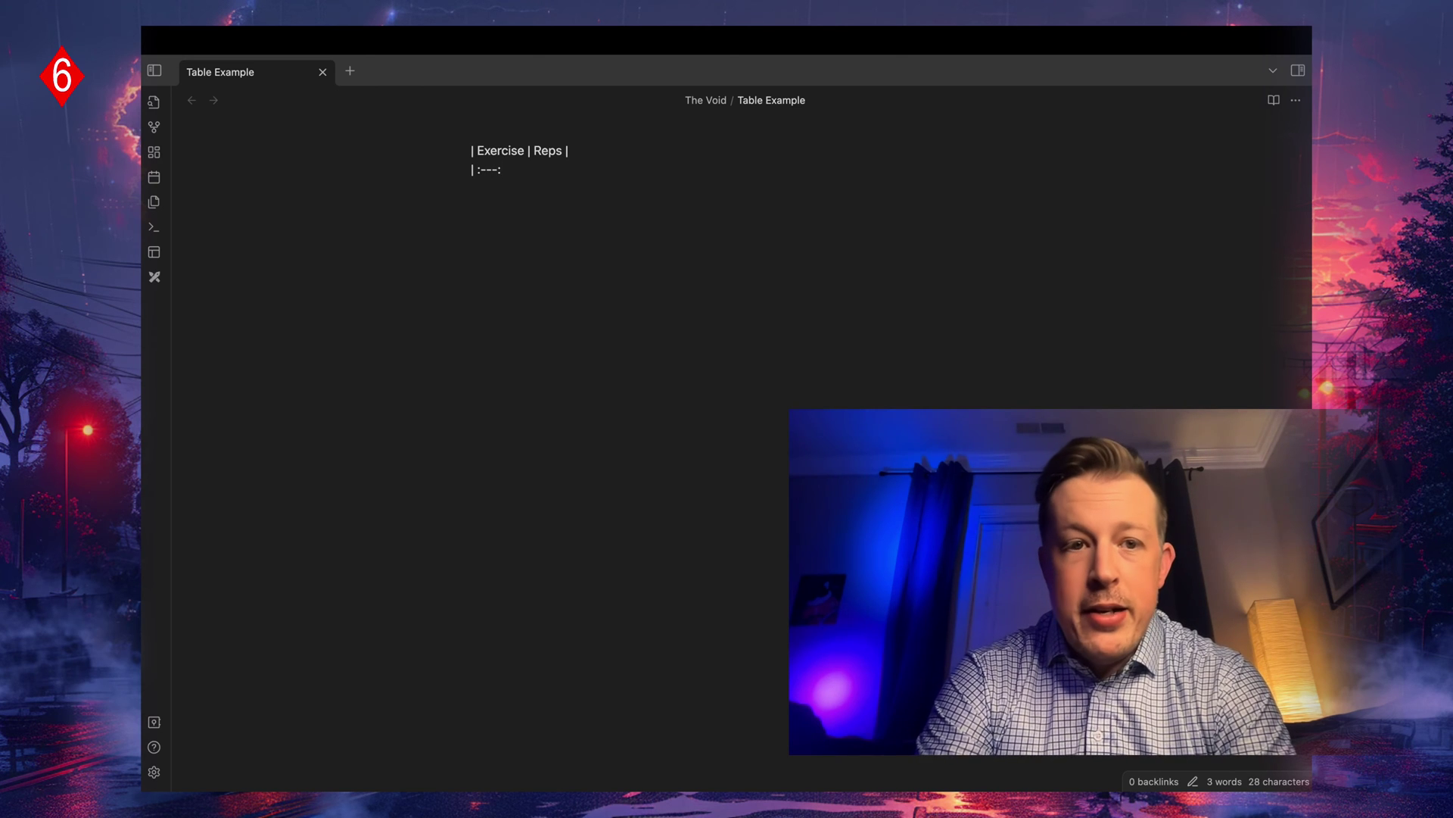
pyautogui.write(' |')
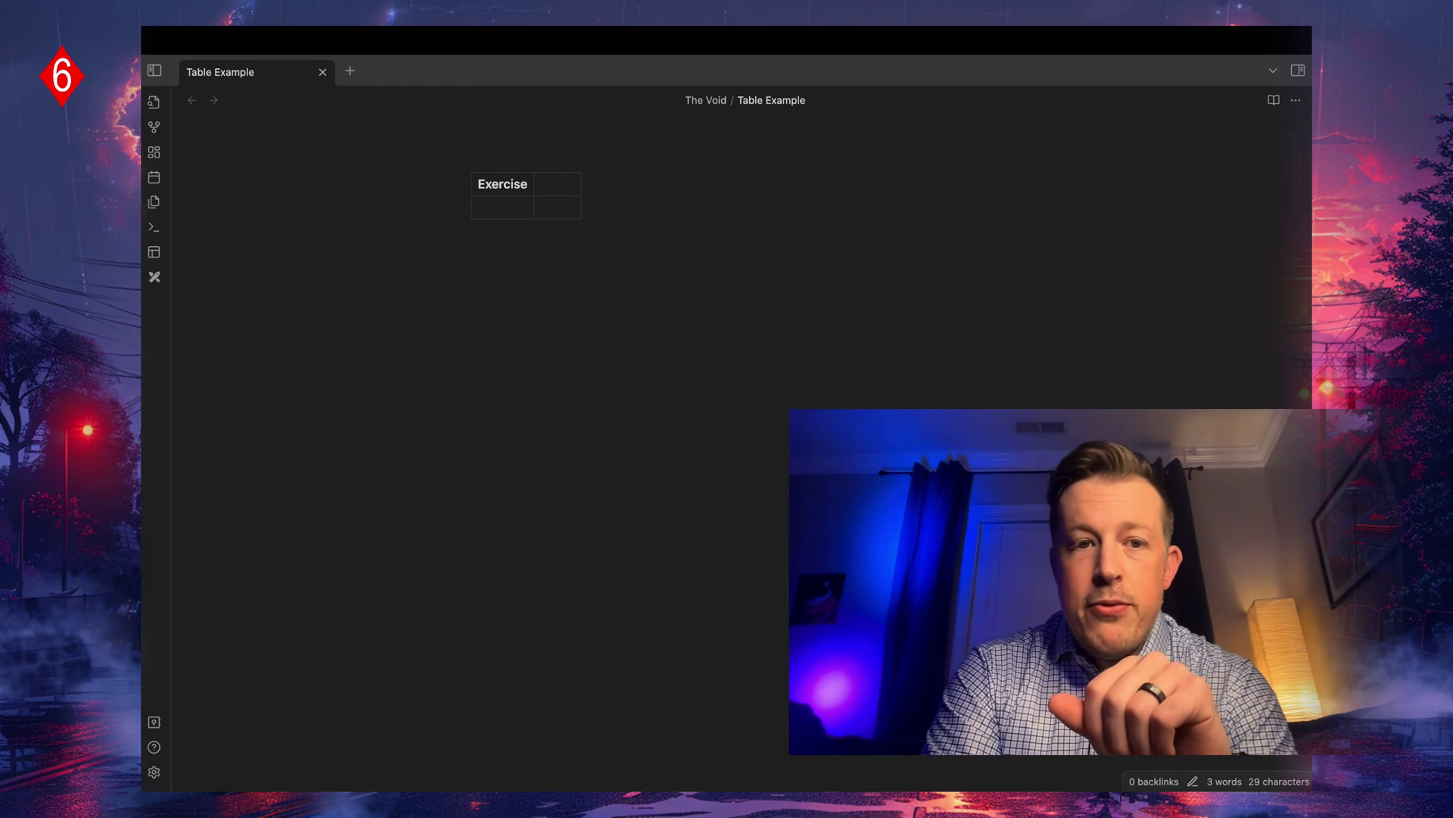
# - Fill the second header cell with 'Reps' and add a second empty body row
pyautogui.write('Reps')
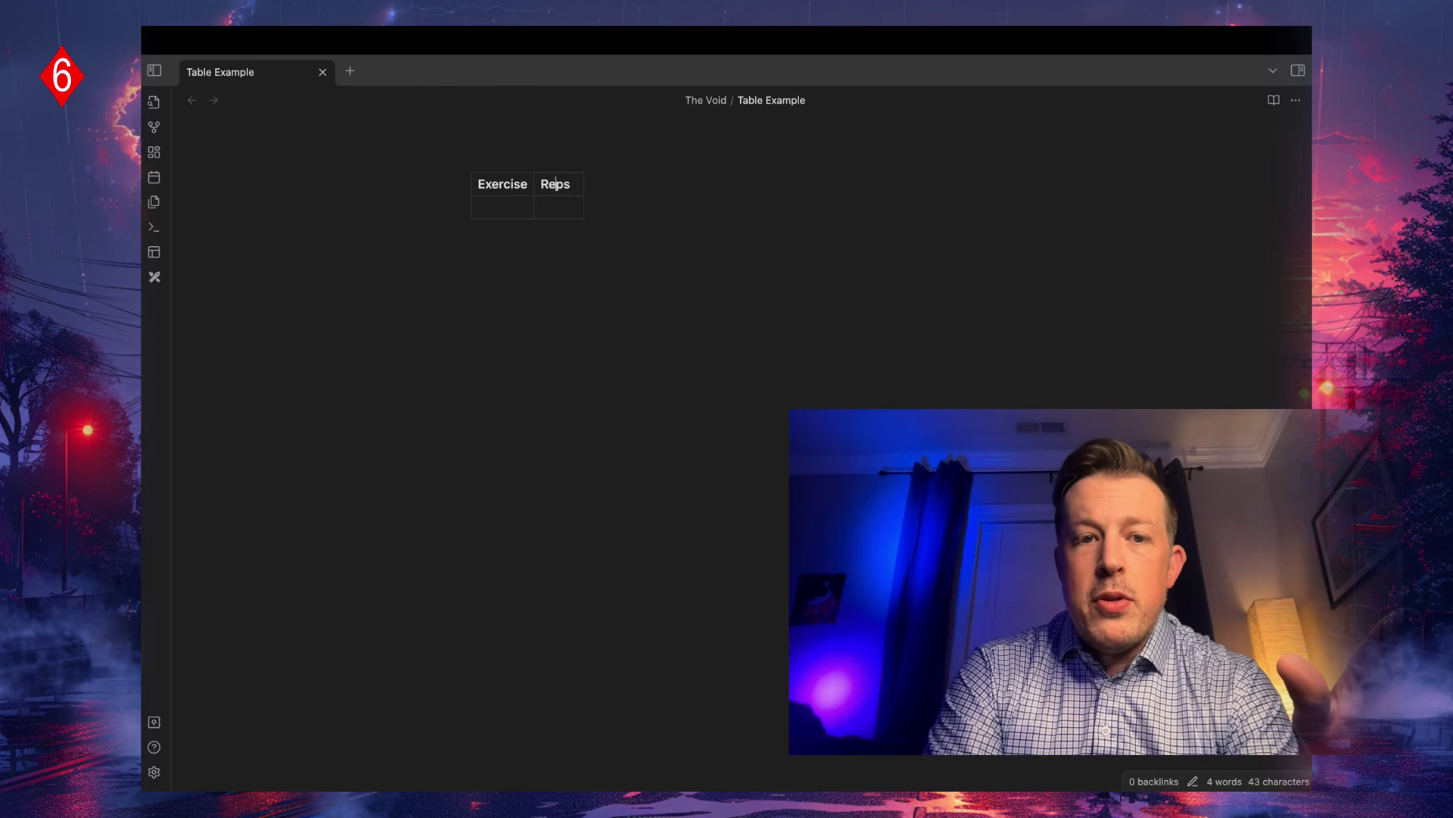
pyautogui.press('Return')
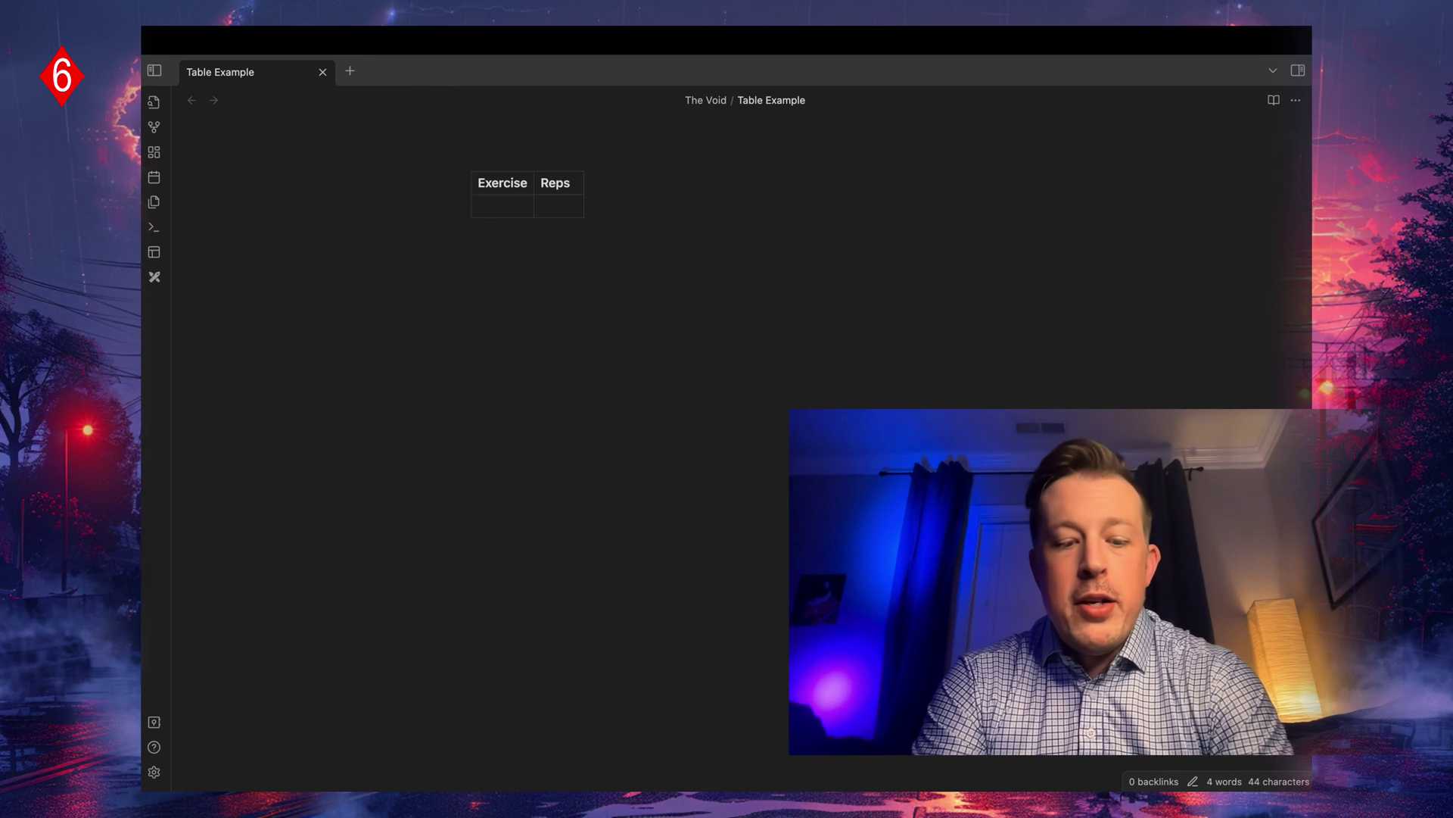
pyautogui.press('Tab')
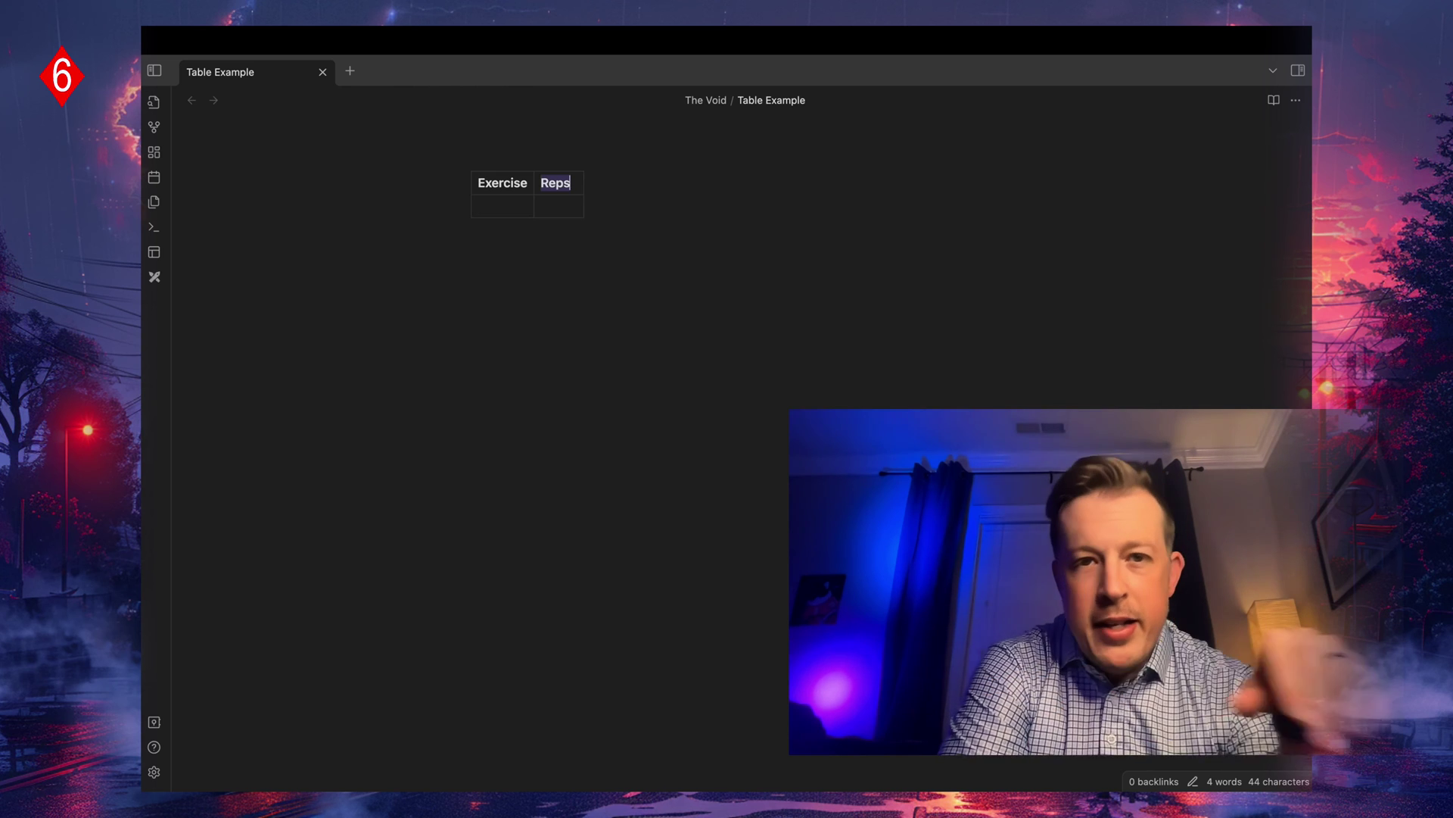
pyautogui.click(502, 205)
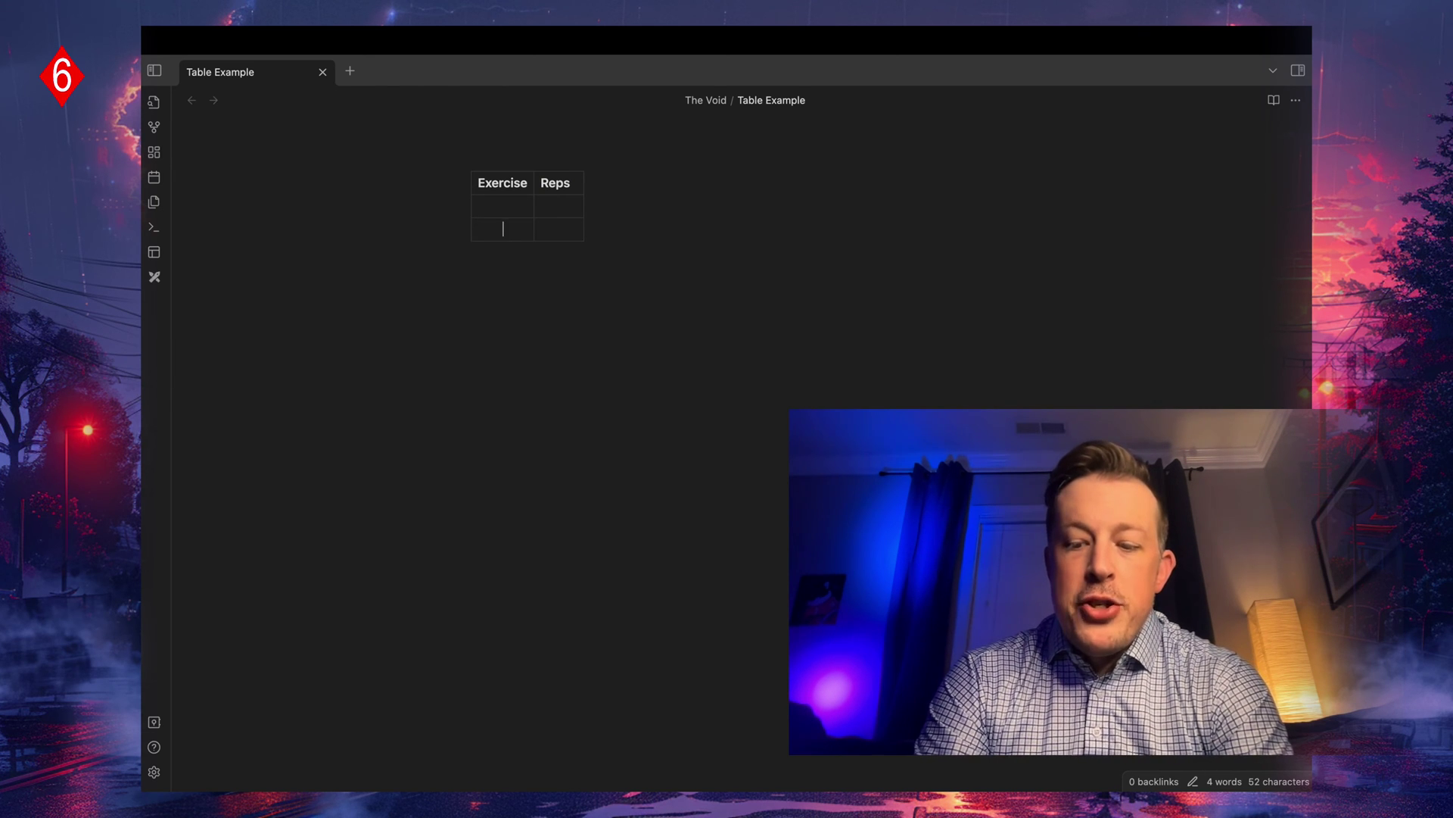
pyautogui.hotkey('shift', 'Return')
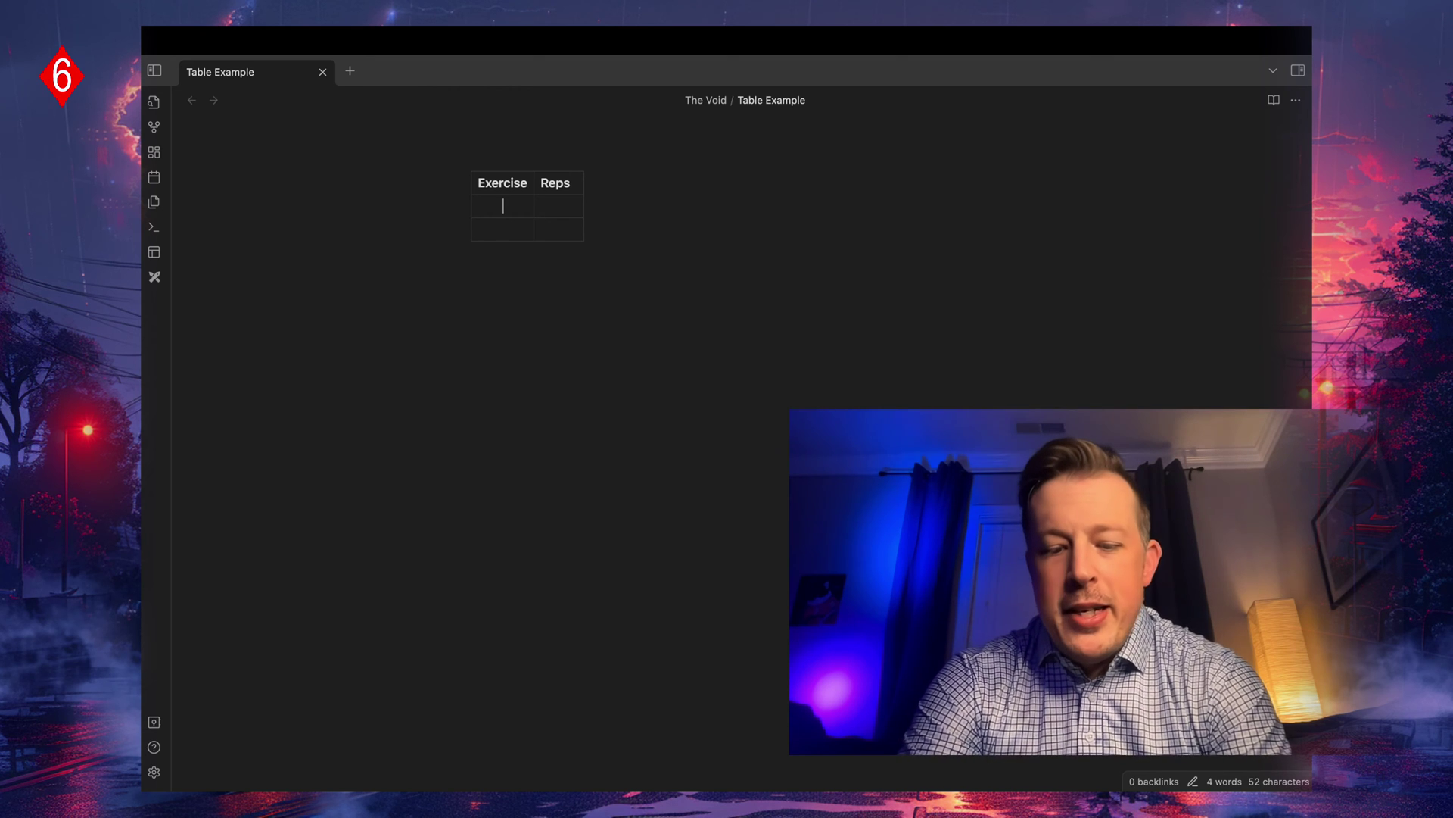
# - Enter Pushups, Pullups, Sprints, Jumping Jacks and Whatever down the Exercise column
pyautogui.write('Pushups ')
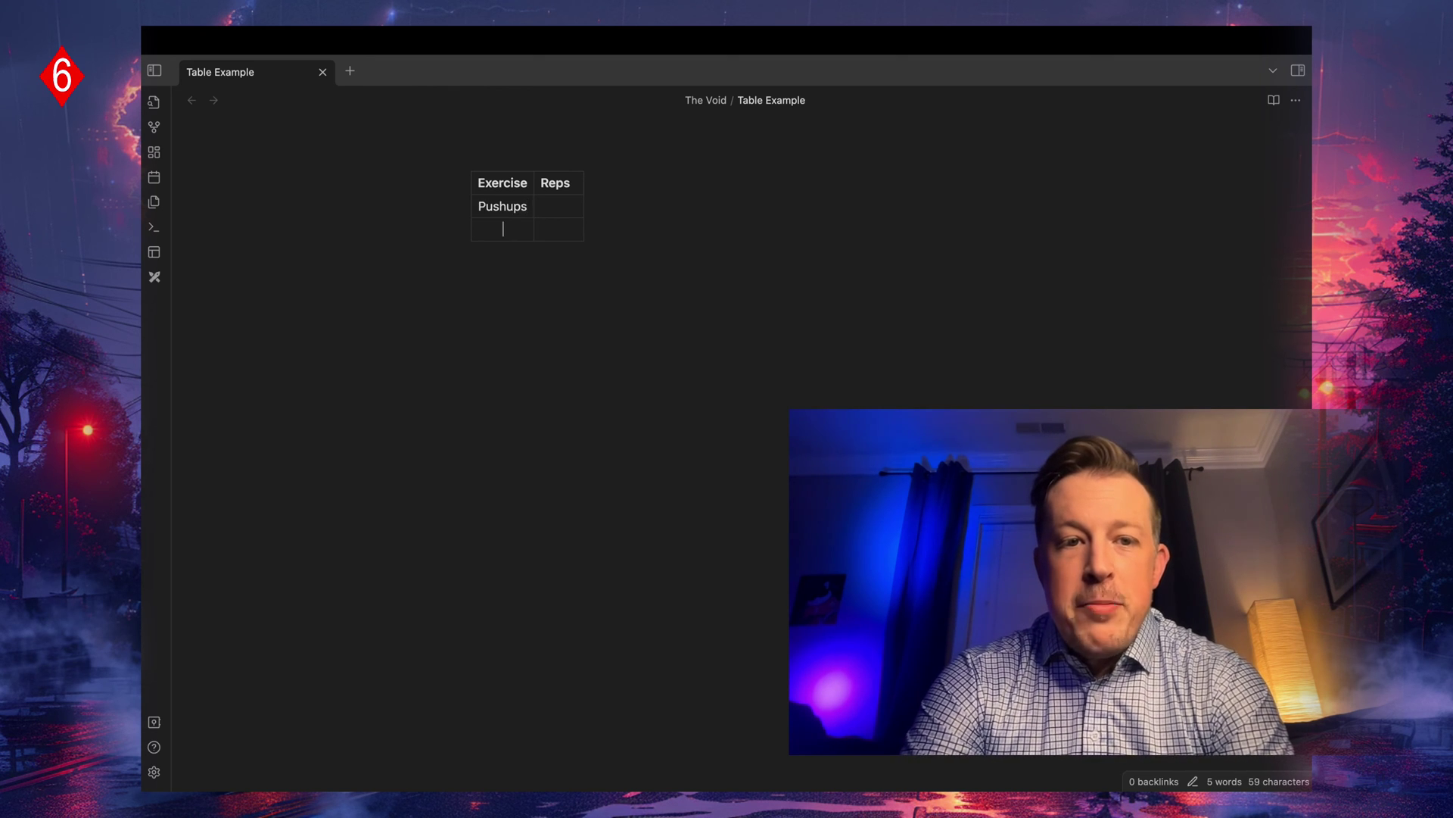
pyautogui.write('Pullups ')
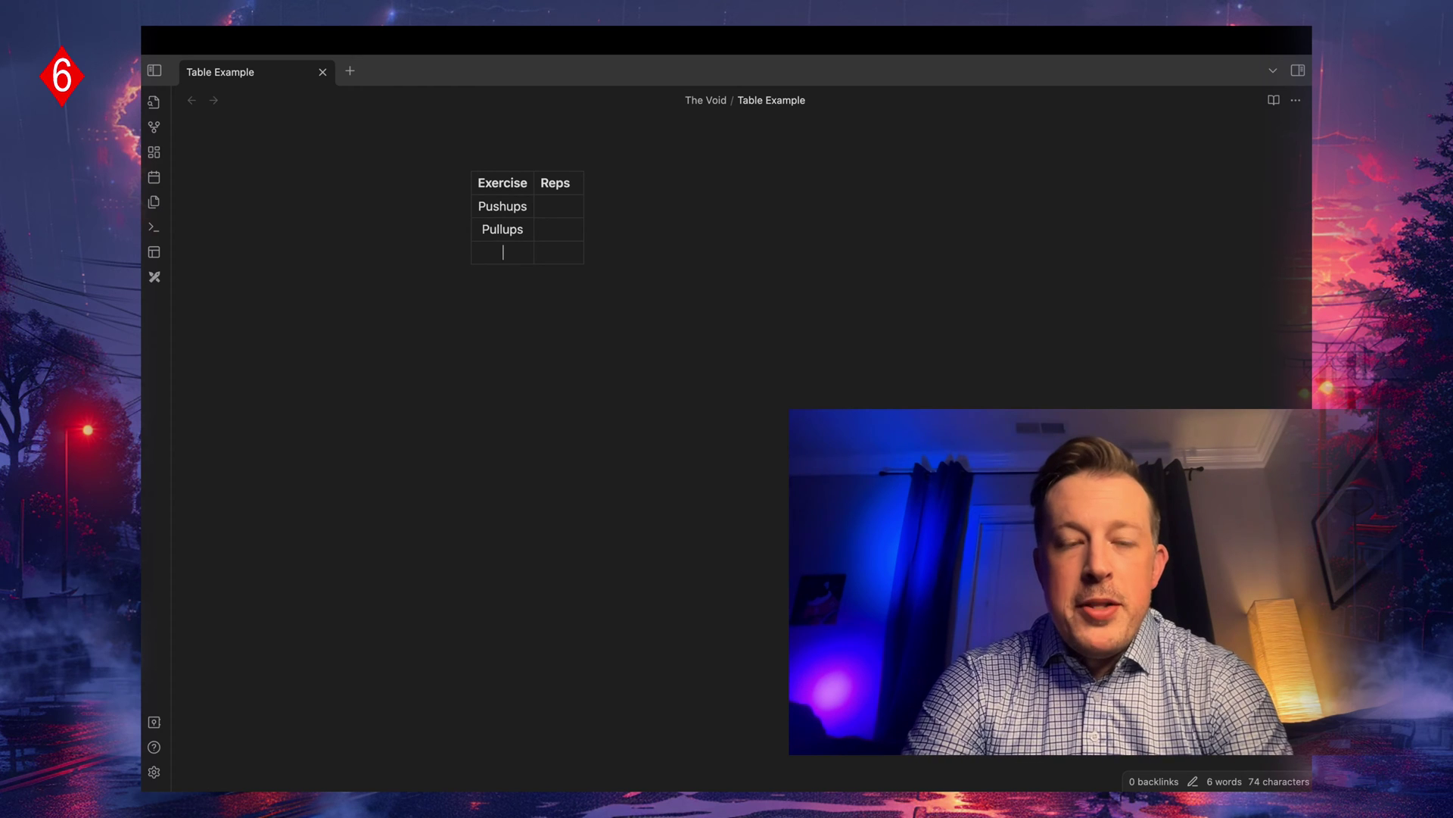
pyautogui.write('Sprints')
pyautogui.press('Return')
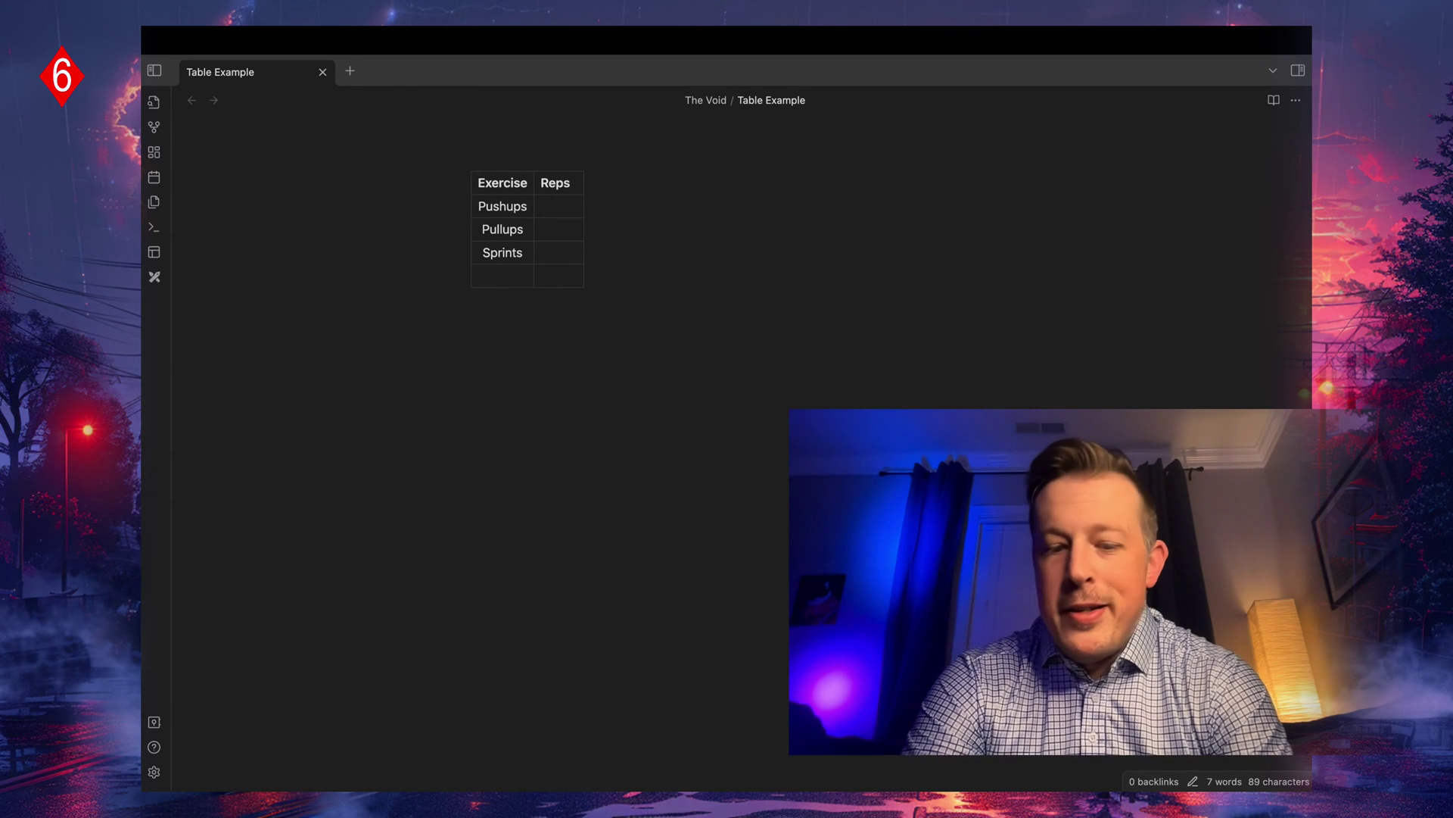
pyautogui.write('Jumping Ja')
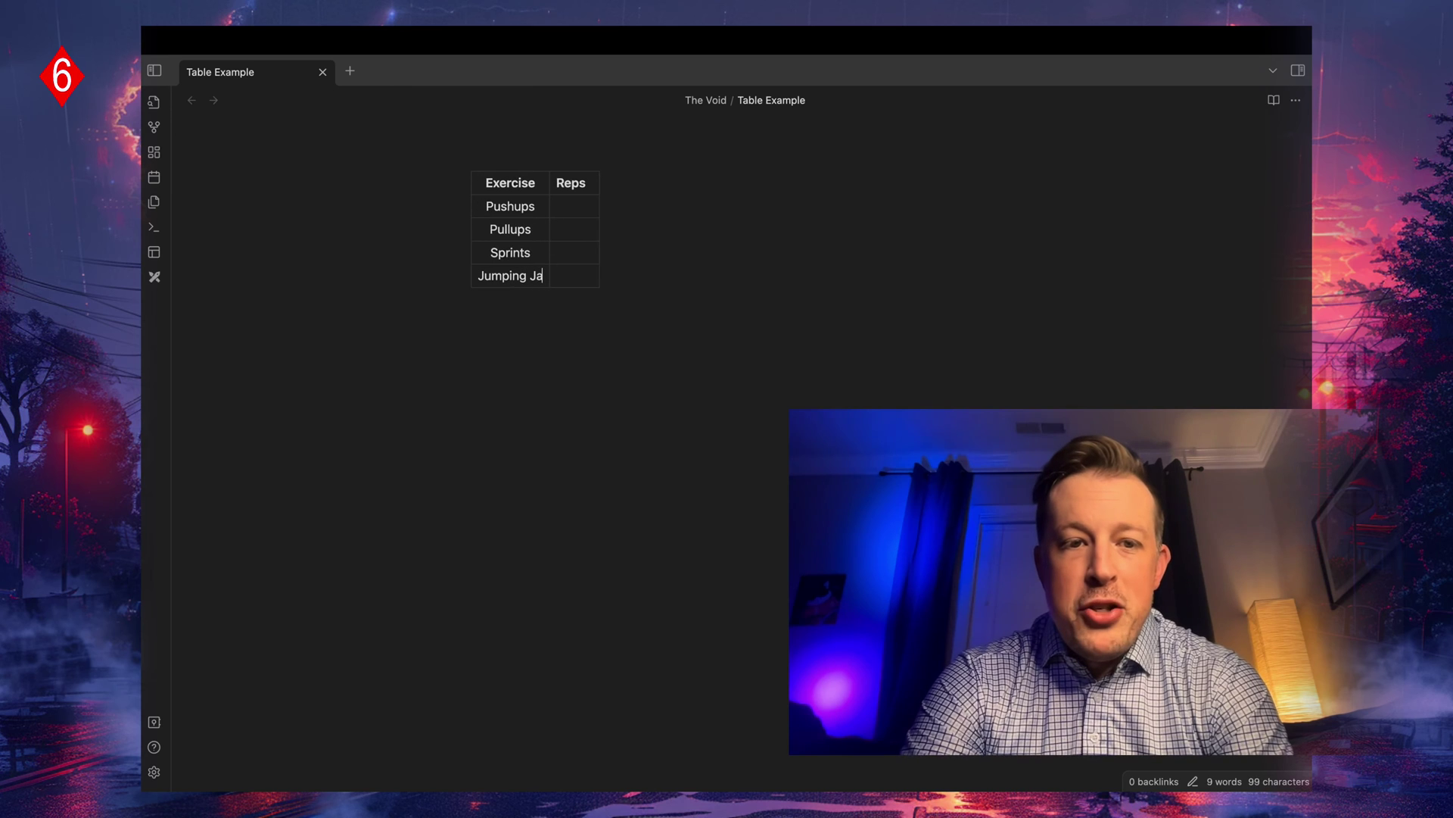
pyautogui.write('cksWhatever')
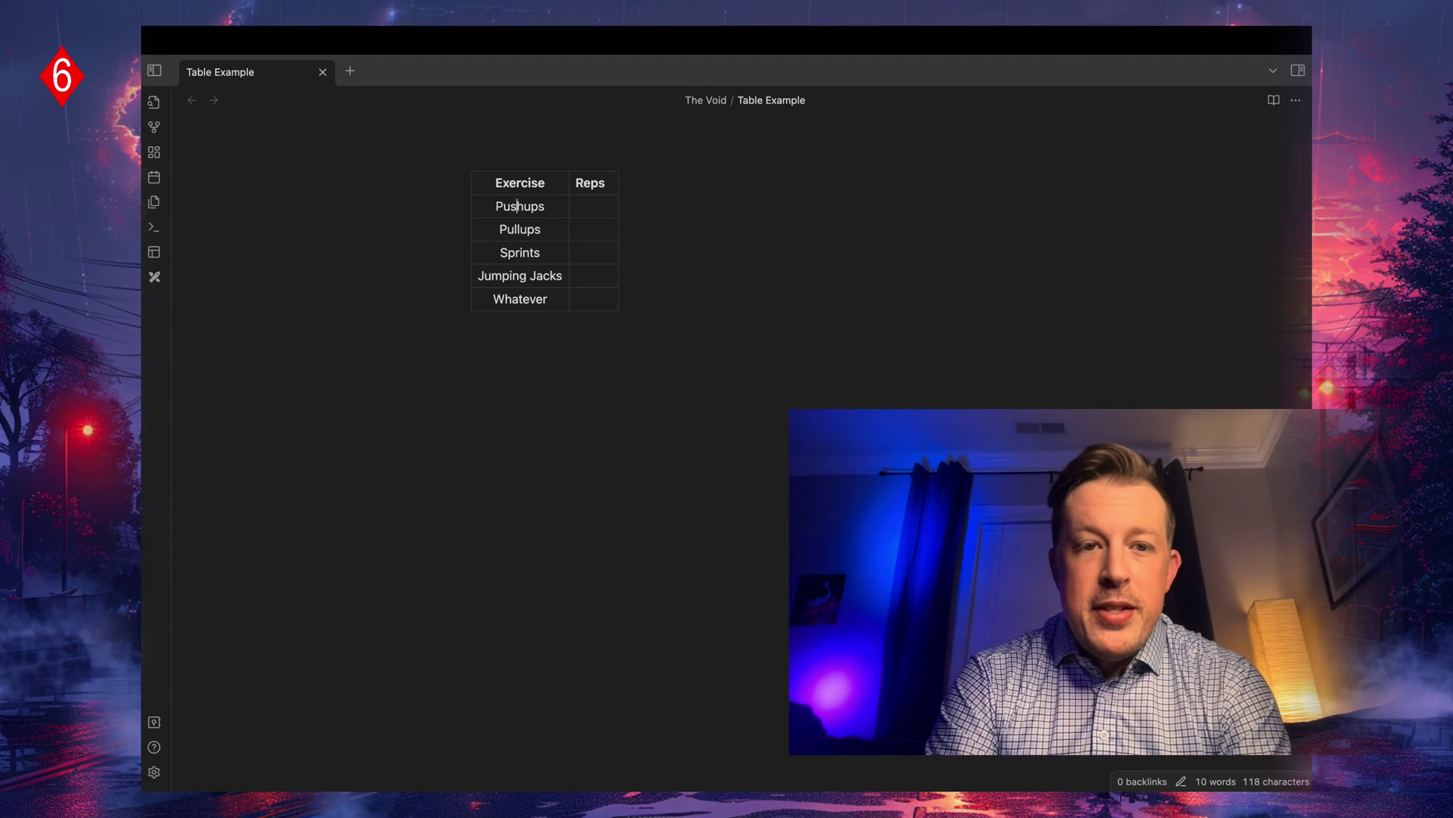
# - Enter 10, 20, 30, '5 min' and '90 seconds of those' down the Reps column
pyautogui.click(576, 205)
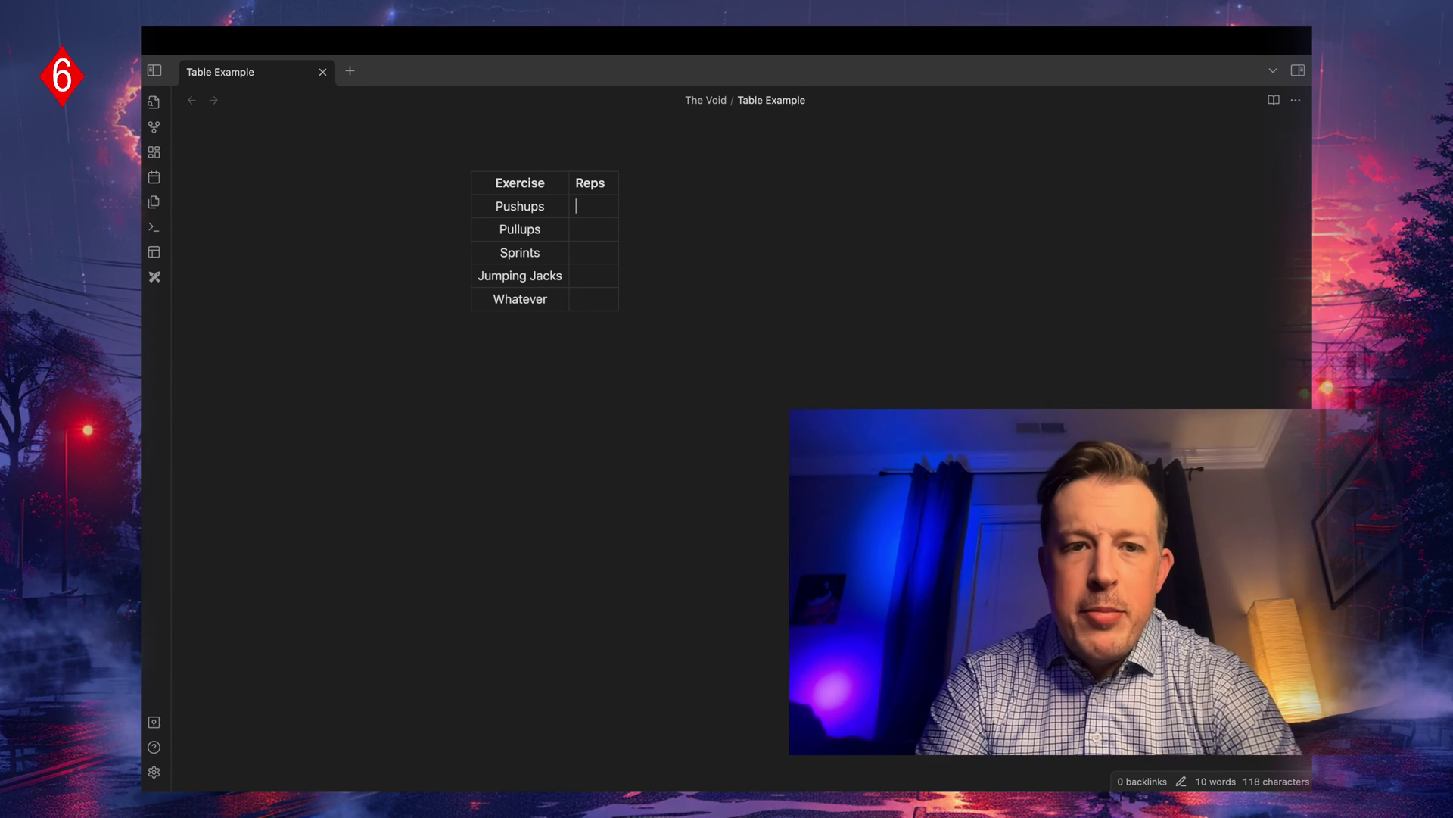
pyautogui.write('10')
pyautogui.click(577, 229)
pyautogui.write('20')
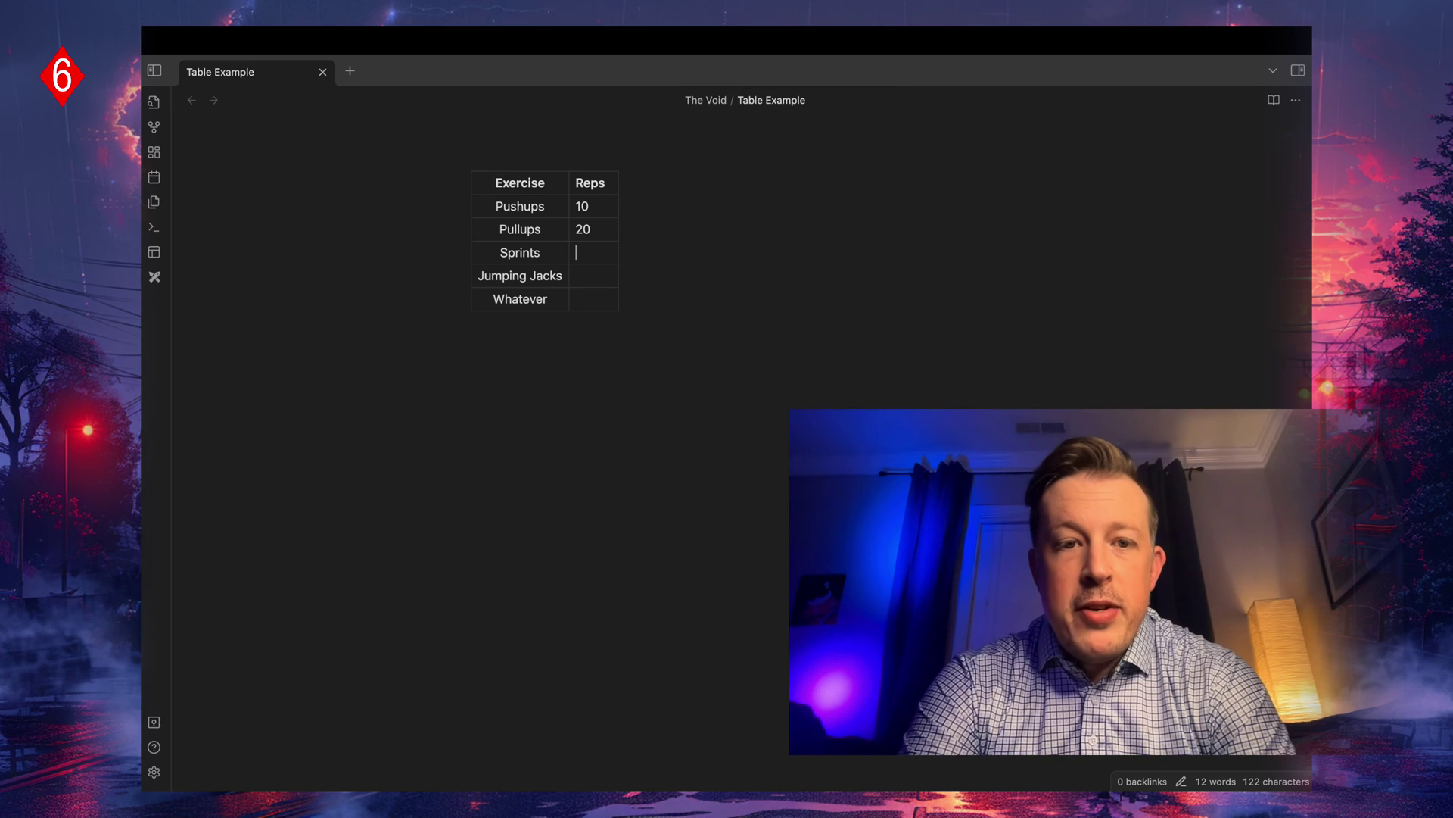
pyautogui.write('30')
pyautogui.press('Down')
pyautogui.write('5')
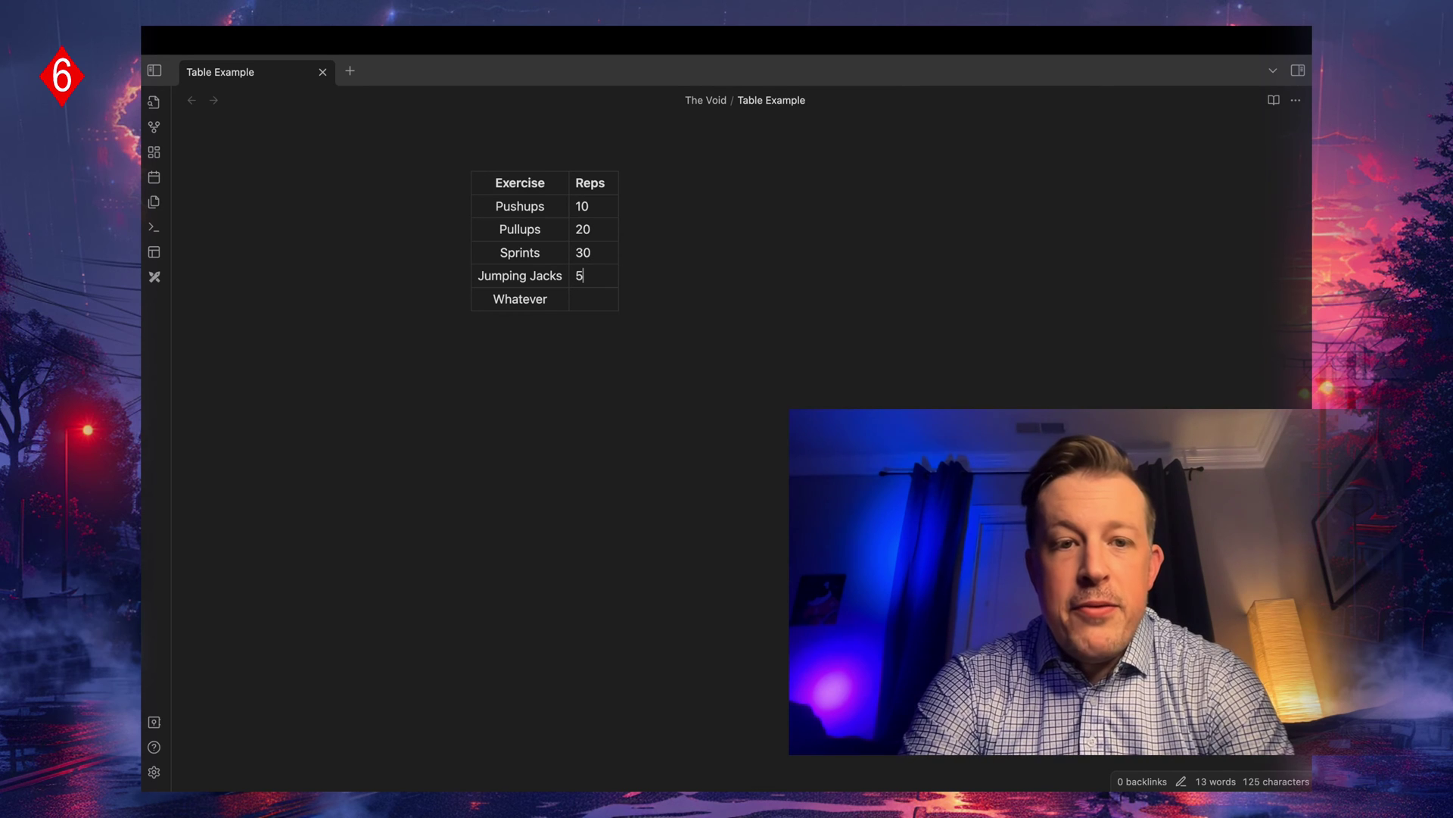
pyautogui.write(' min')
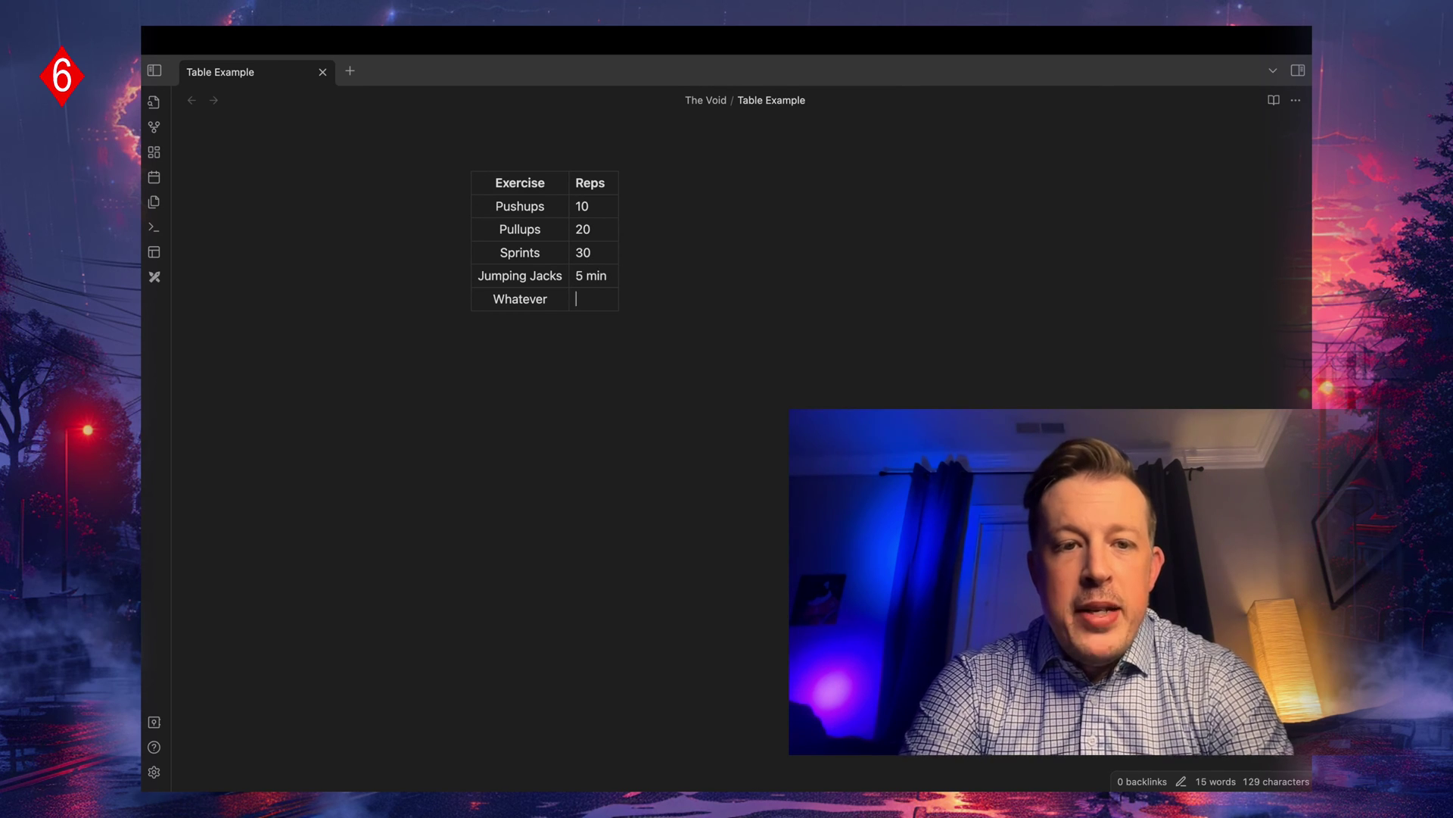
pyautogui.write('90 ')
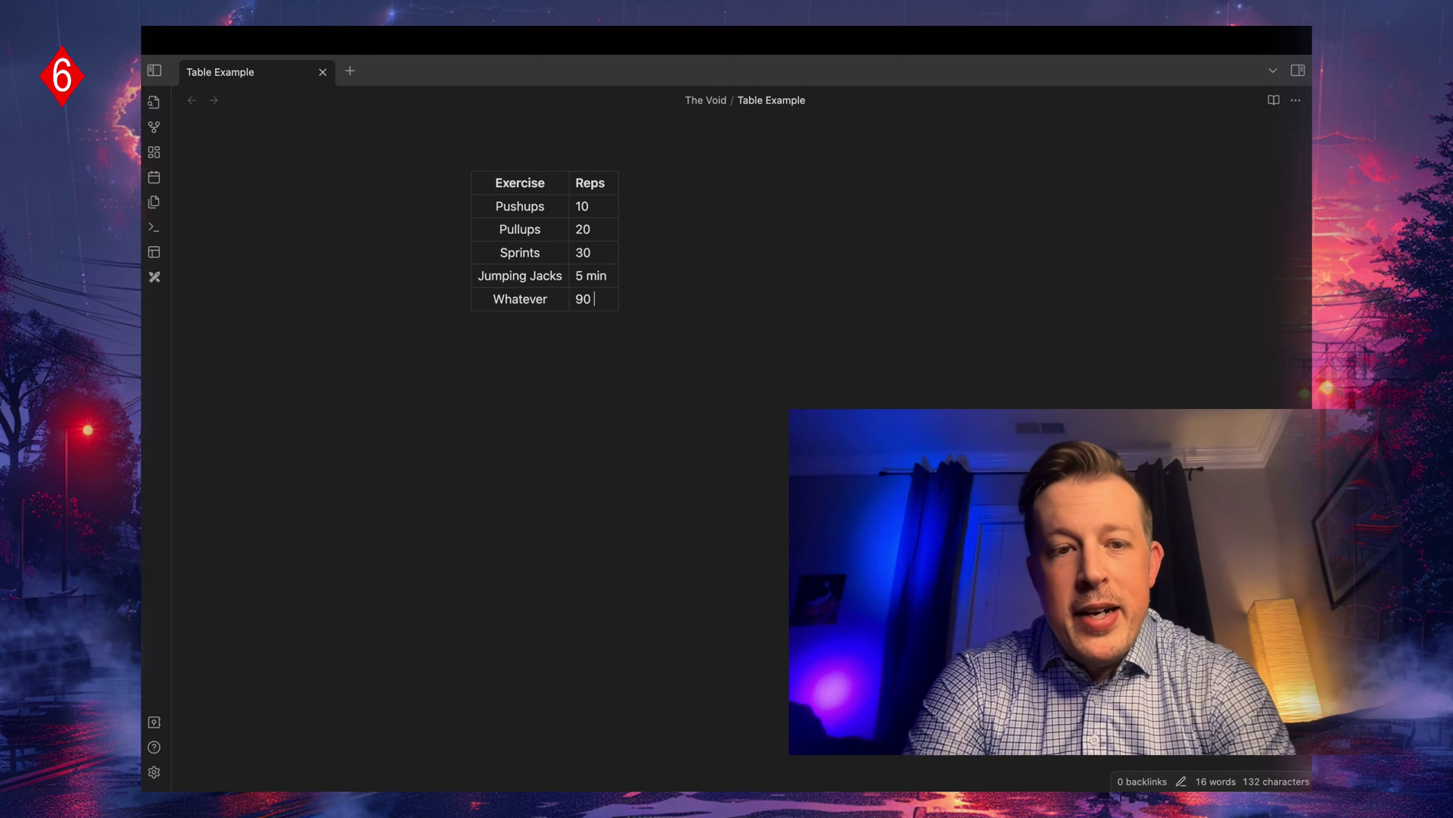
pyautogui.write('second')
pyautogui.press('BackSpace')
pyautogui.write('ds of those')
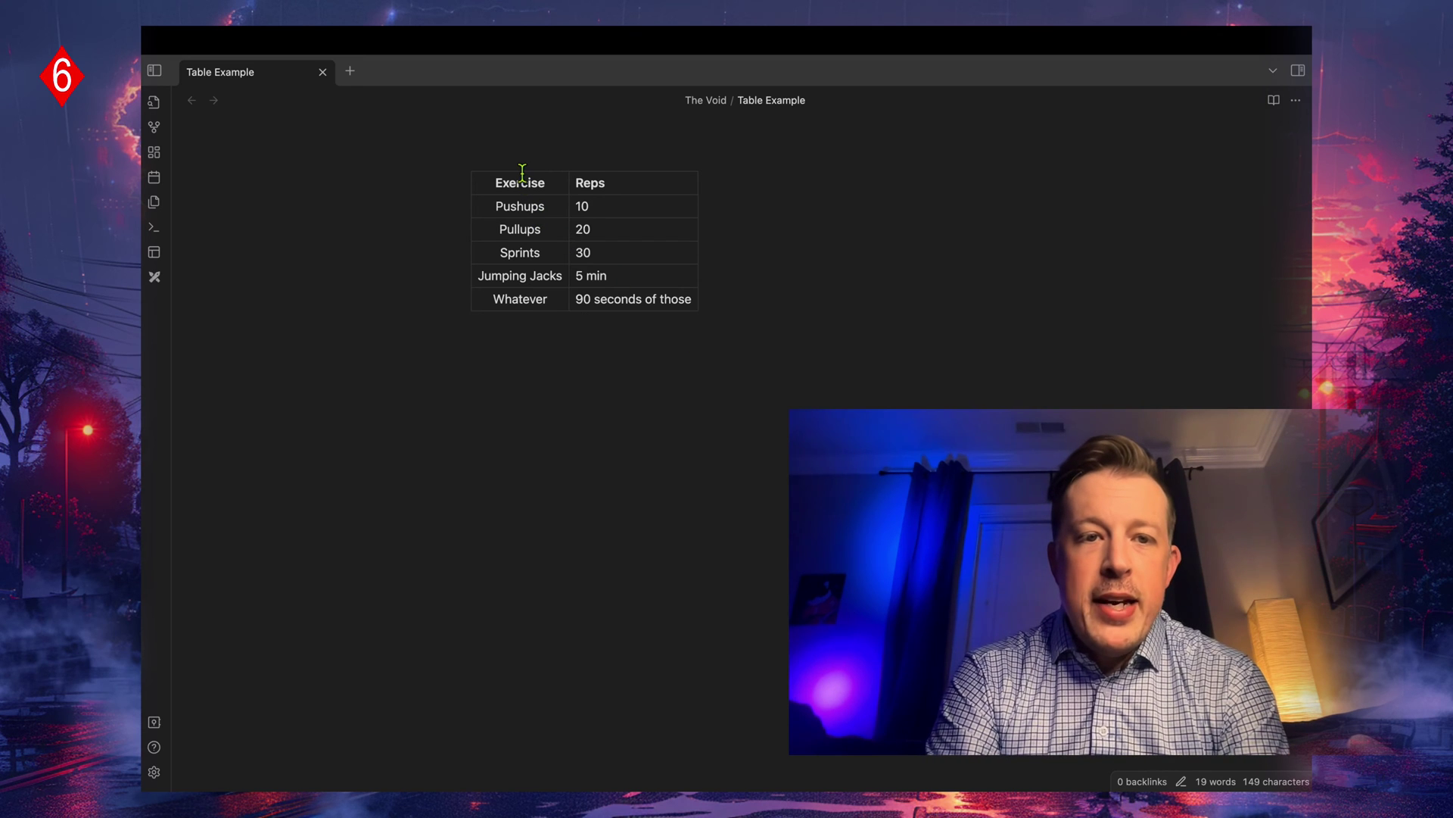
pyautogui.doubleClick(595, 180)
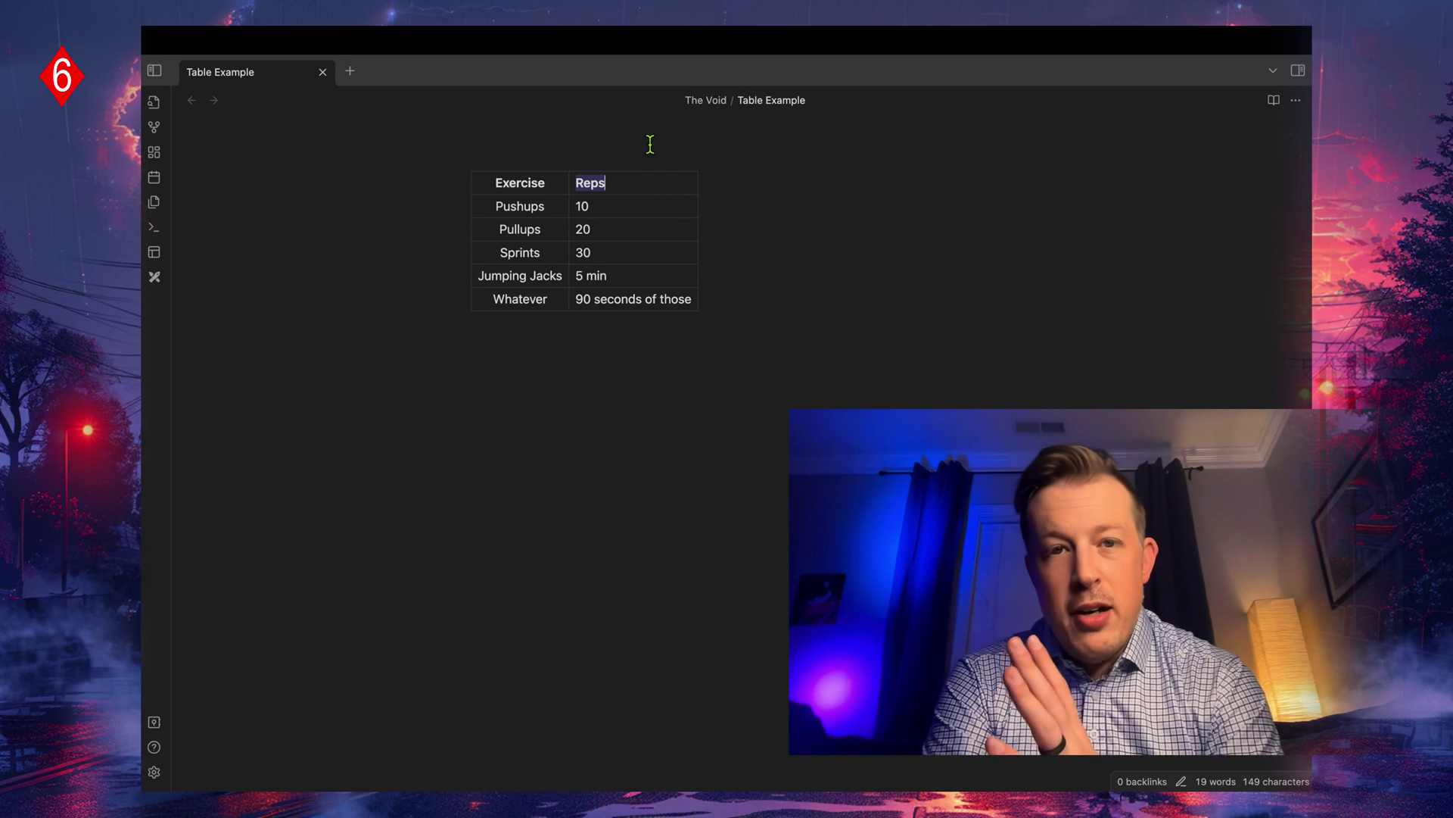
pyautogui.press('Tab')
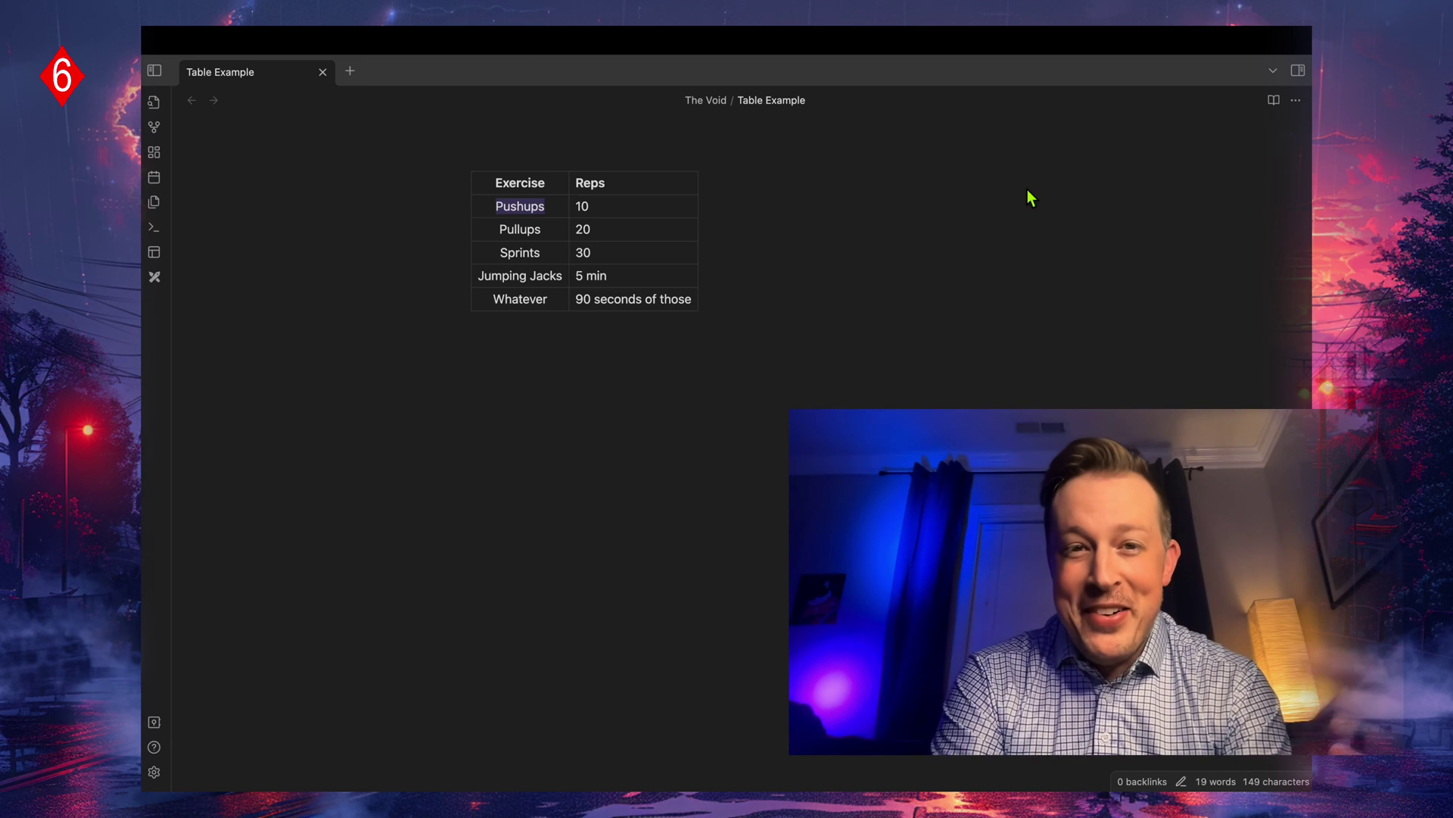
# - In Source mode, add a 'Notes' header cell and a '----' separator cell
pyautogui.click(1296, 100)
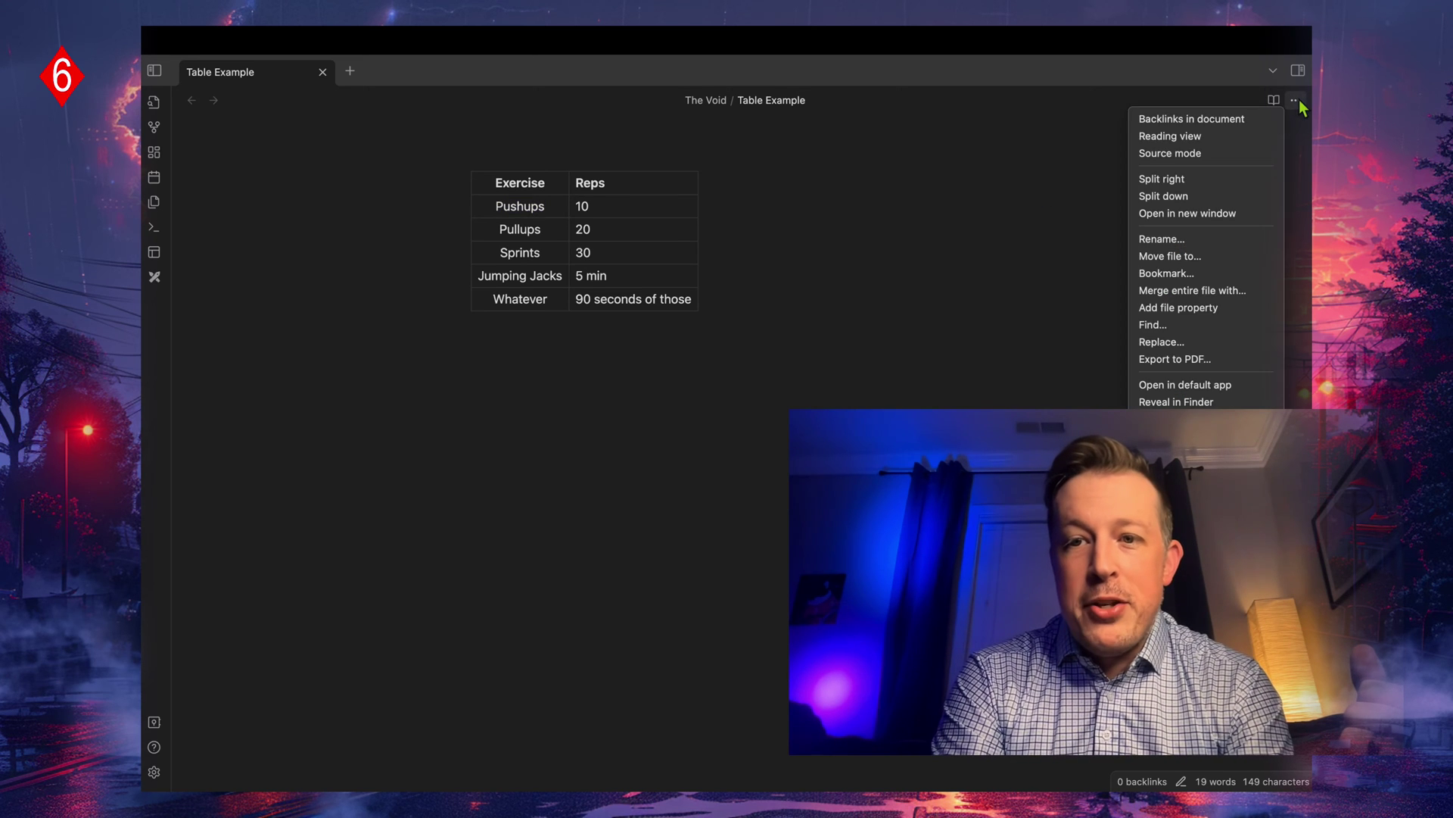
pyautogui.click(1170, 156)
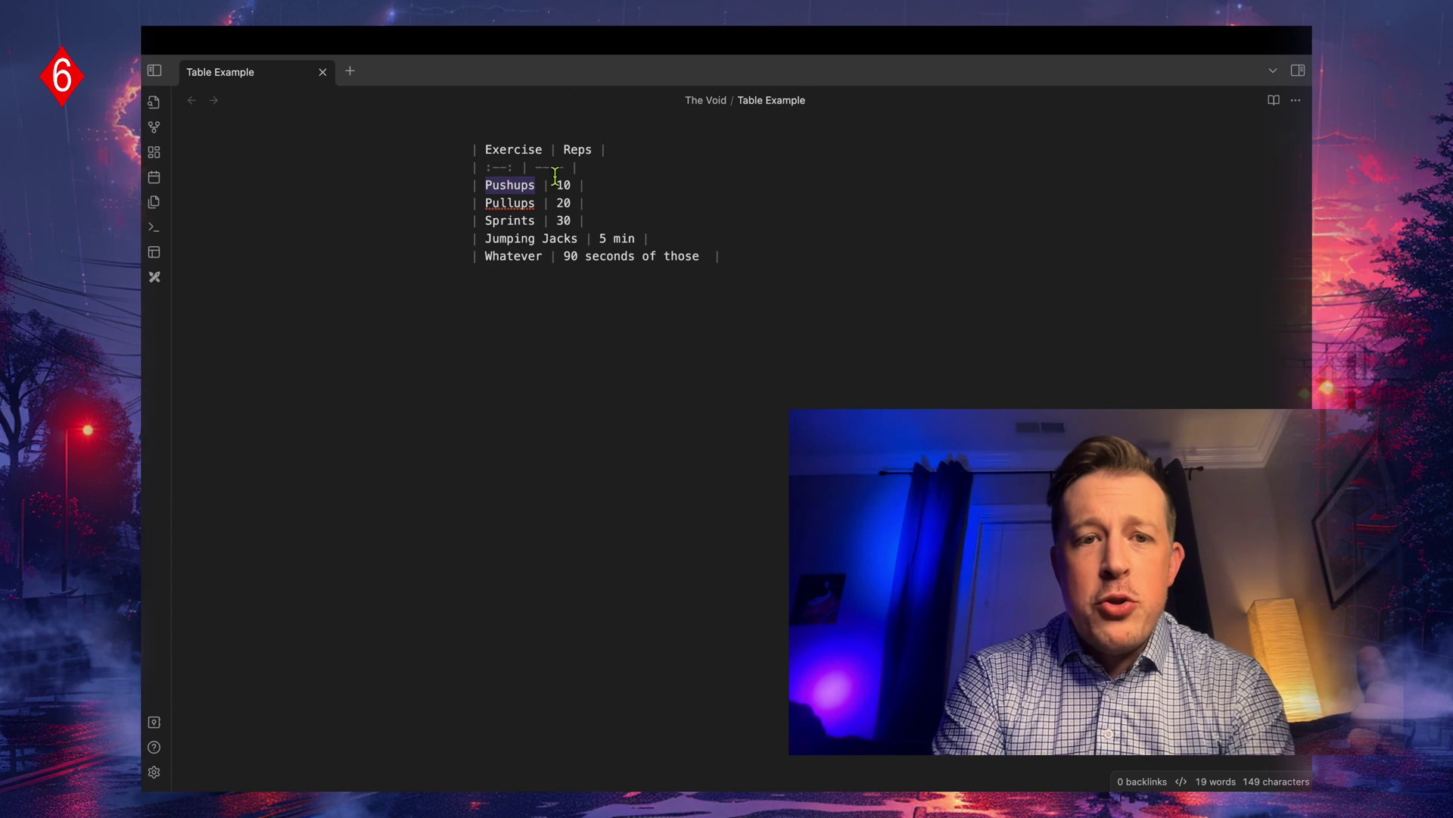
pyautogui.click(632, 149)
pyautogui.write('Notes |')
pyautogui.click(577, 167)
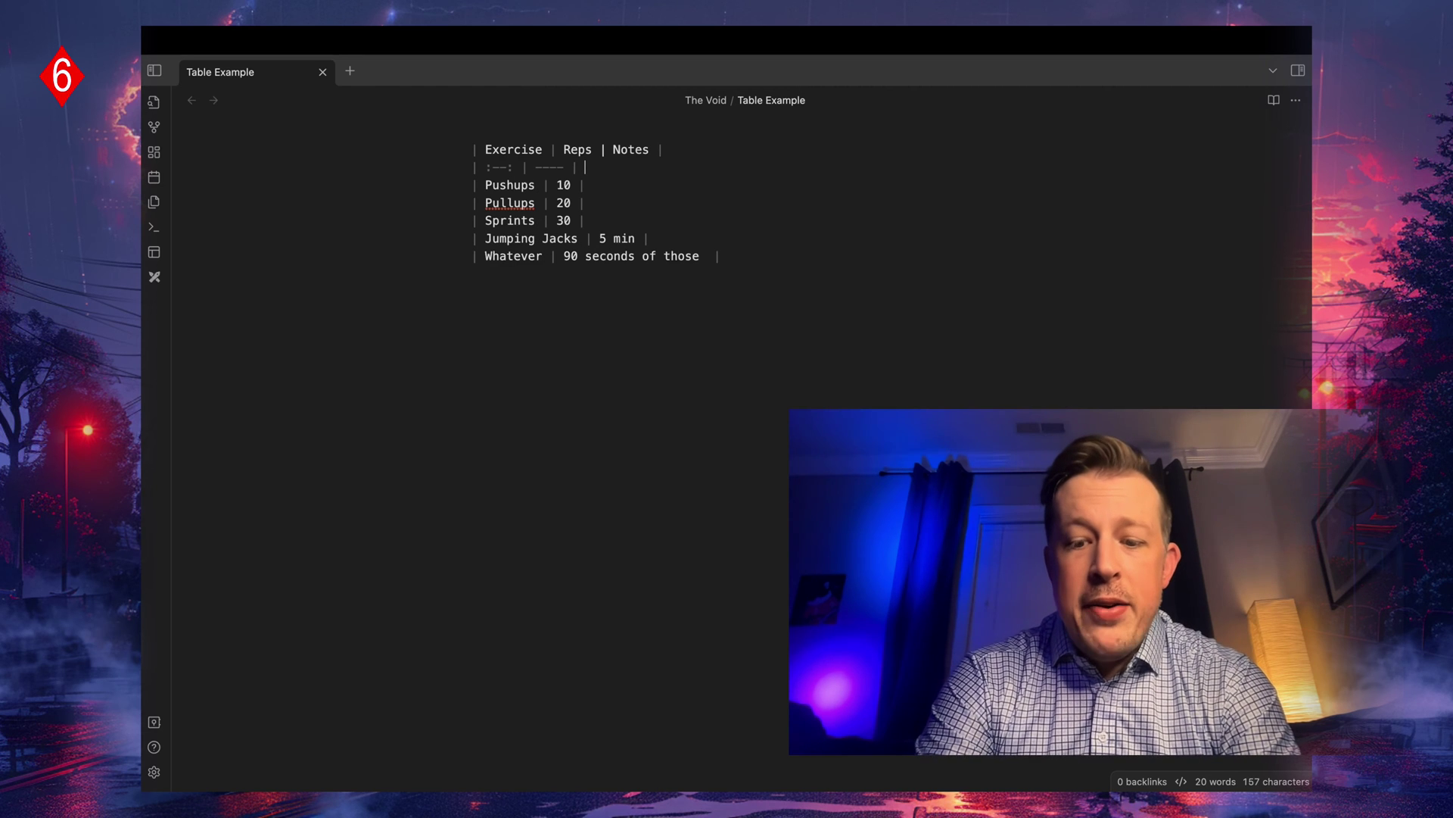
pyautogui.write('---- ')
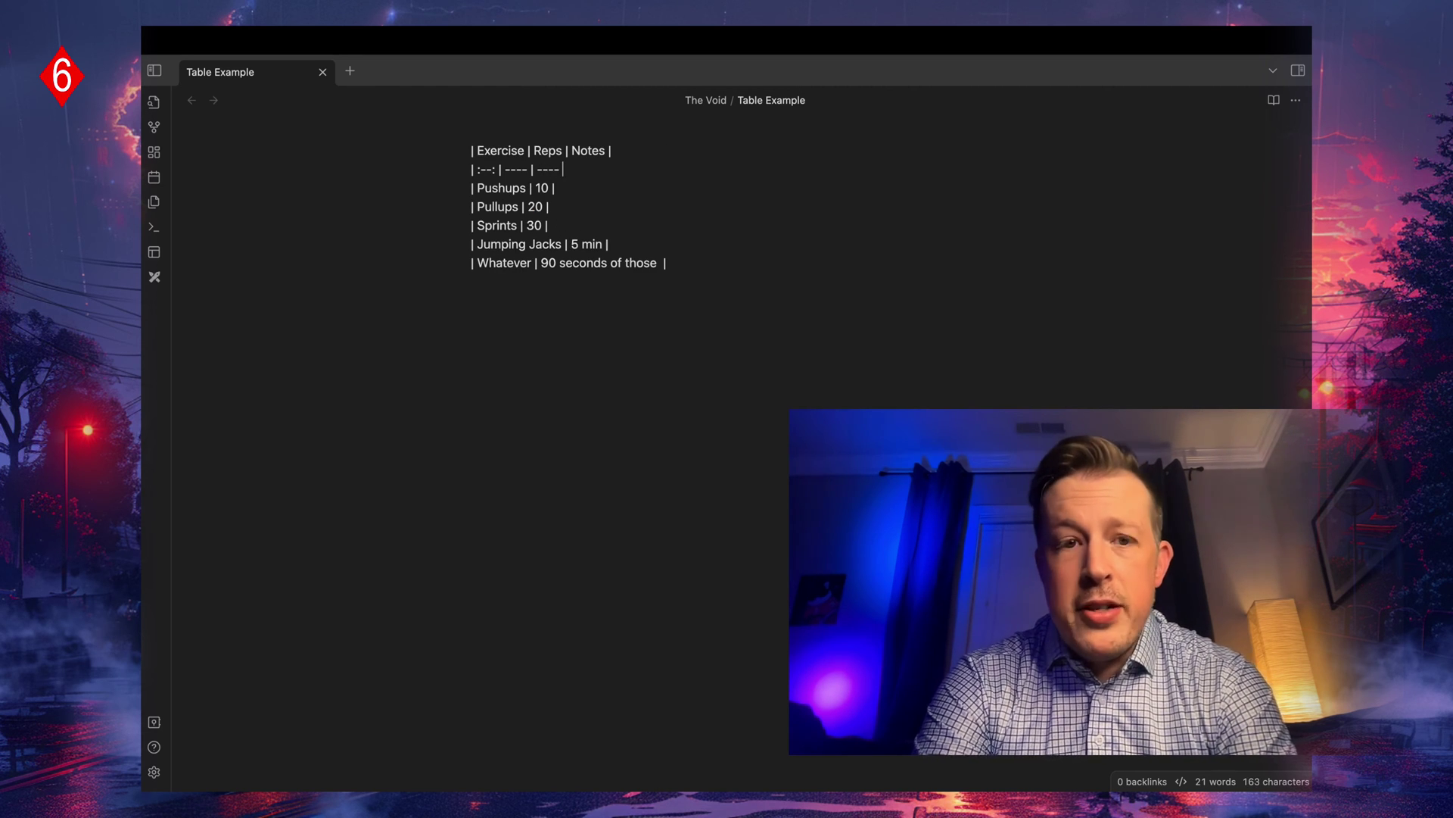
pyautogui.write('| ---- ')
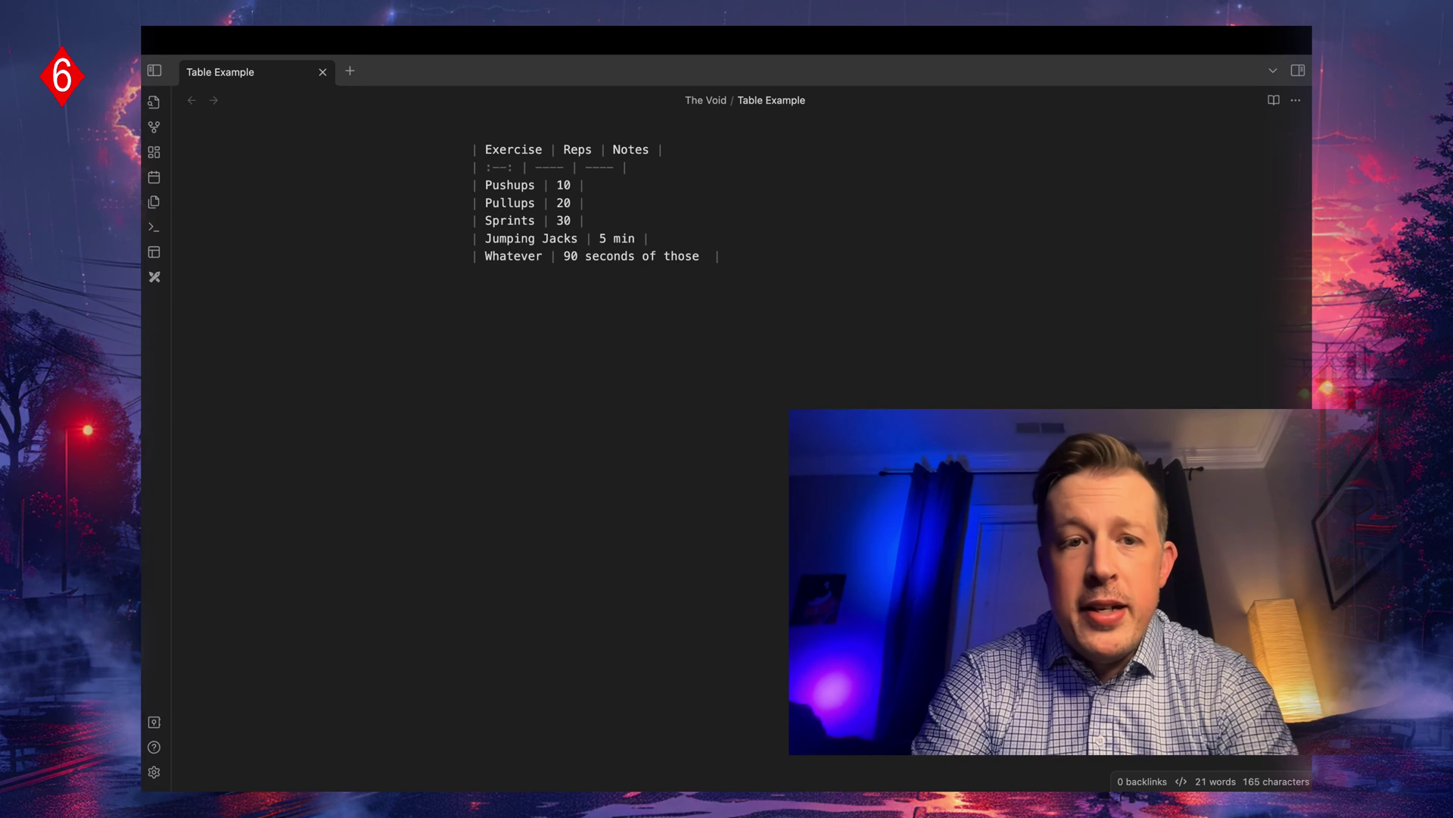
pyautogui.write('|')
# - Add empty Notes cells to the Pullups, Sprints and Jumping Jacks rows
pyautogui.click(592, 203)
pyautogui.write('|')
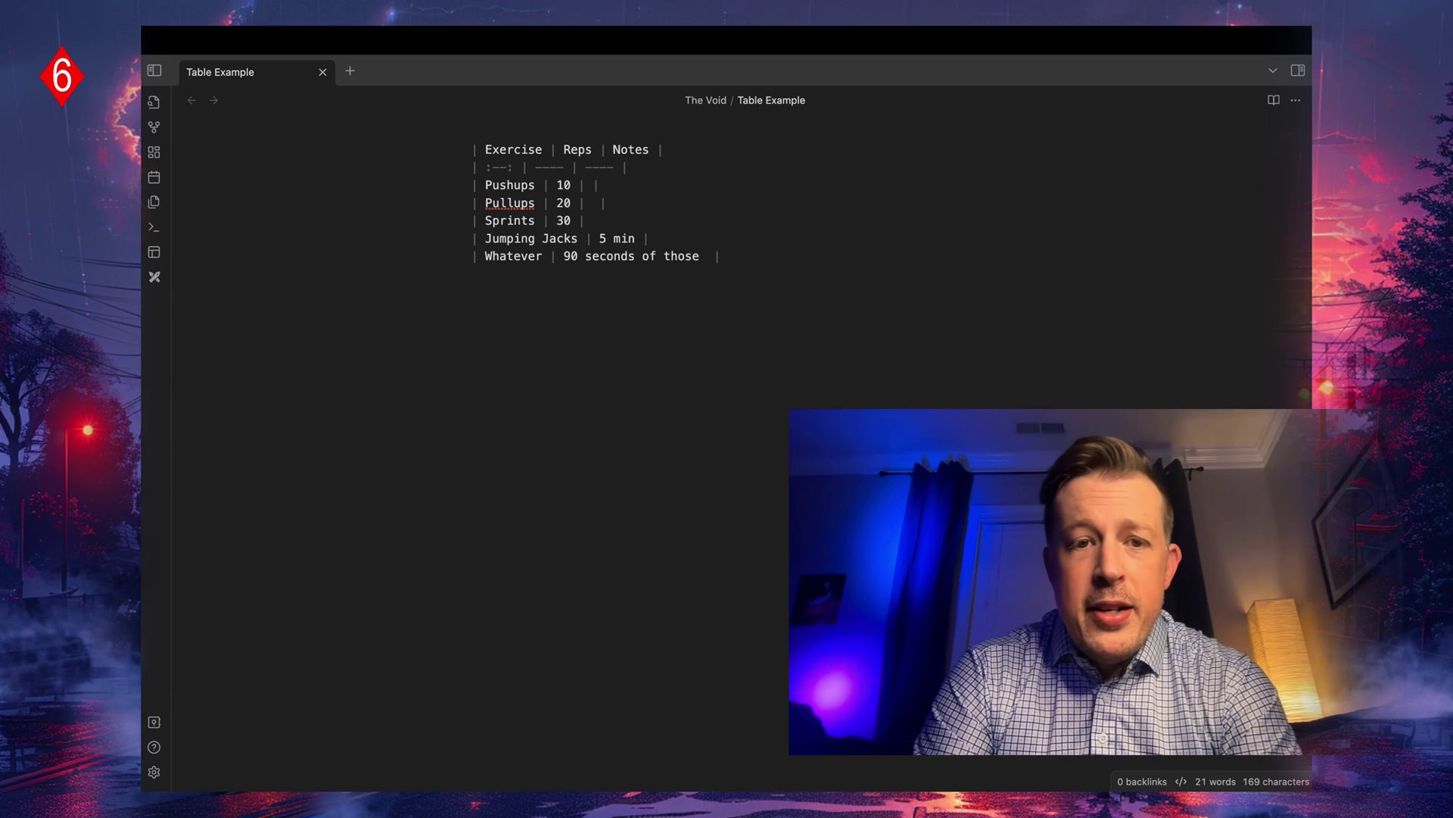
pyautogui.write('|')
pyautogui.click(604, 238)
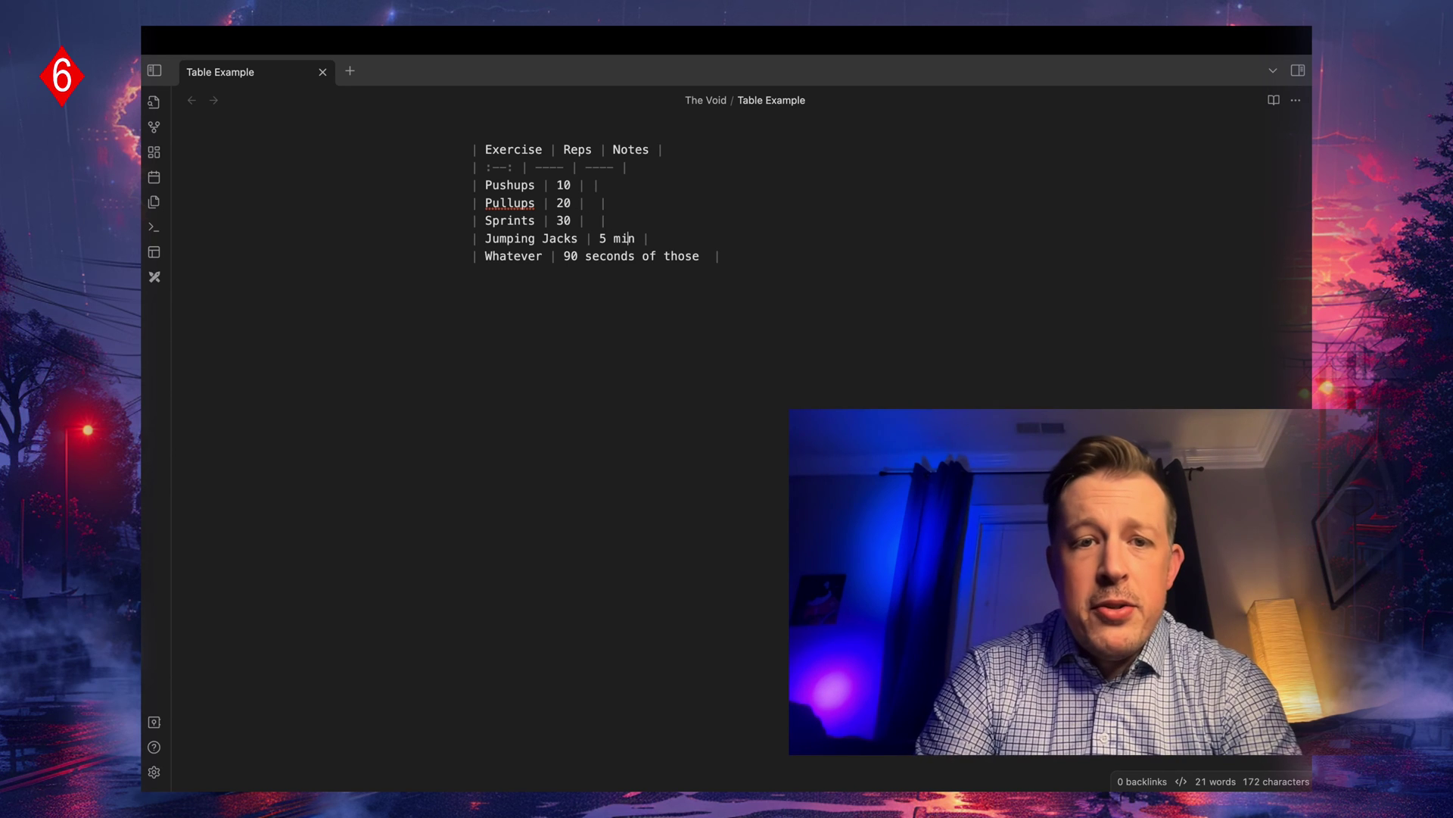
pyautogui.click(650, 239)
pyautogui.write('|')
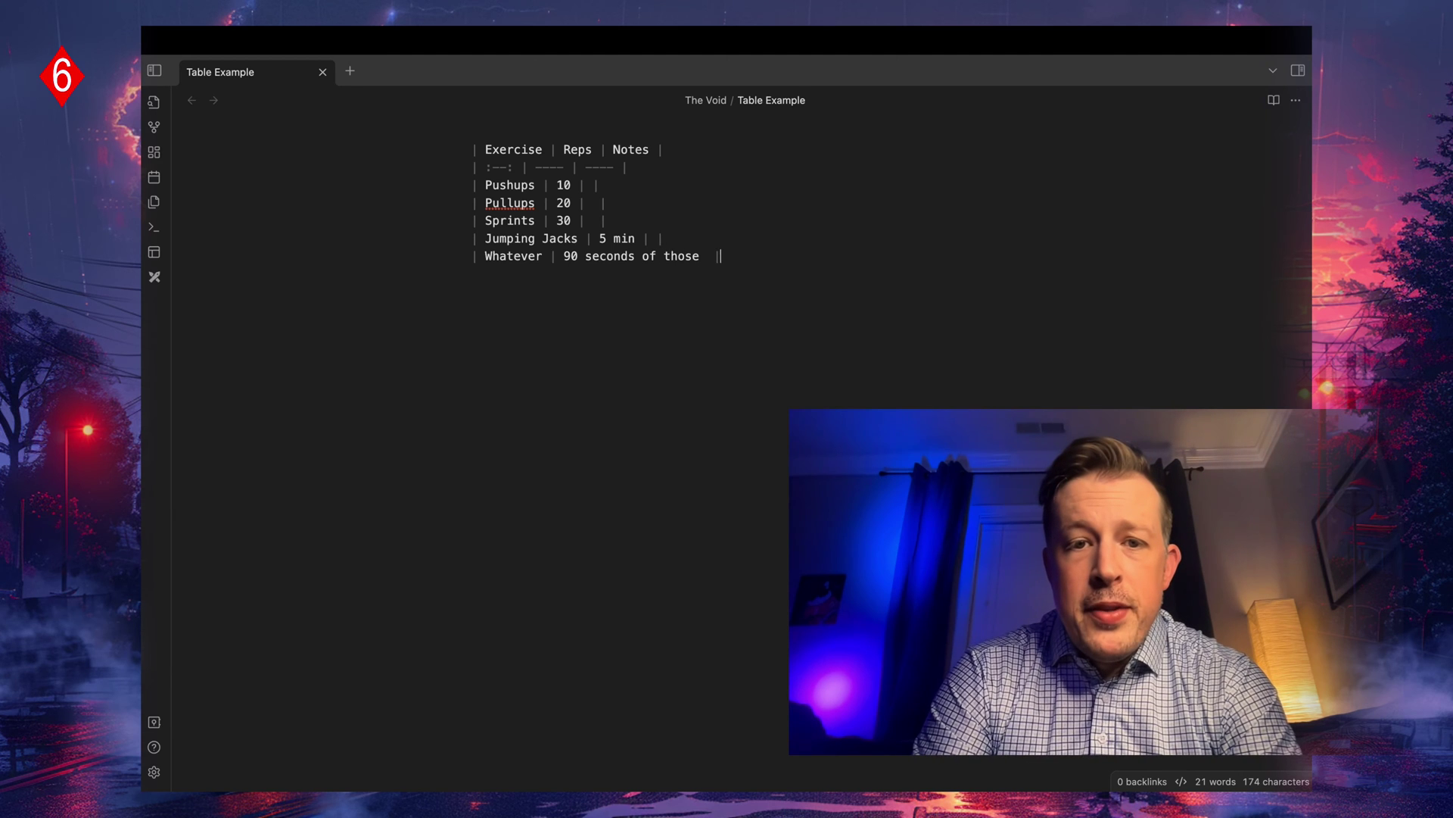
pyautogui.write(' |')
pyautogui.click(1295, 101)
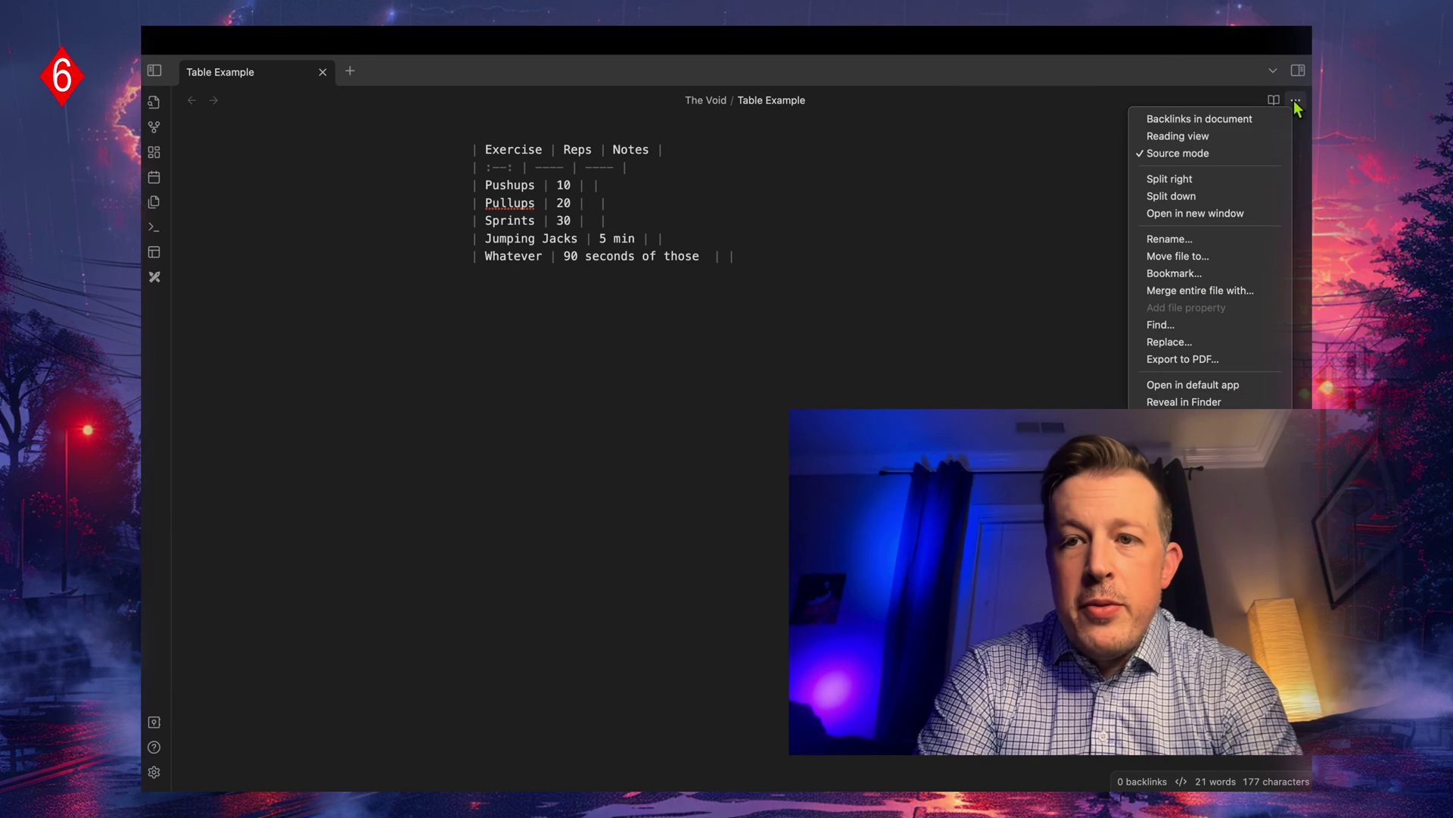
# - Return to the rendered view and enter 'These felt great', 'Felt like dying', 'Puked a lot.' as Notes
pyautogui.press('Escape')
pyautogui.press('super+e')
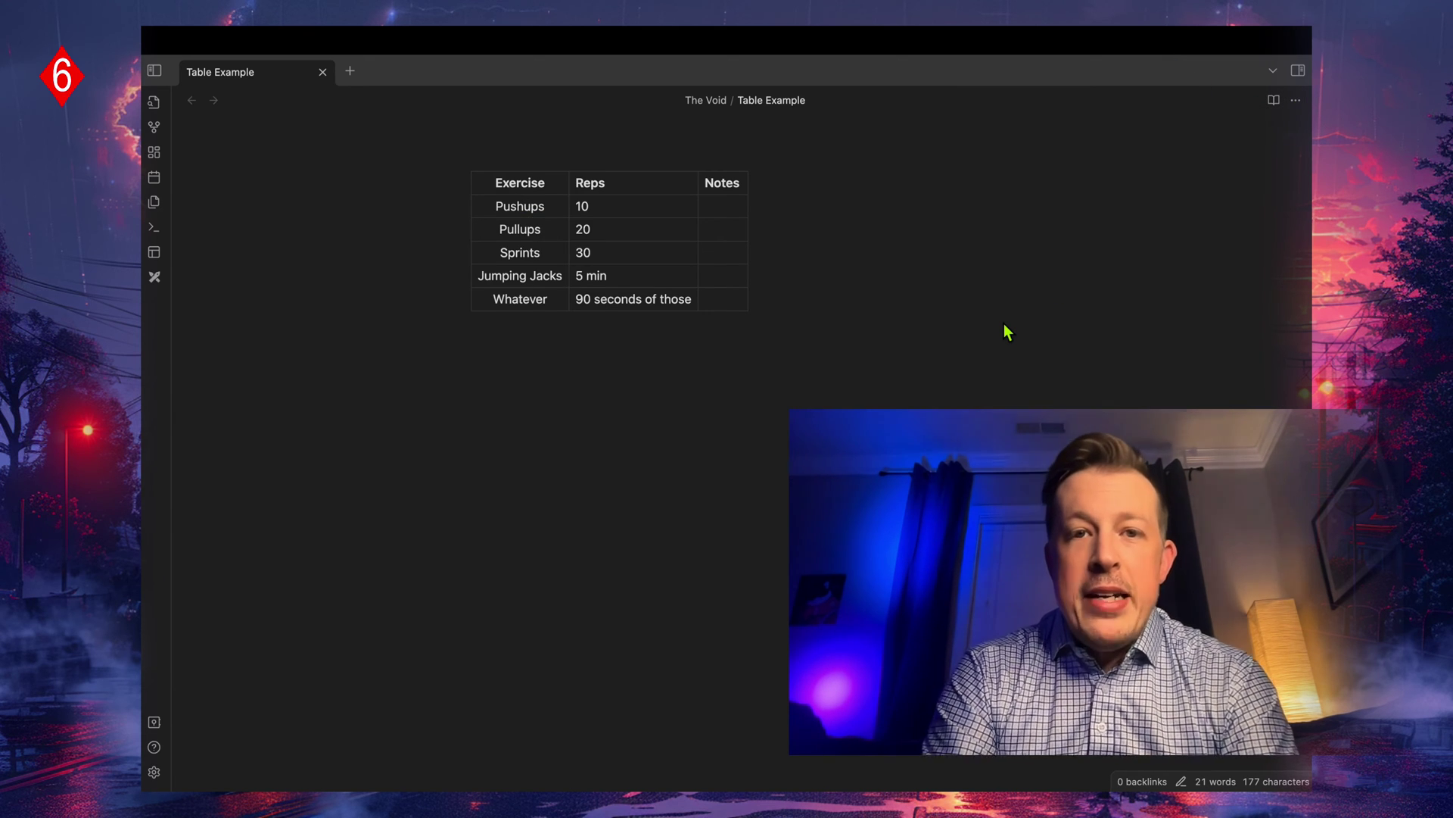
pyautogui.click(724, 205)
pyautogui.write('These ')
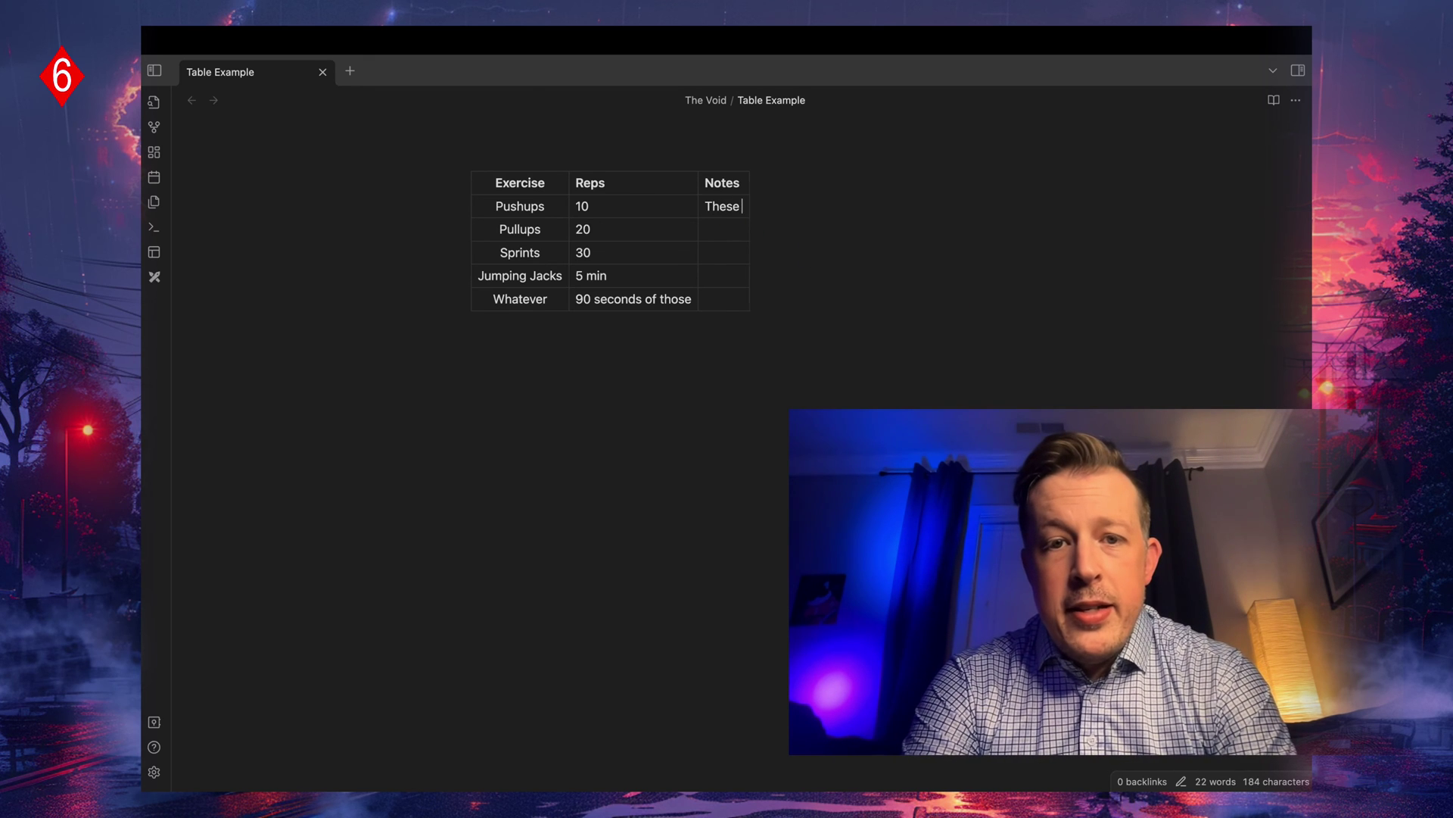
pyautogui.write('felt great ')
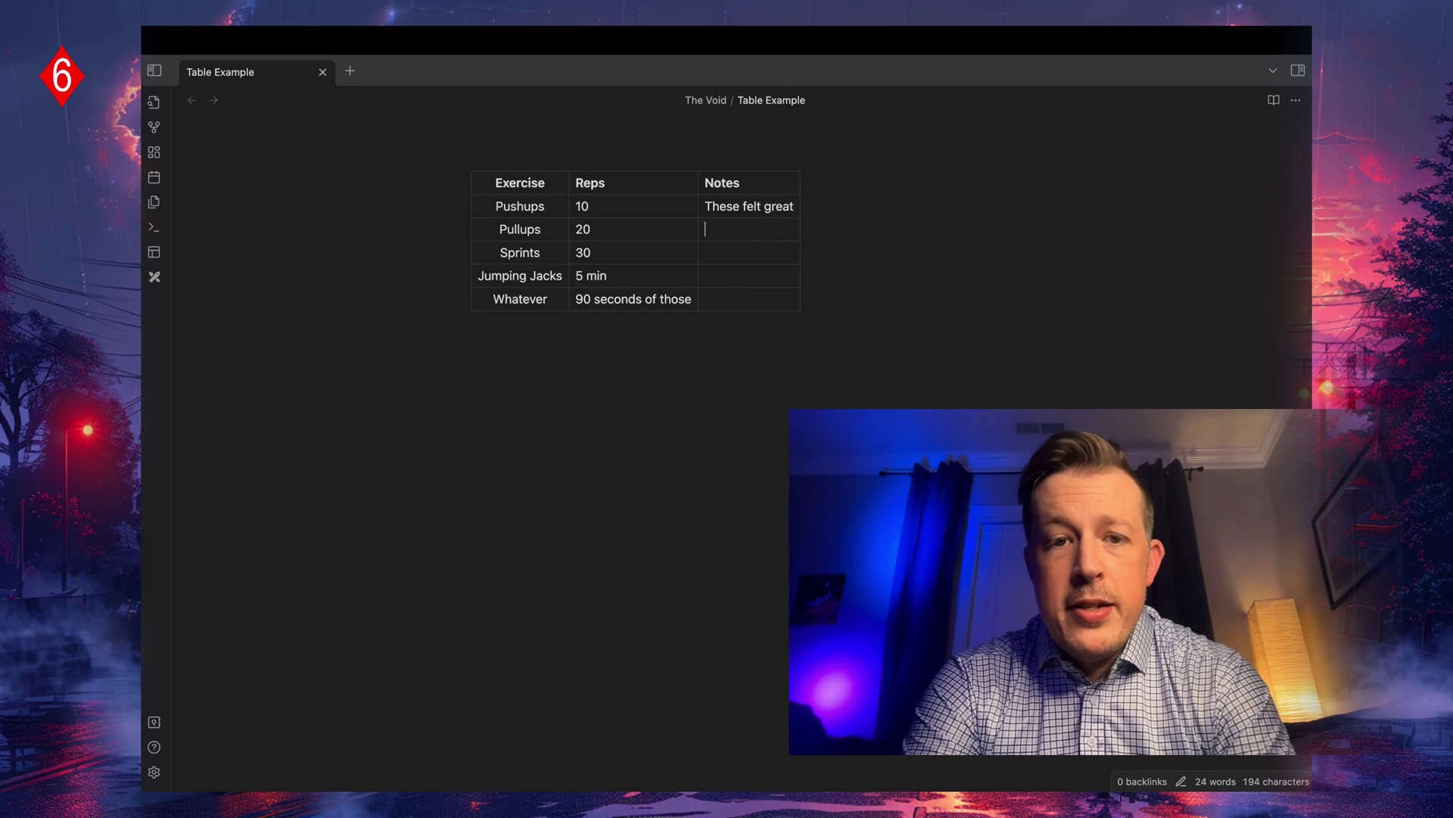
pyautogui.write('Felt like dy')
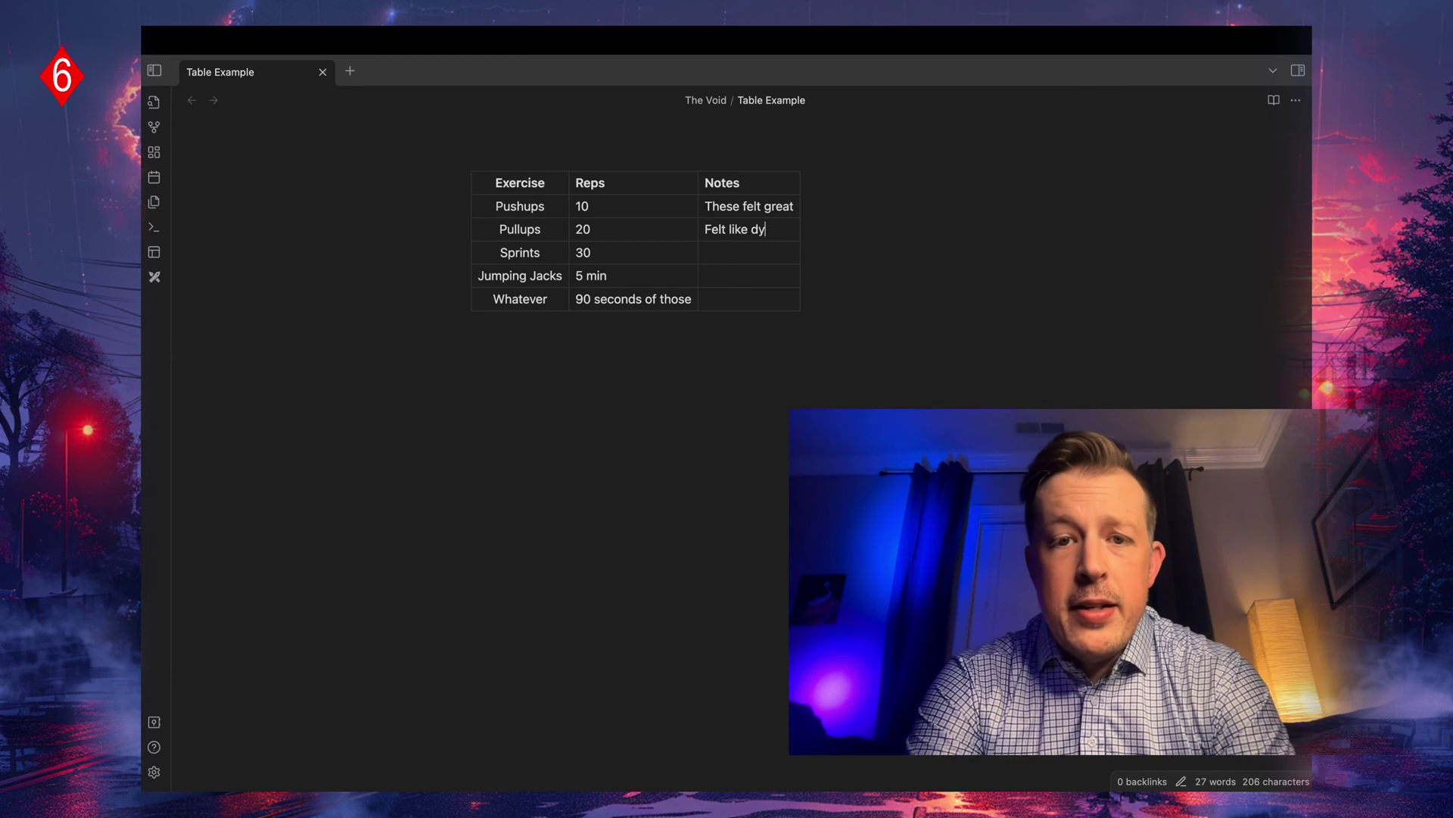
pyautogui.write('ing ')
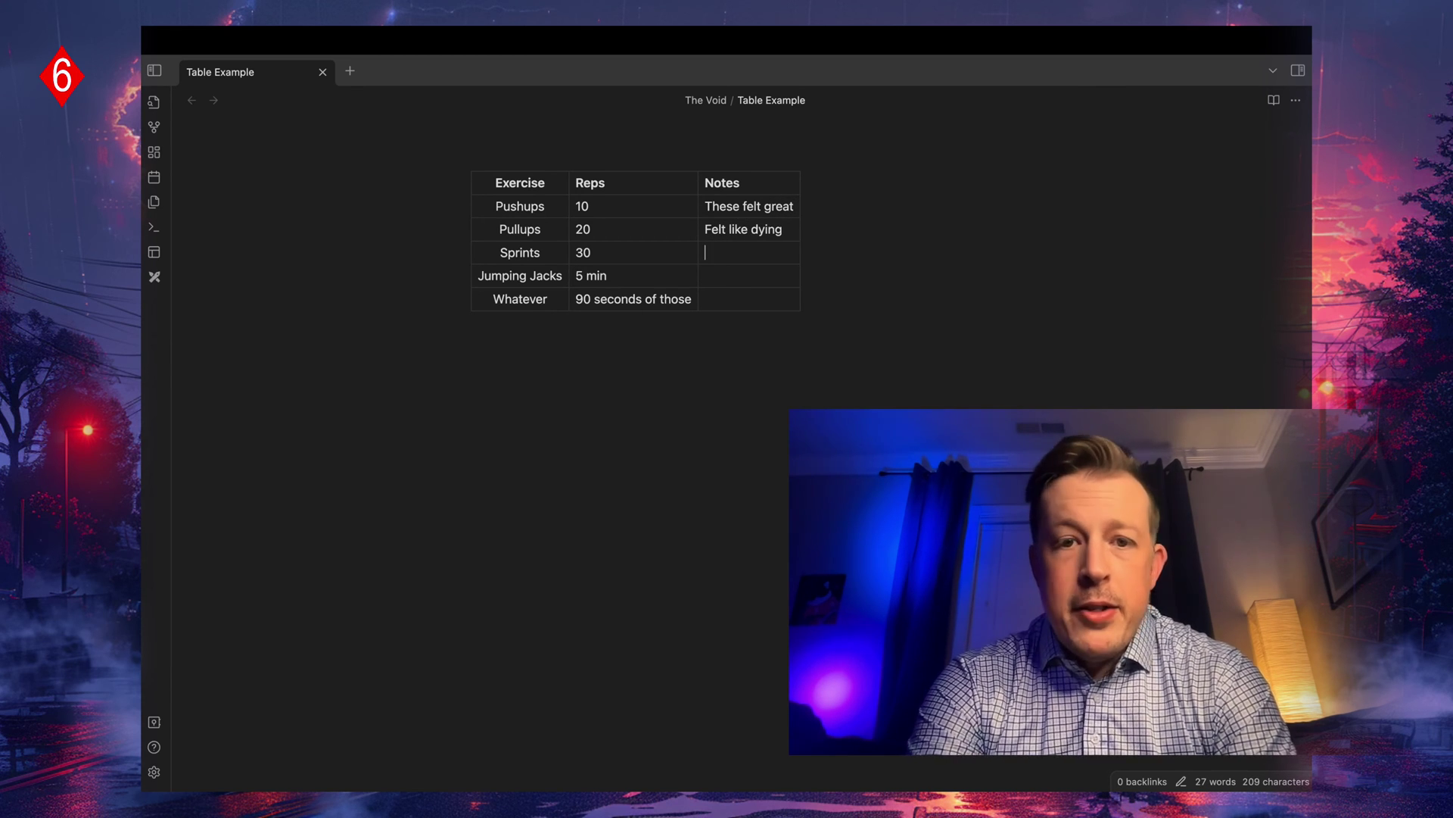
pyautogui.write('Puked a lot')
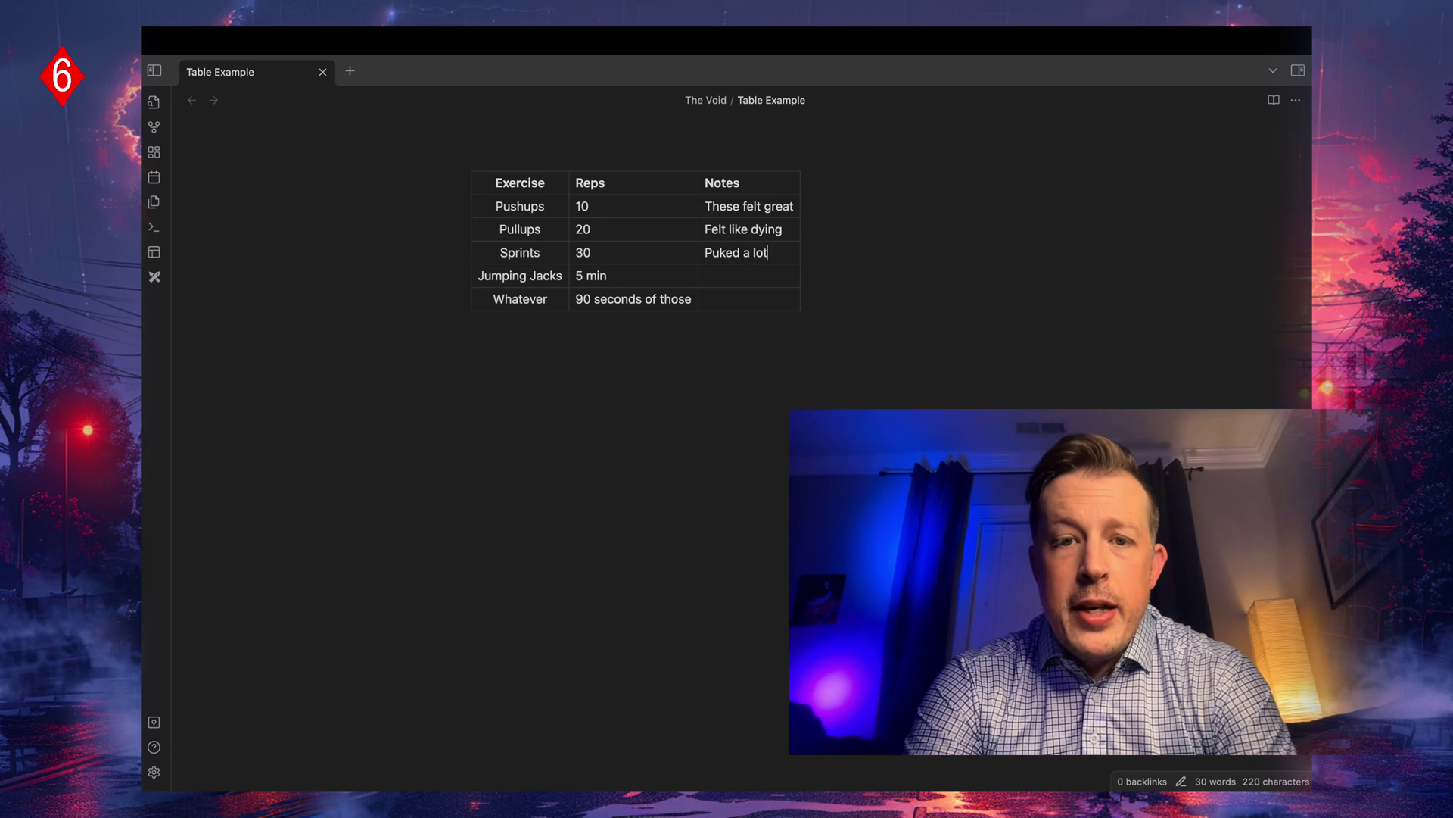
pyautogui.write('.')
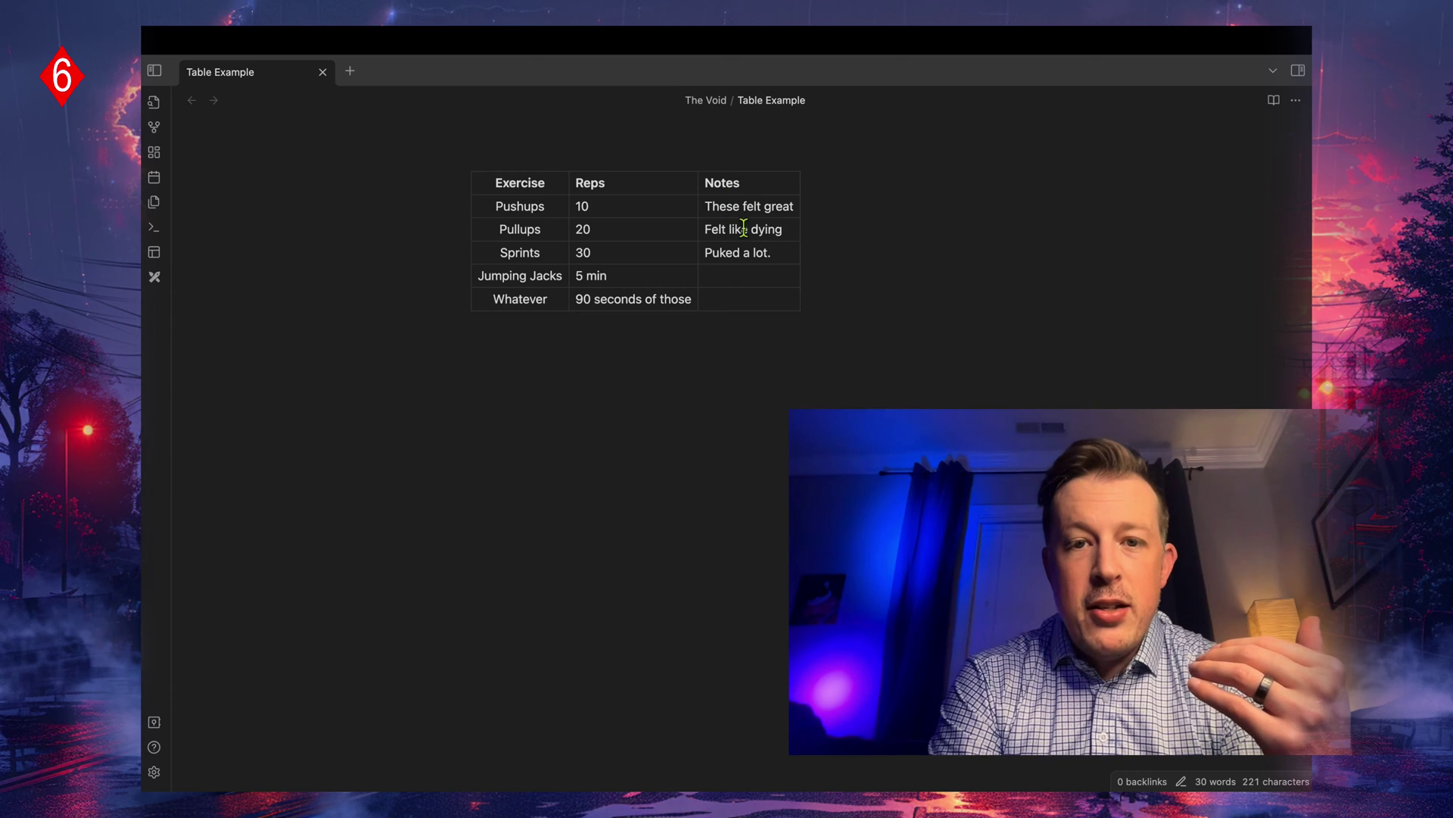
# - Add a column after Notes headed 'Something Else To Track'
pyautogui.moveTo(807, 223)
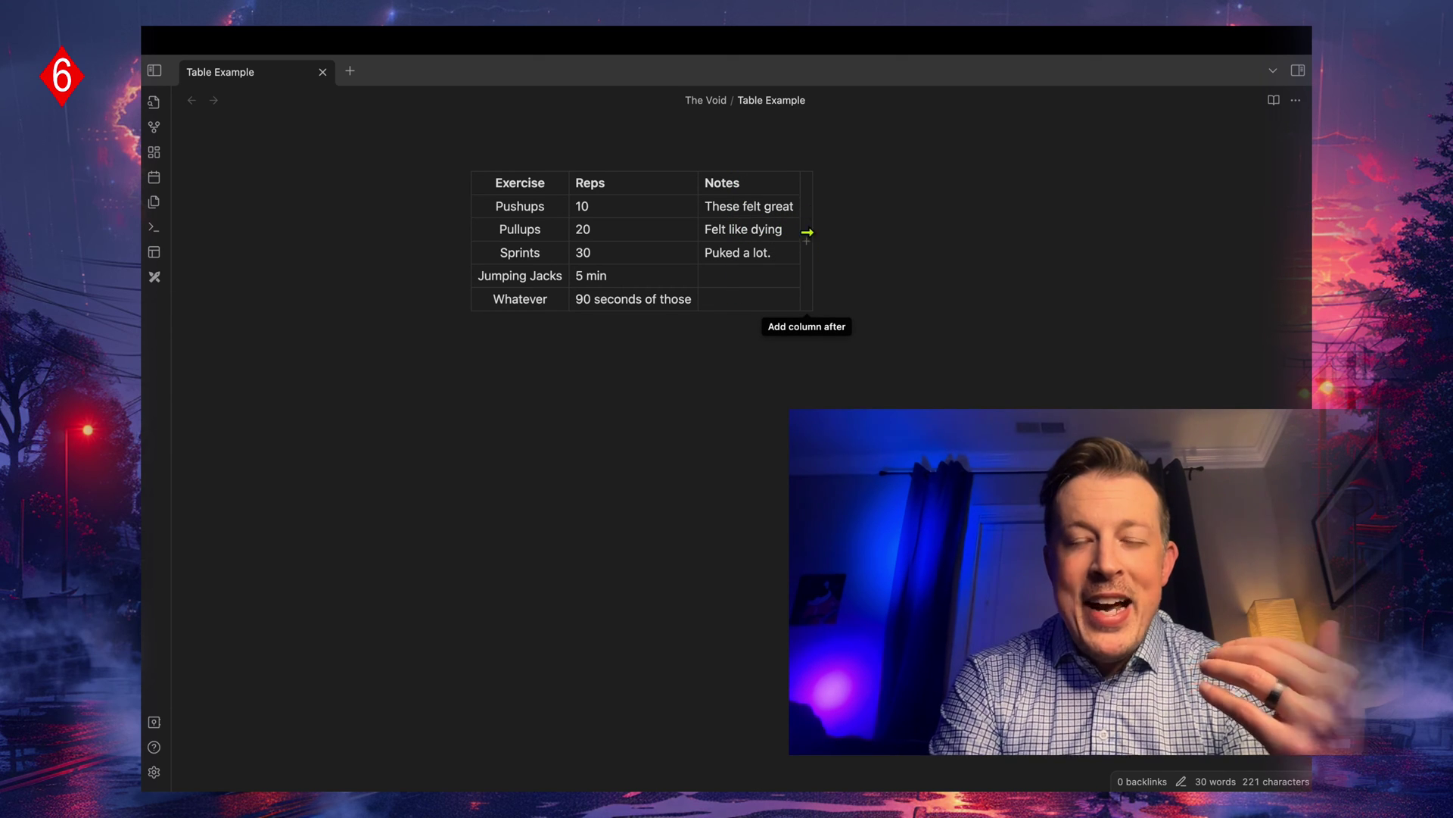
pyautogui.click(807, 236)
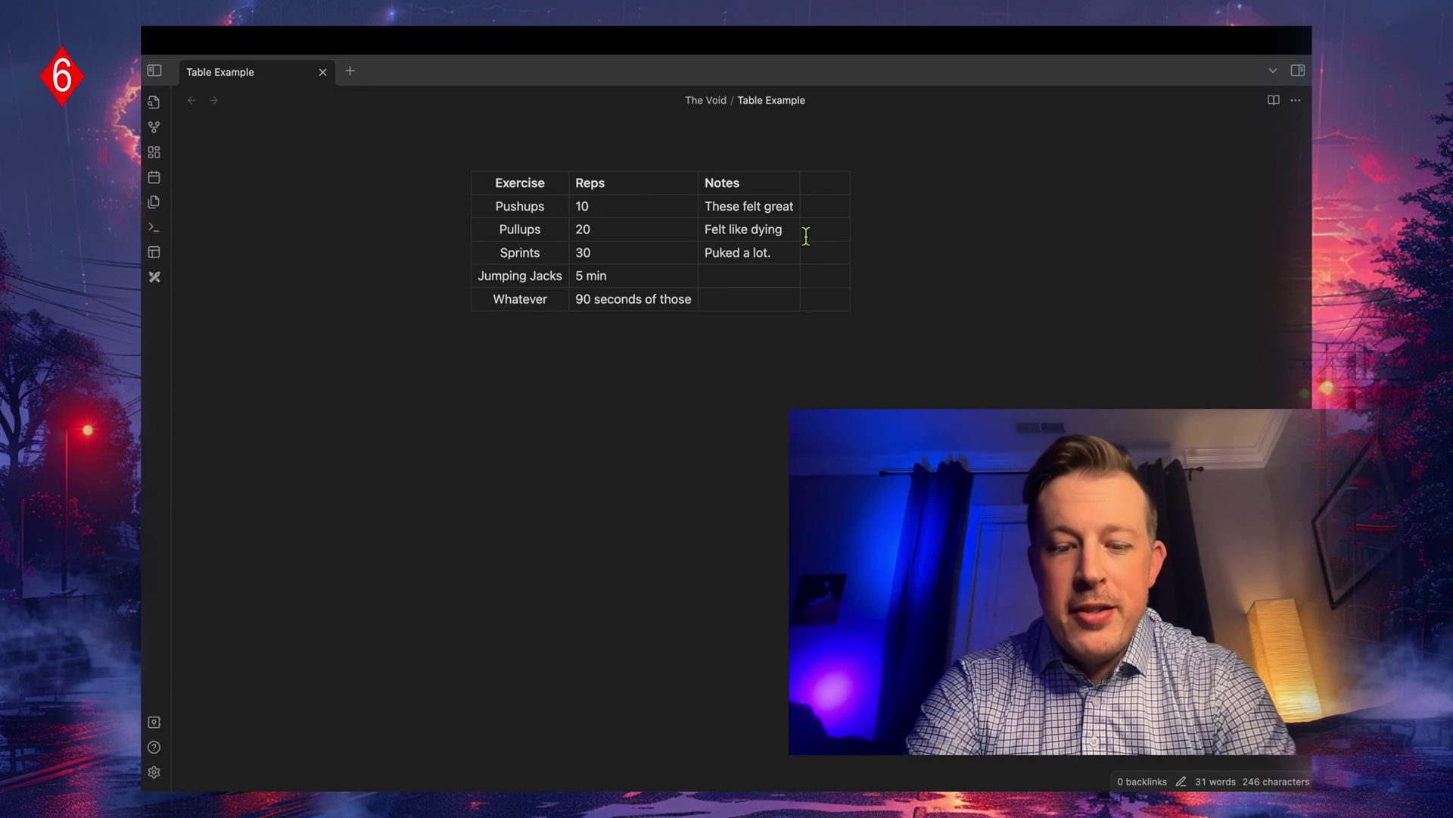
pyautogui.write('Something Else')
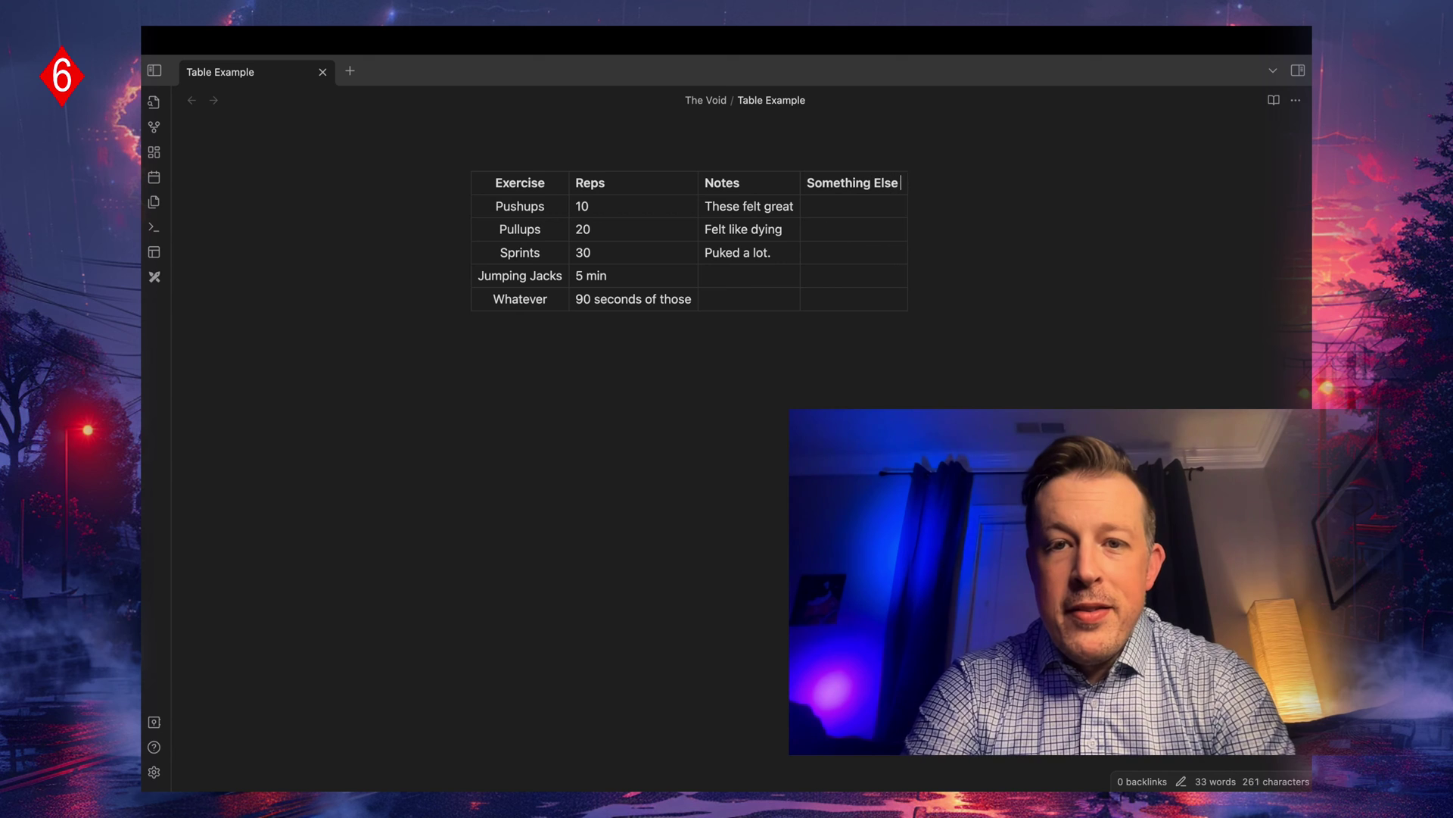
pyautogui.write(' To Track')
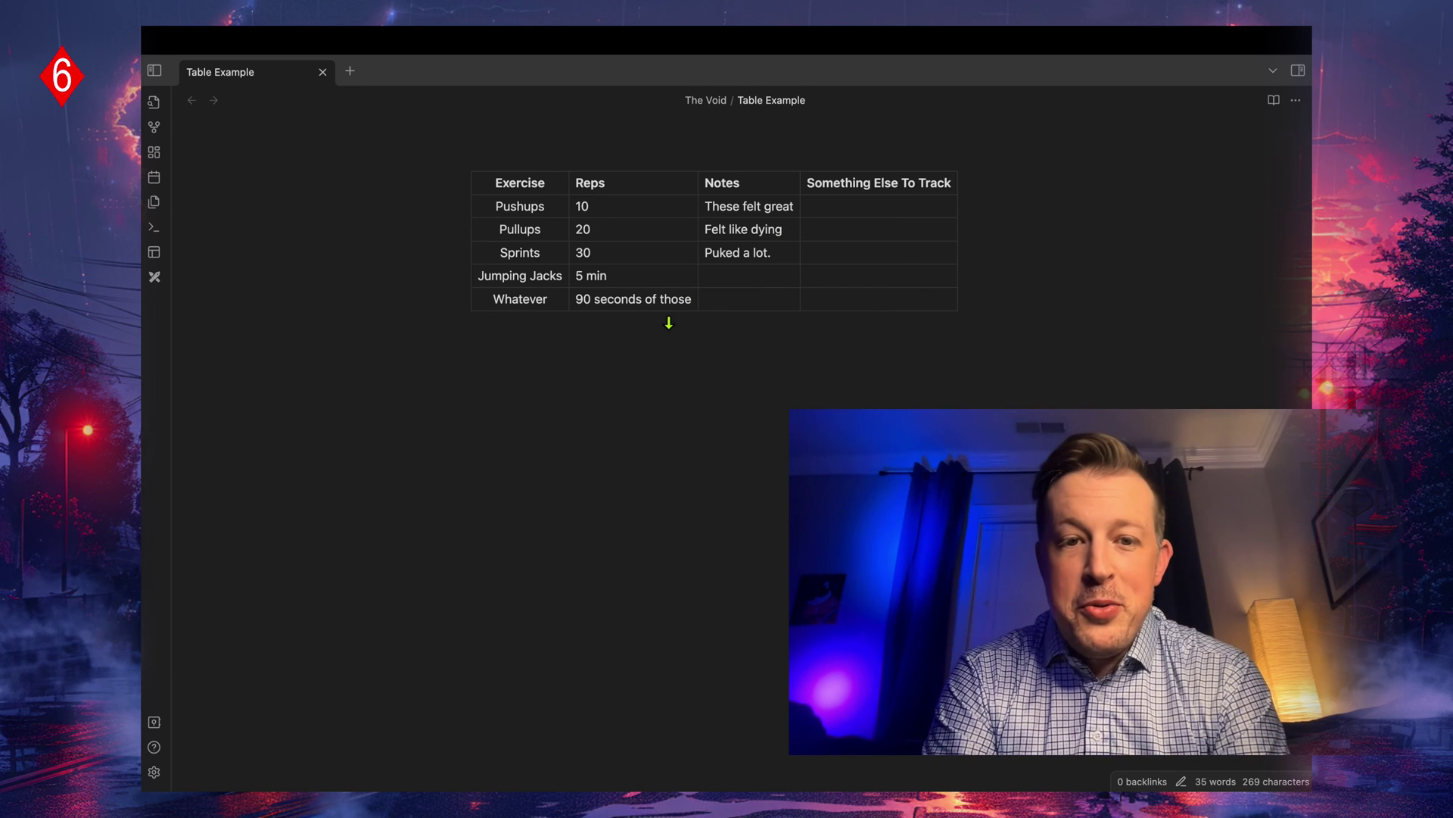
# - Add three empty rows below the Whatever row
pyautogui.click(670, 317)
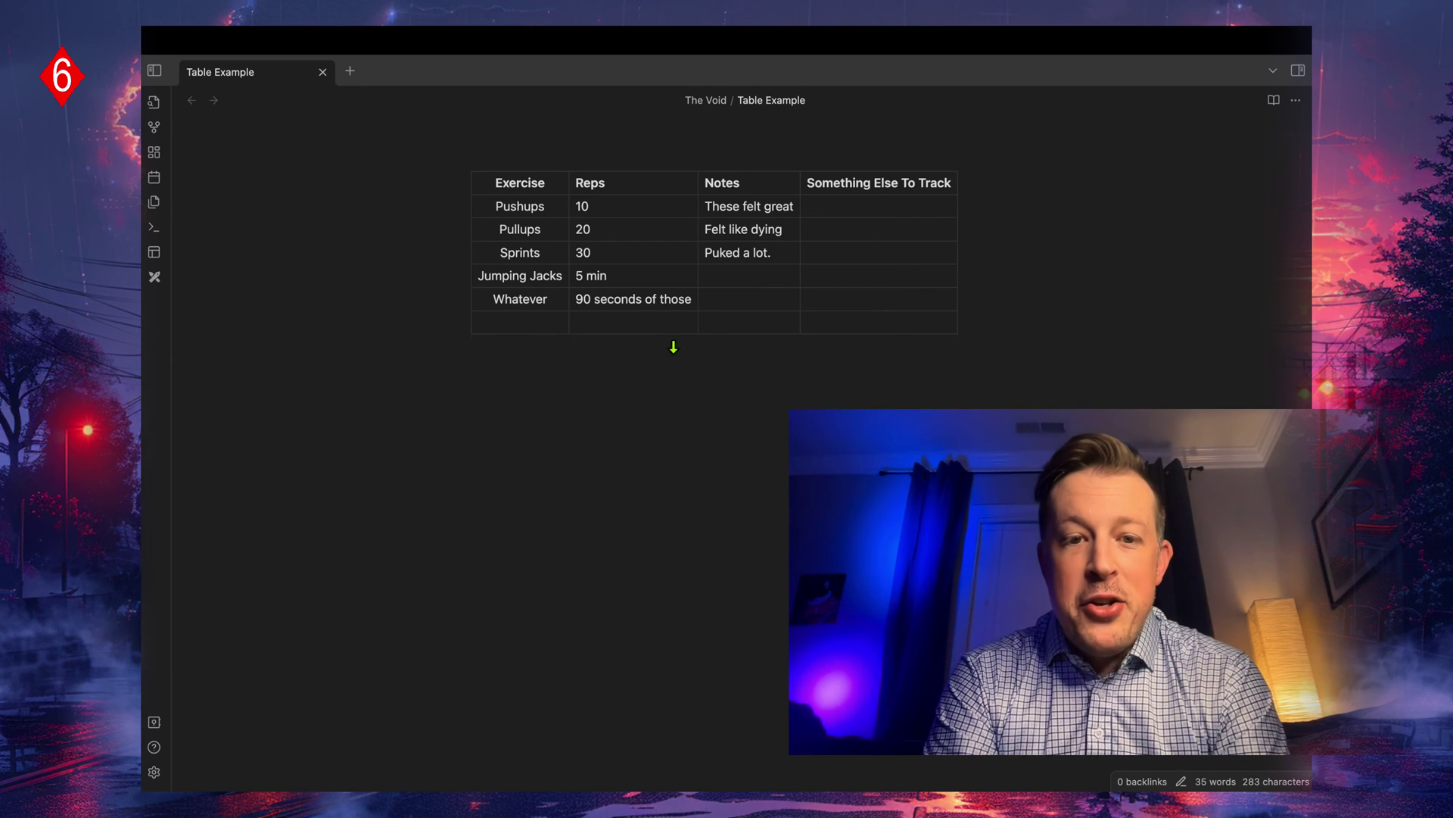
pyautogui.click(673, 343)
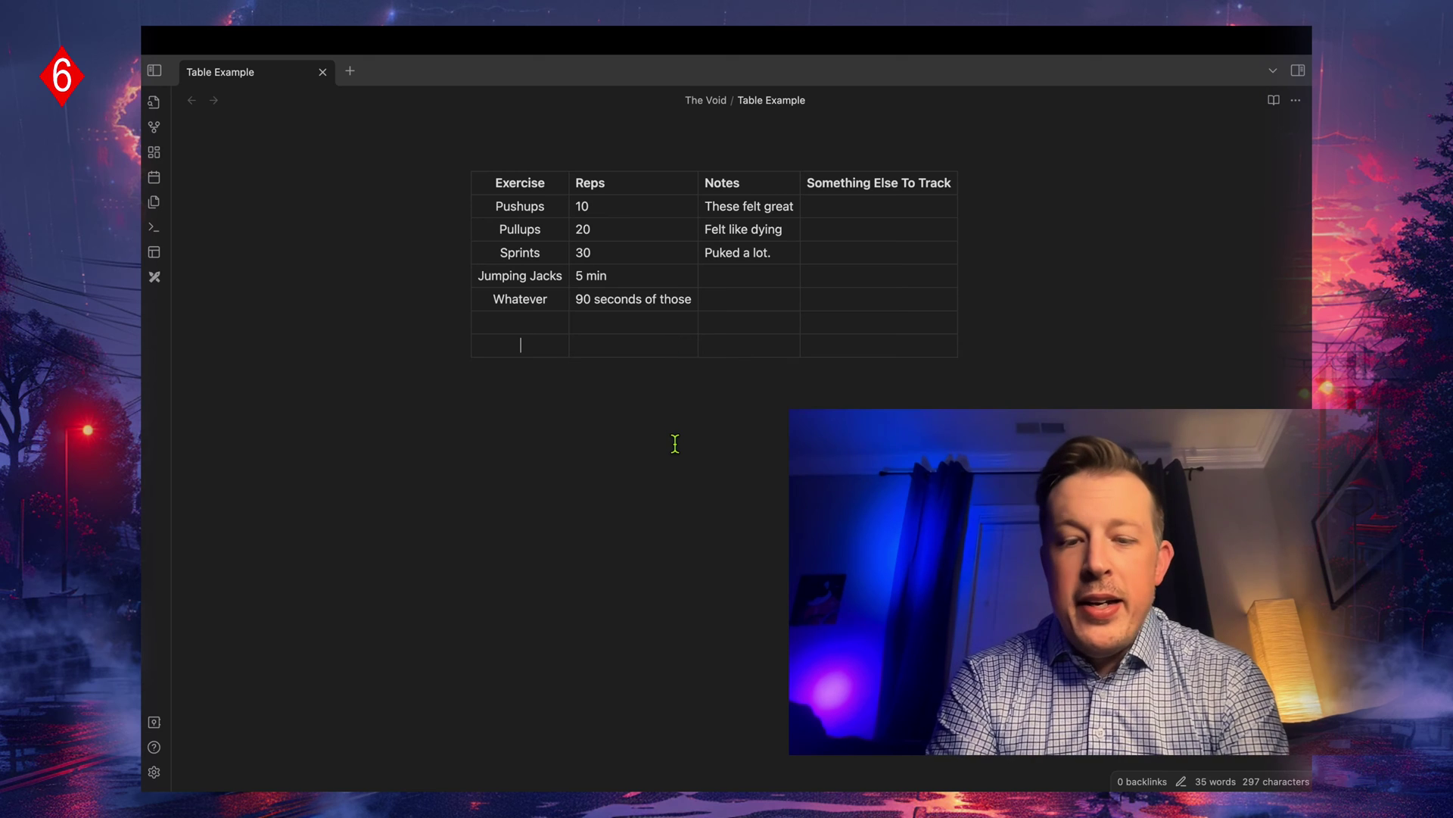
pyautogui.press('Return')
pyautogui.press('Return')
pyautogui.press('Return')
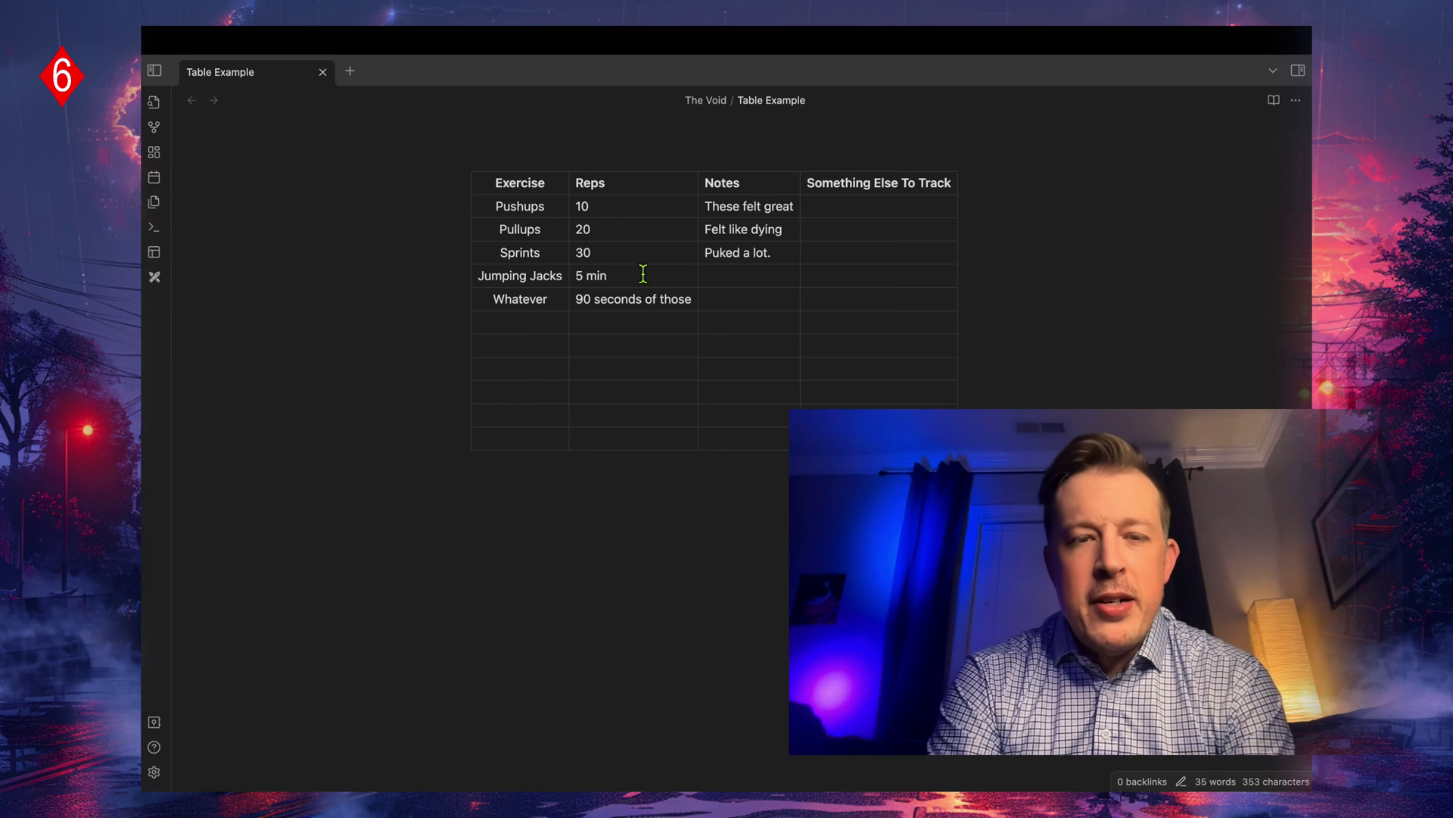
# - Drag rows so Jumping Jacks is first and Pullups last, keeping Exercise as the first column
pyautogui.moveTo(878, 277); pyautogui.dragTo(533, 274)
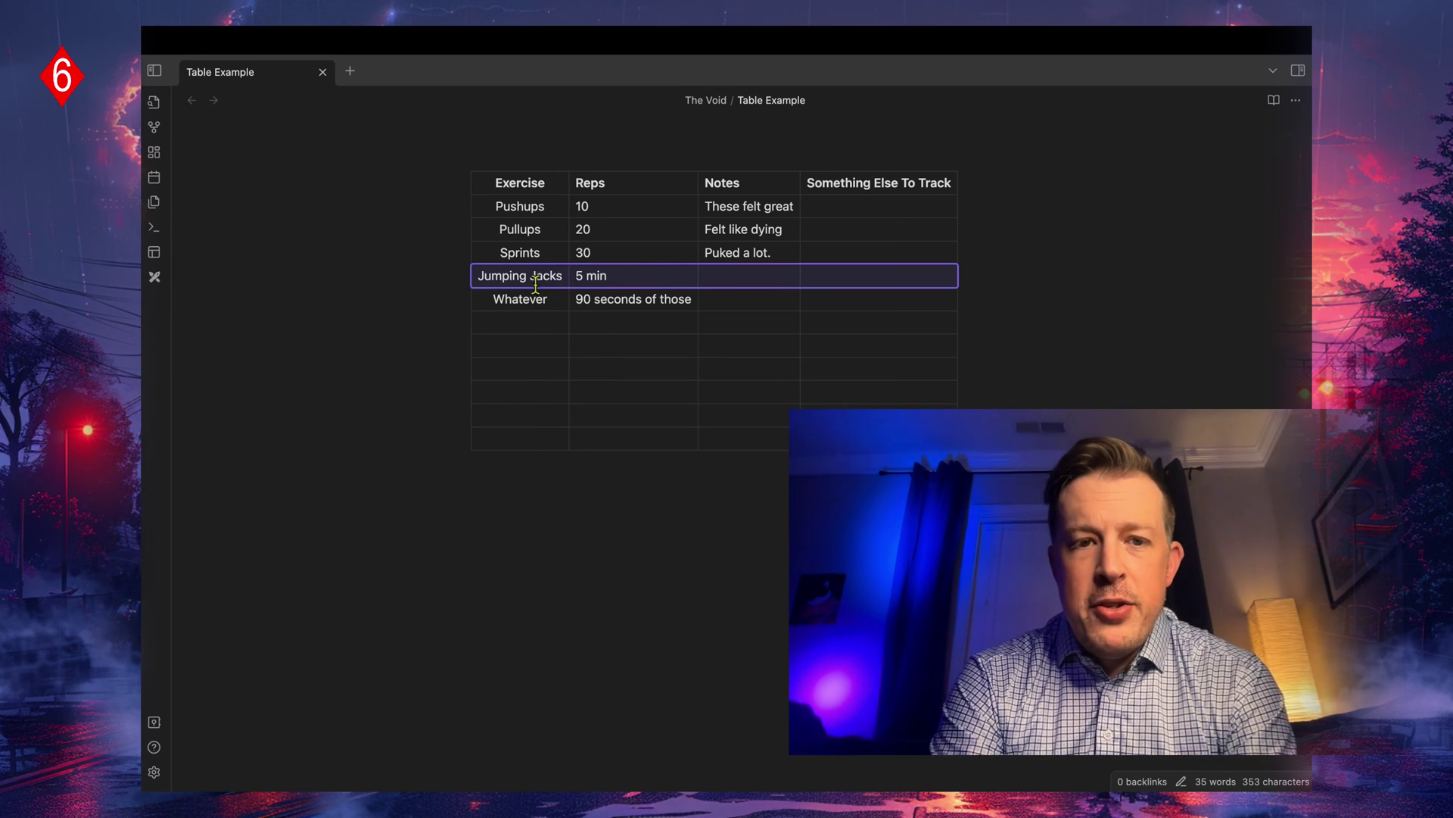
pyautogui.click(536, 277)
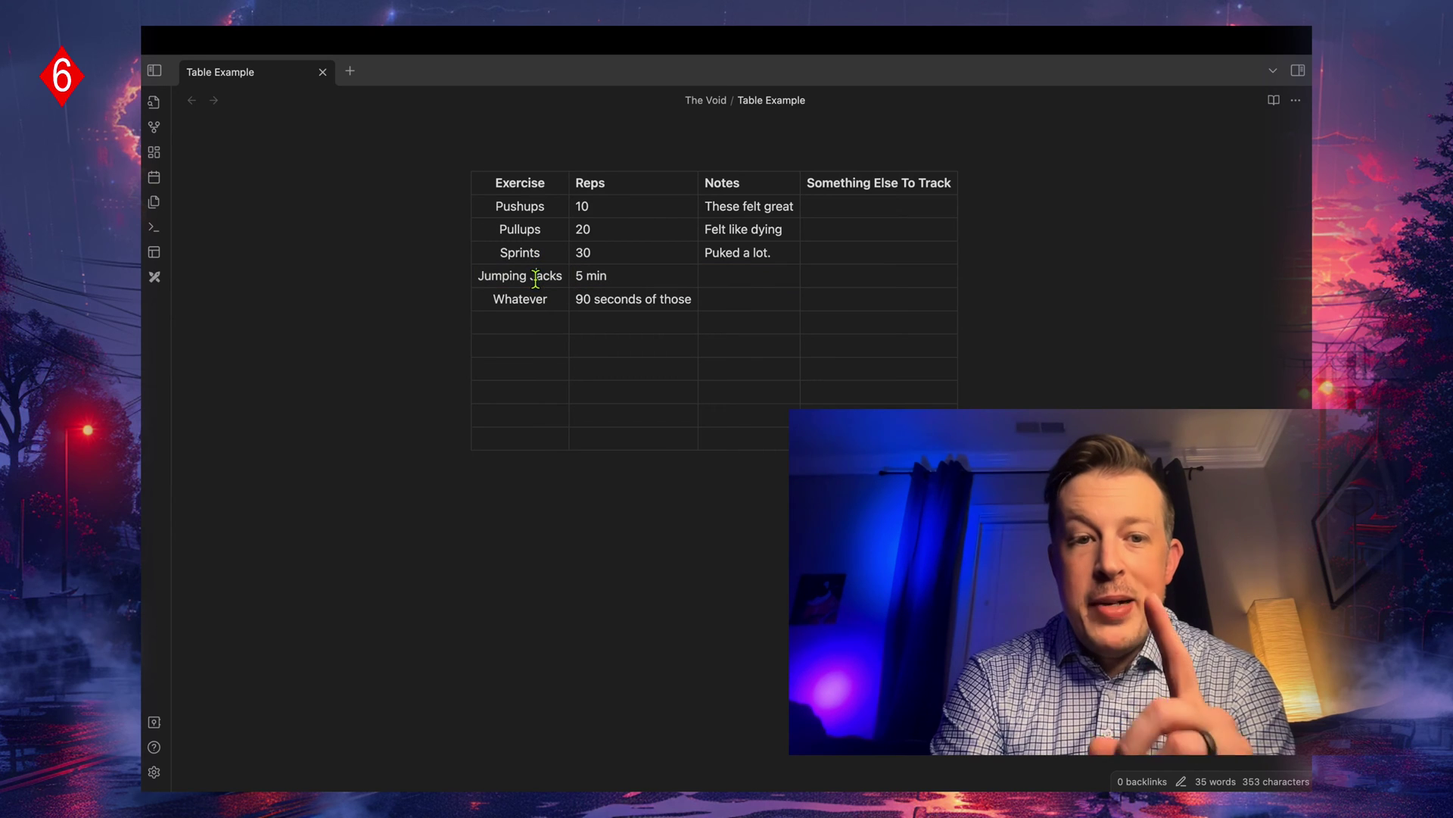
pyautogui.click(465, 275)
pyautogui.moveTo(465, 275); pyautogui.dragTo(472, 246)
pyautogui.moveTo(538, 163)
pyautogui.moveTo(538, 163); pyautogui.dragTo(637, 168)
pyautogui.moveTo(739, 159); pyautogui.dragTo(621, 166)
pyautogui.moveTo(463, 205); pyautogui.dragTo(462, 297)
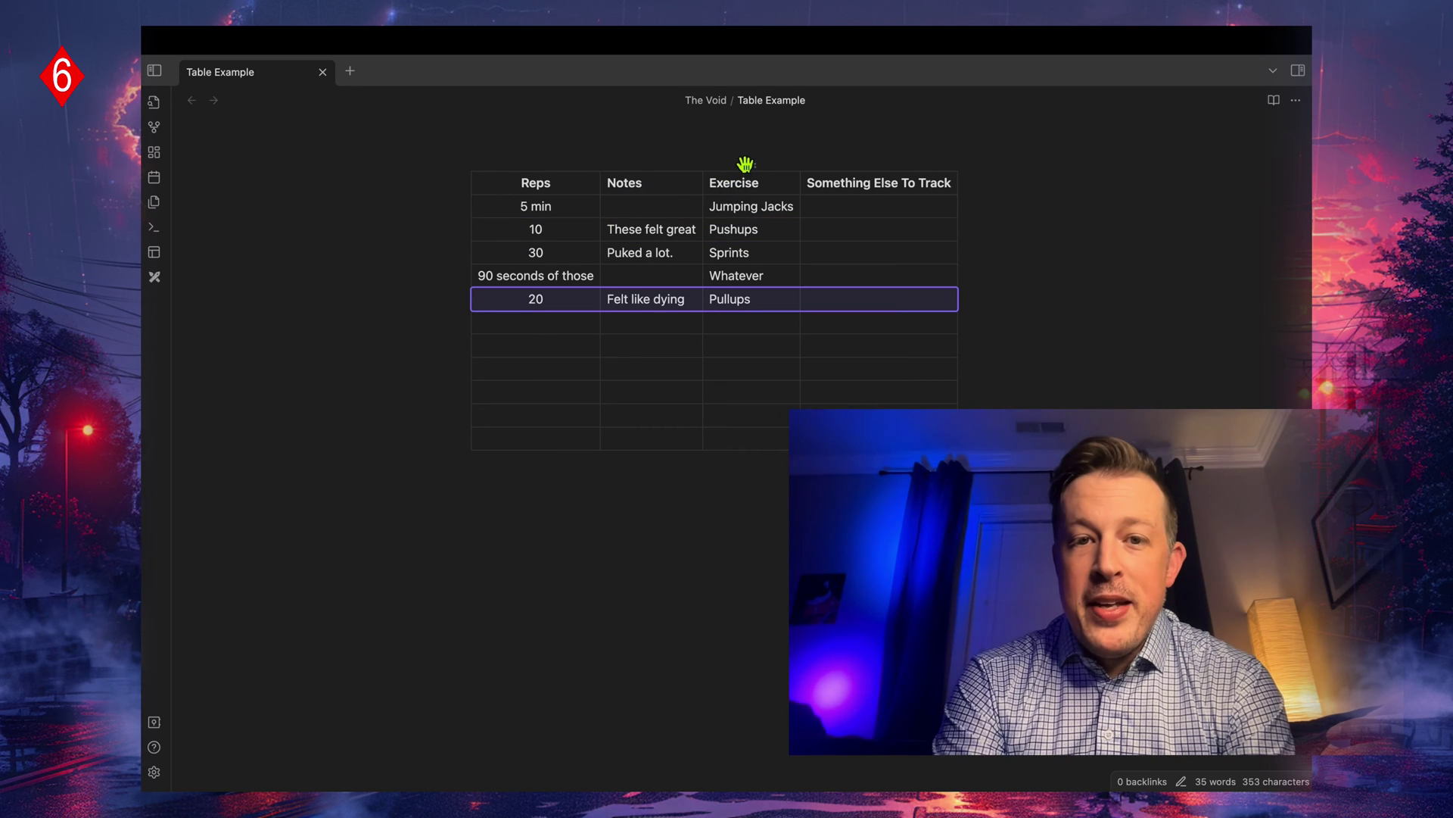
pyautogui.moveTo(746, 163); pyautogui.dragTo(512, 172)
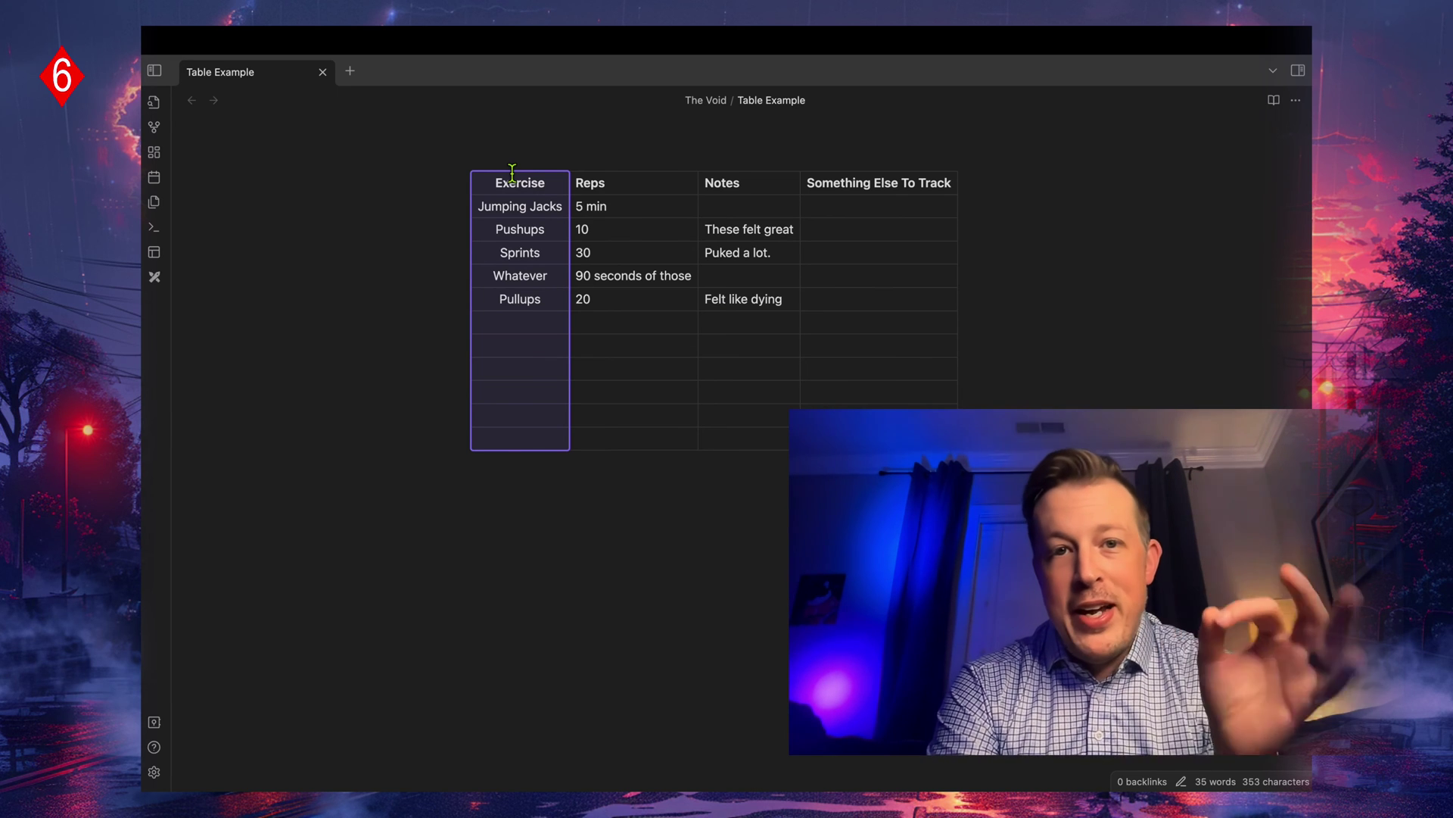
pyautogui.click(594, 423)
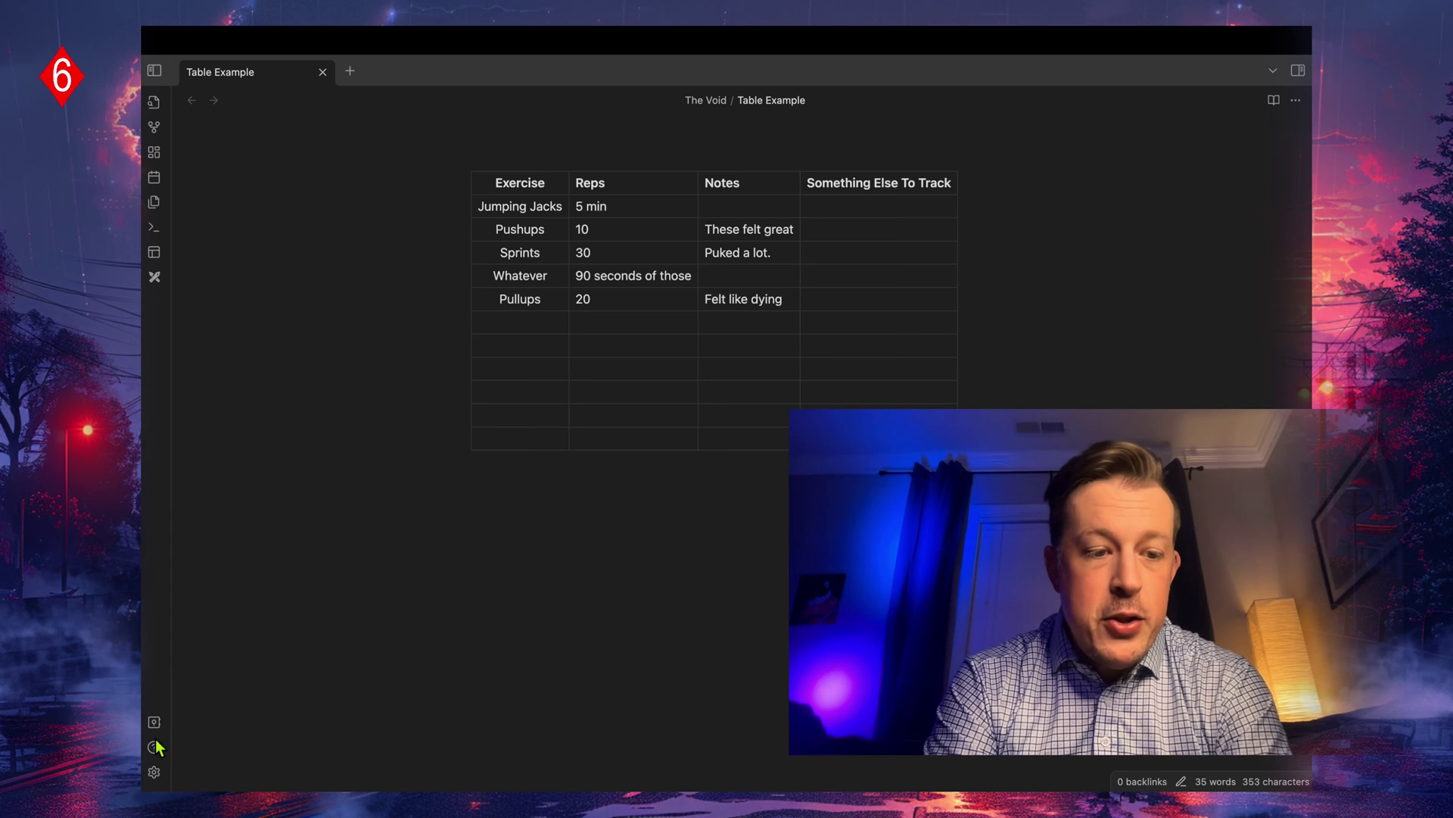
# - Find Advanced Tables in Community plugins, install and enable it, view its options, and close Settings
pyautogui.click(155, 772)
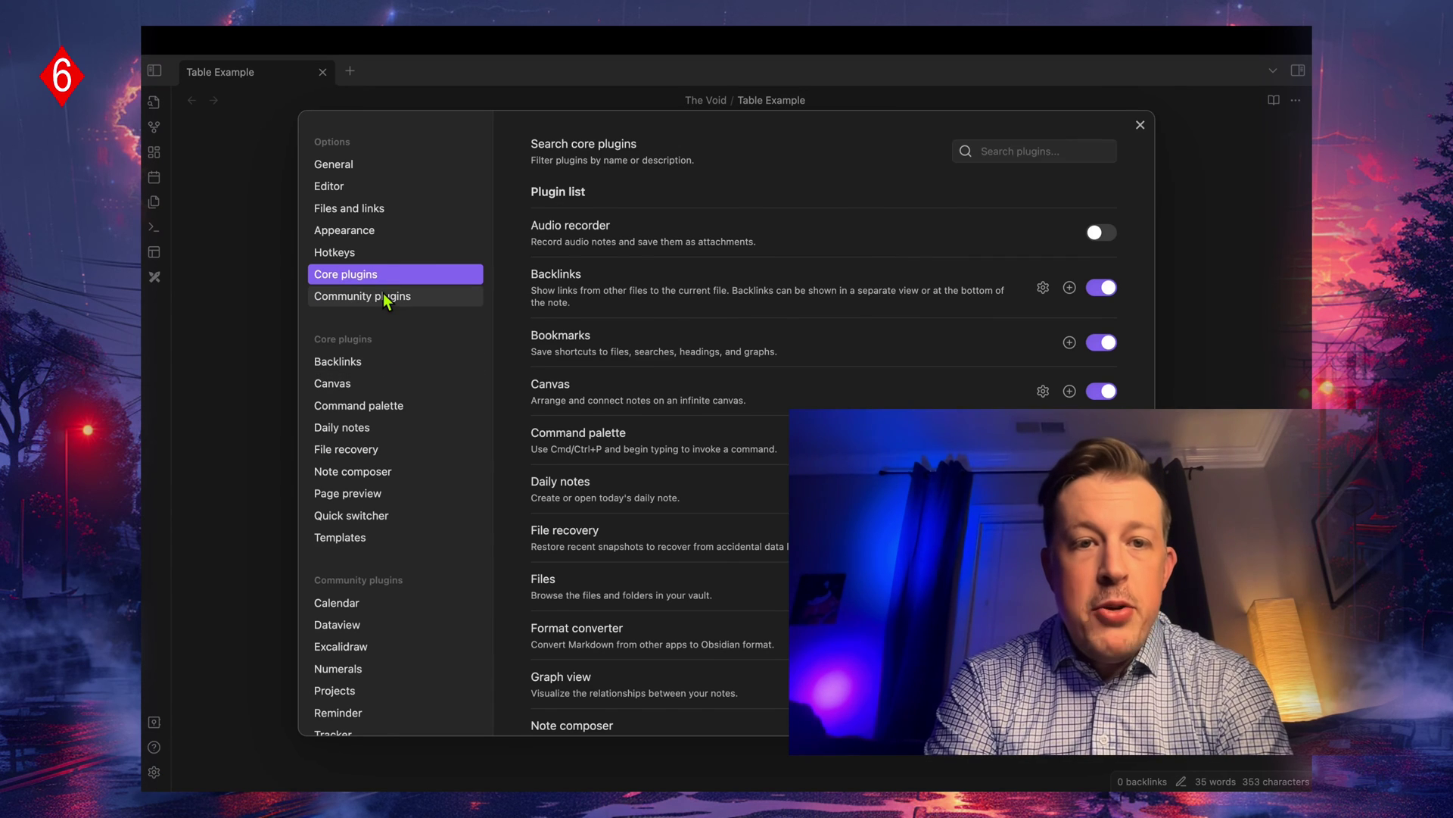
pyautogui.click(386, 296)
pyautogui.click(1092, 199)
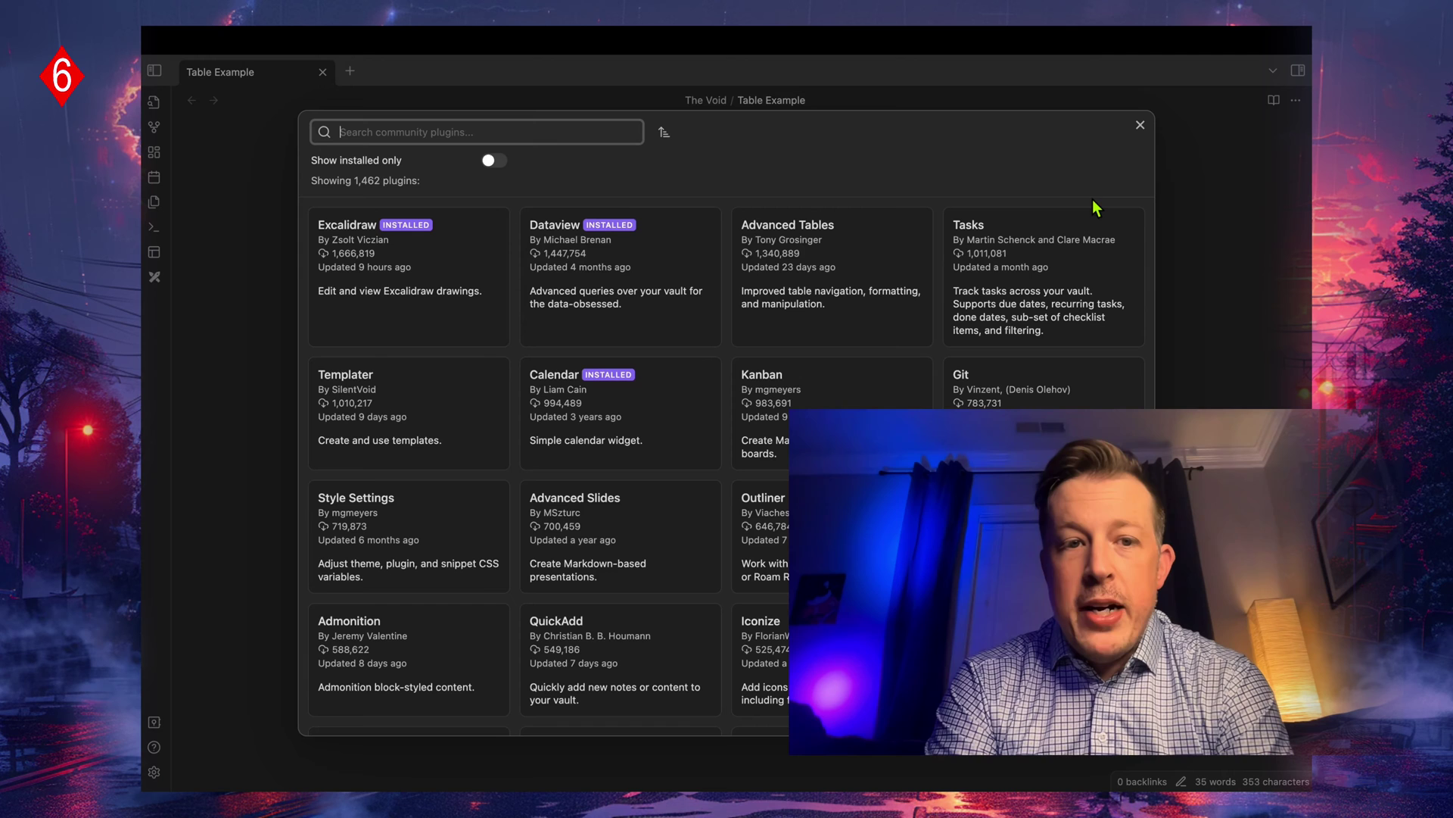
pyautogui.click(789, 271)
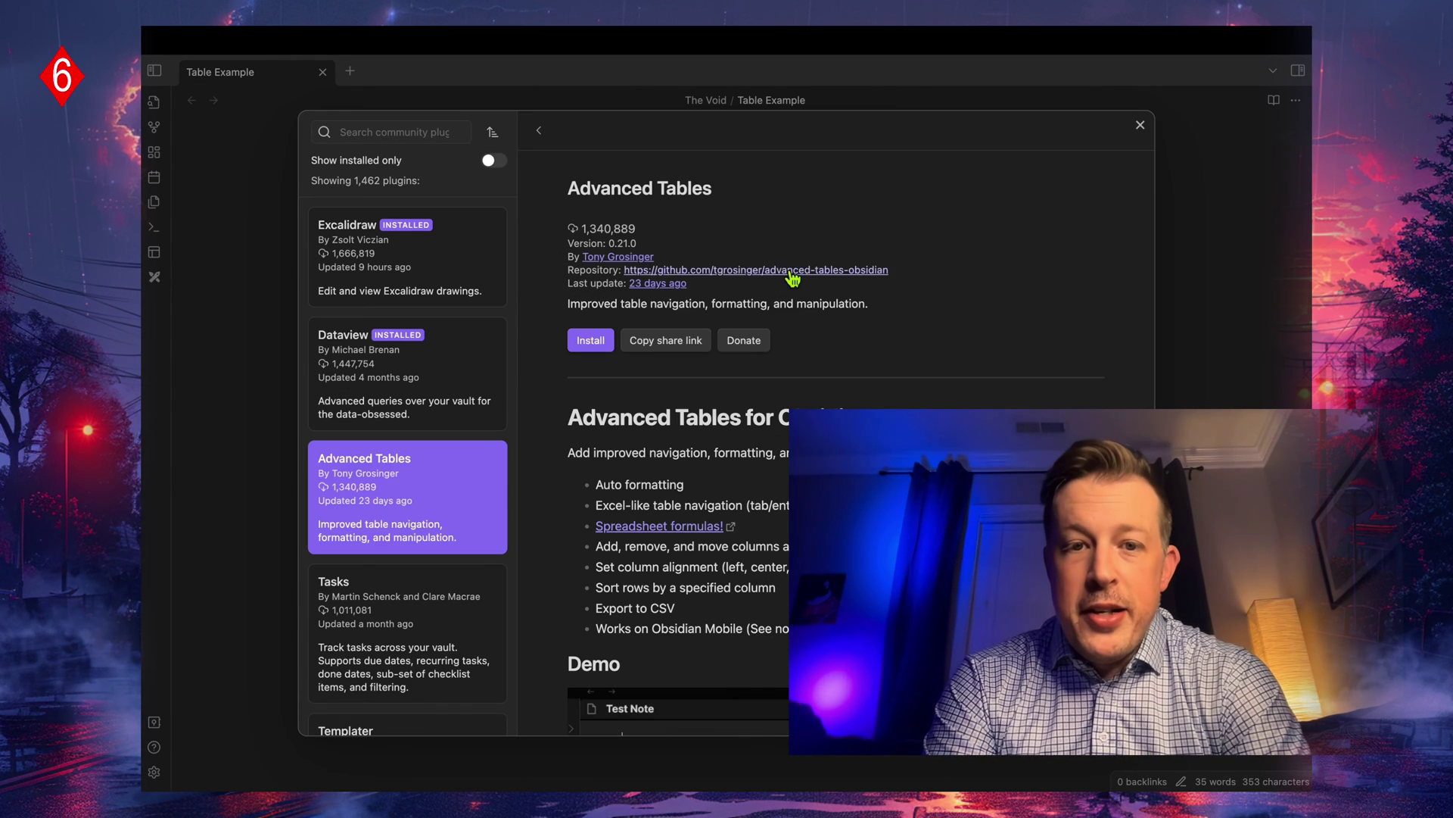
pyautogui.click(608, 340)
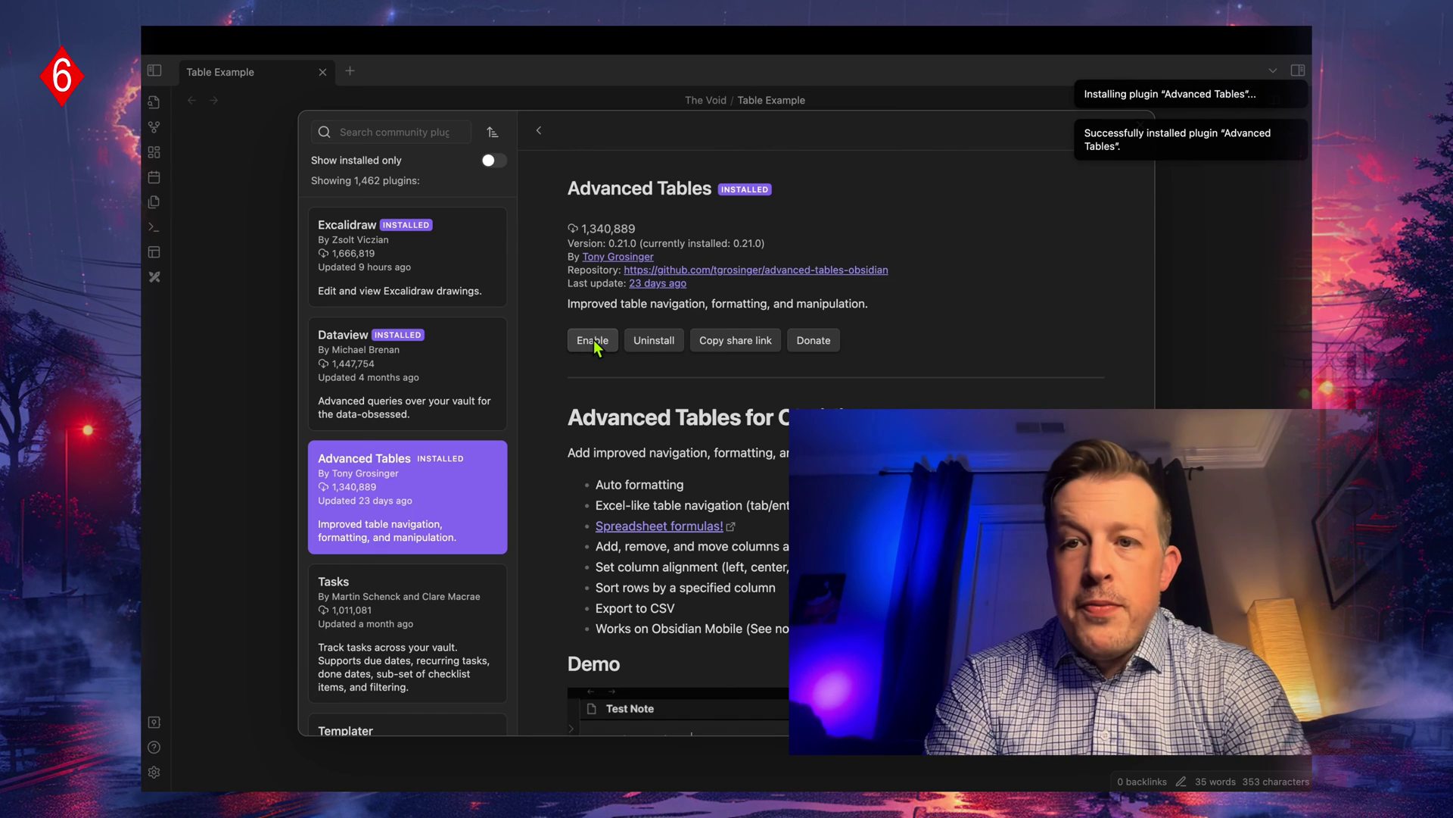
pyautogui.click(594, 342)
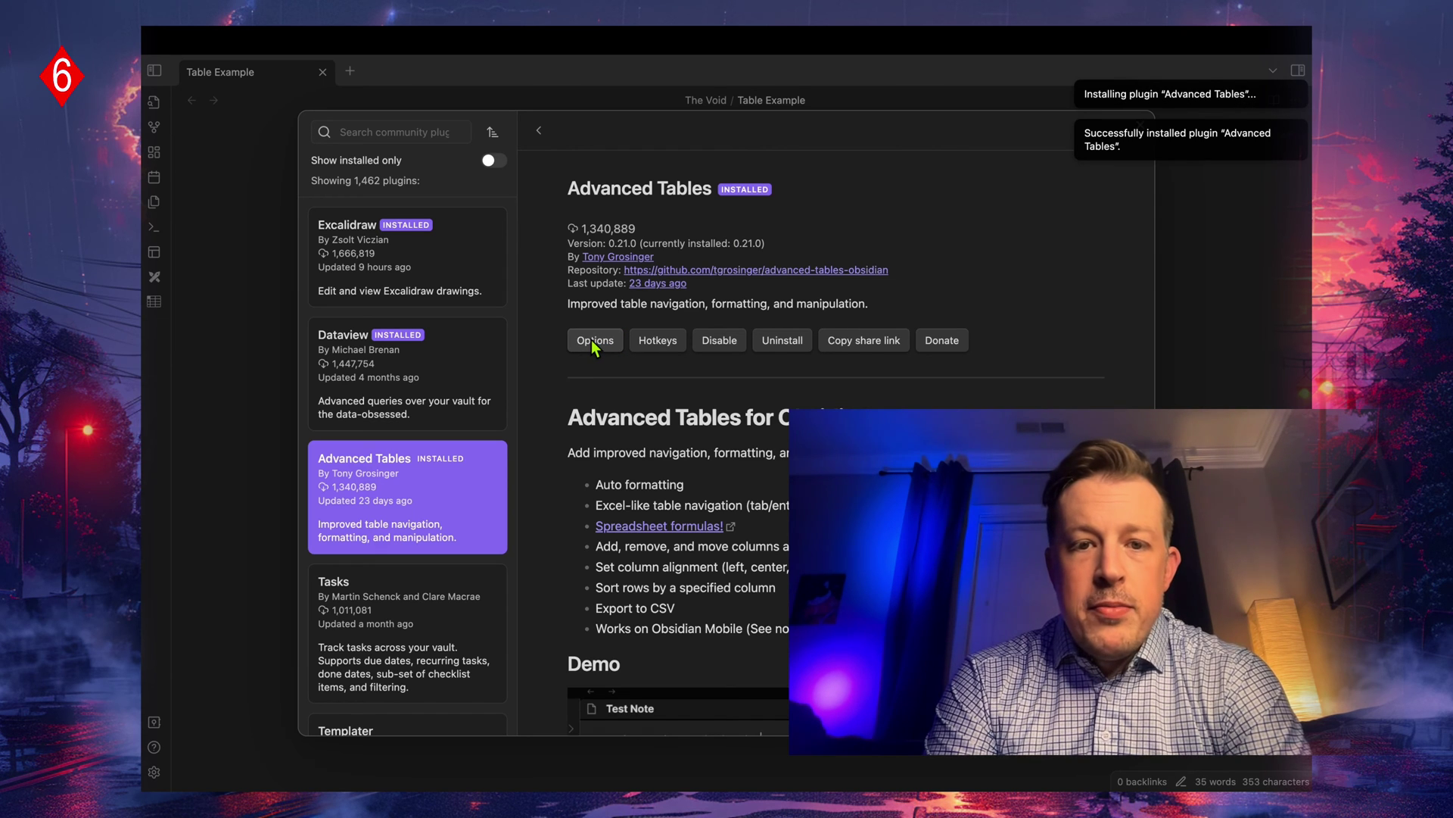
pyautogui.click(595, 342)
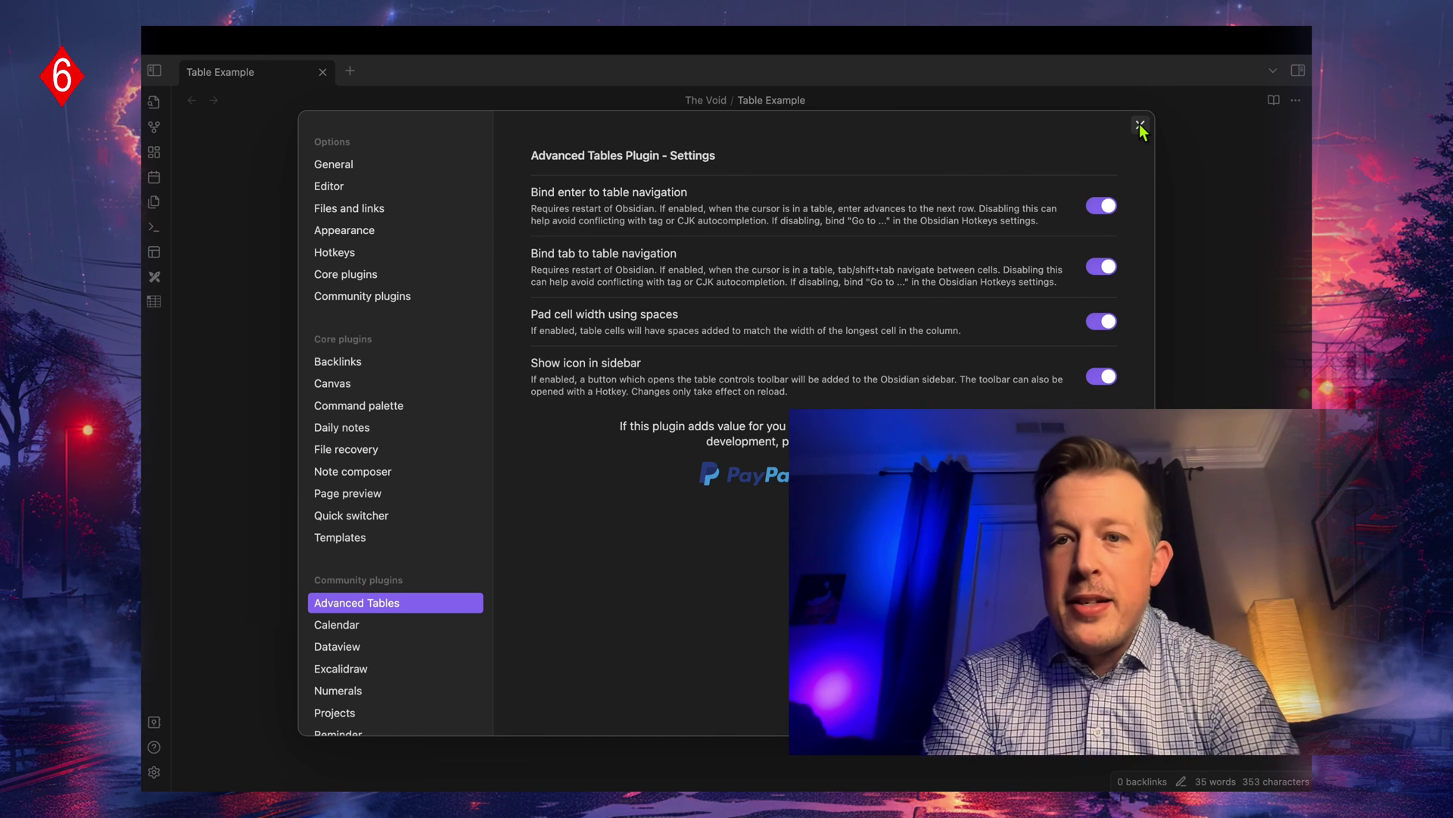
pyautogui.click(1139, 125)
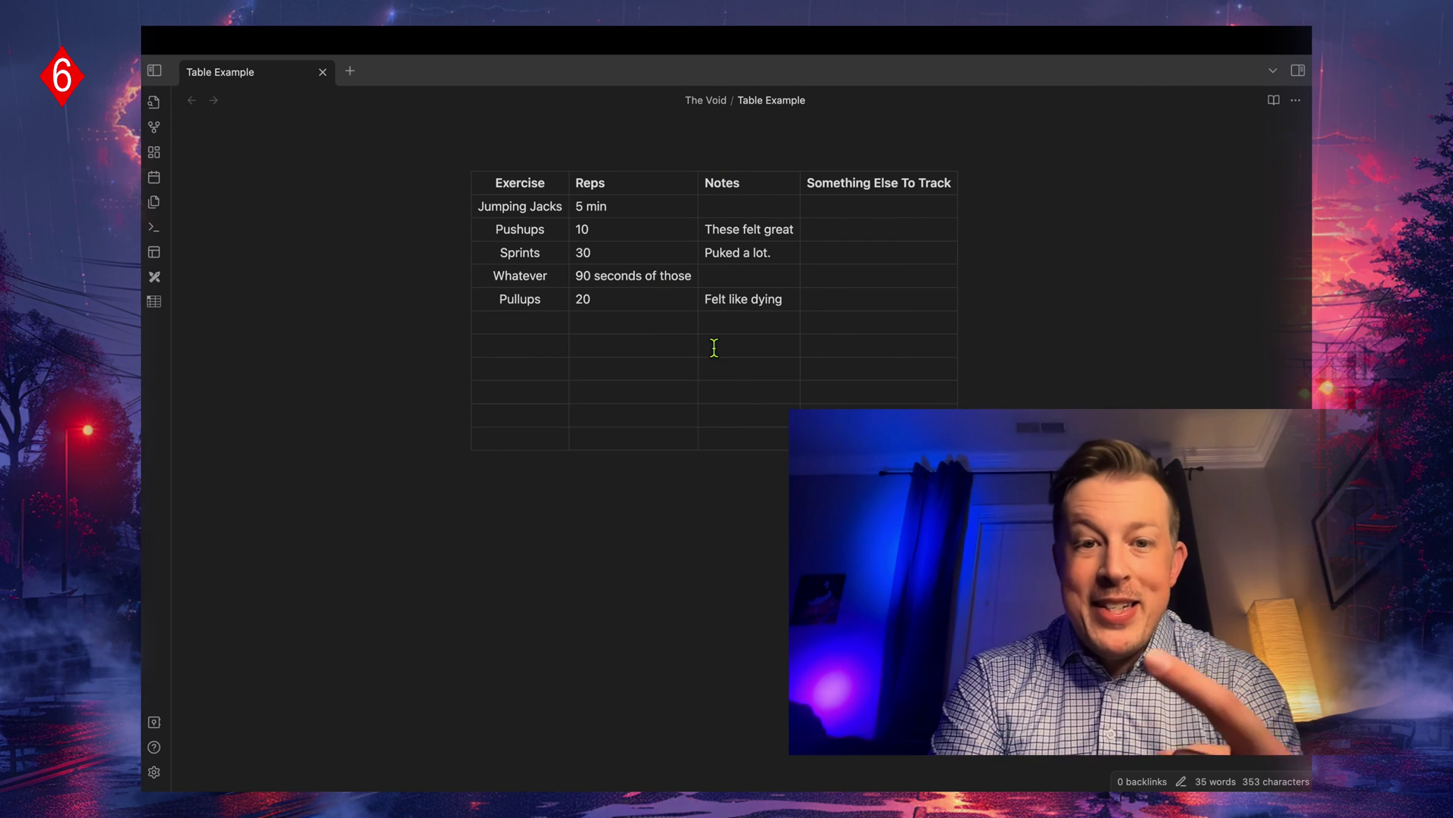
# - Show the Advanced Tables toolbar pane in the right sidebar, returning to it from the calendar tab
pyautogui.click(154, 303)
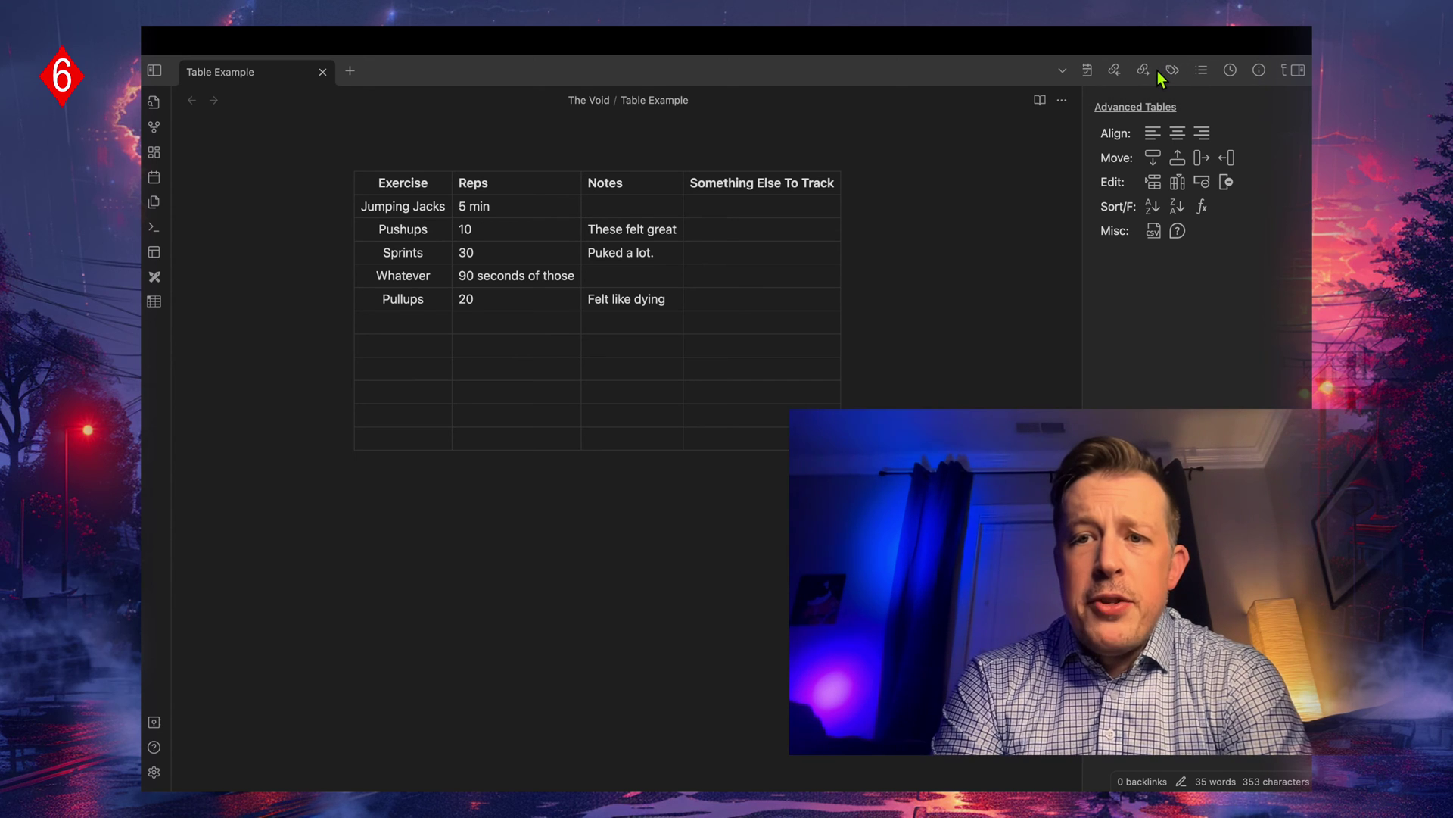
pyautogui.click(1090, 69)
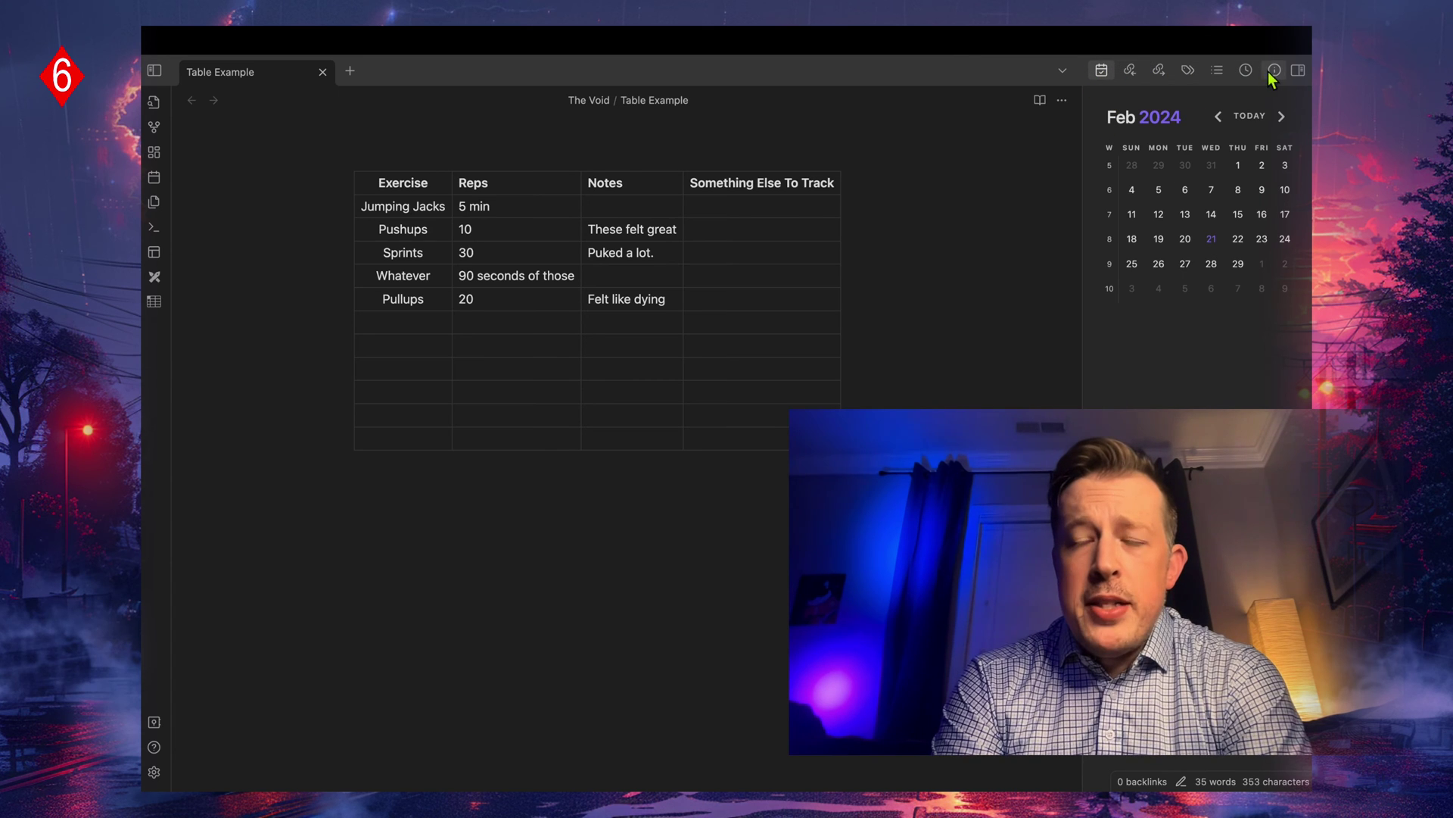
pyautogui.hscroll(2, 1131, 70)
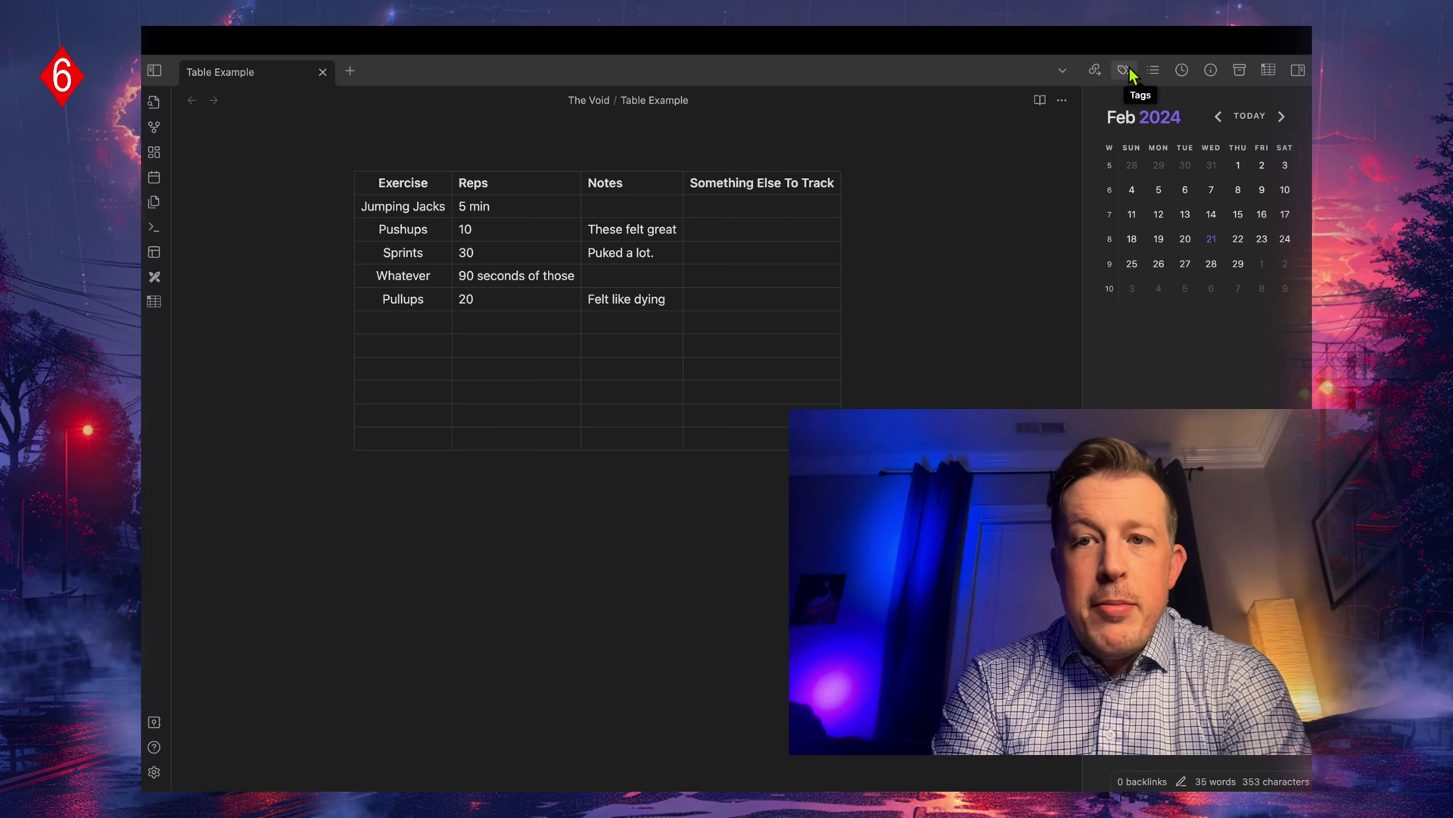
pyautogui.click(1269, 70)
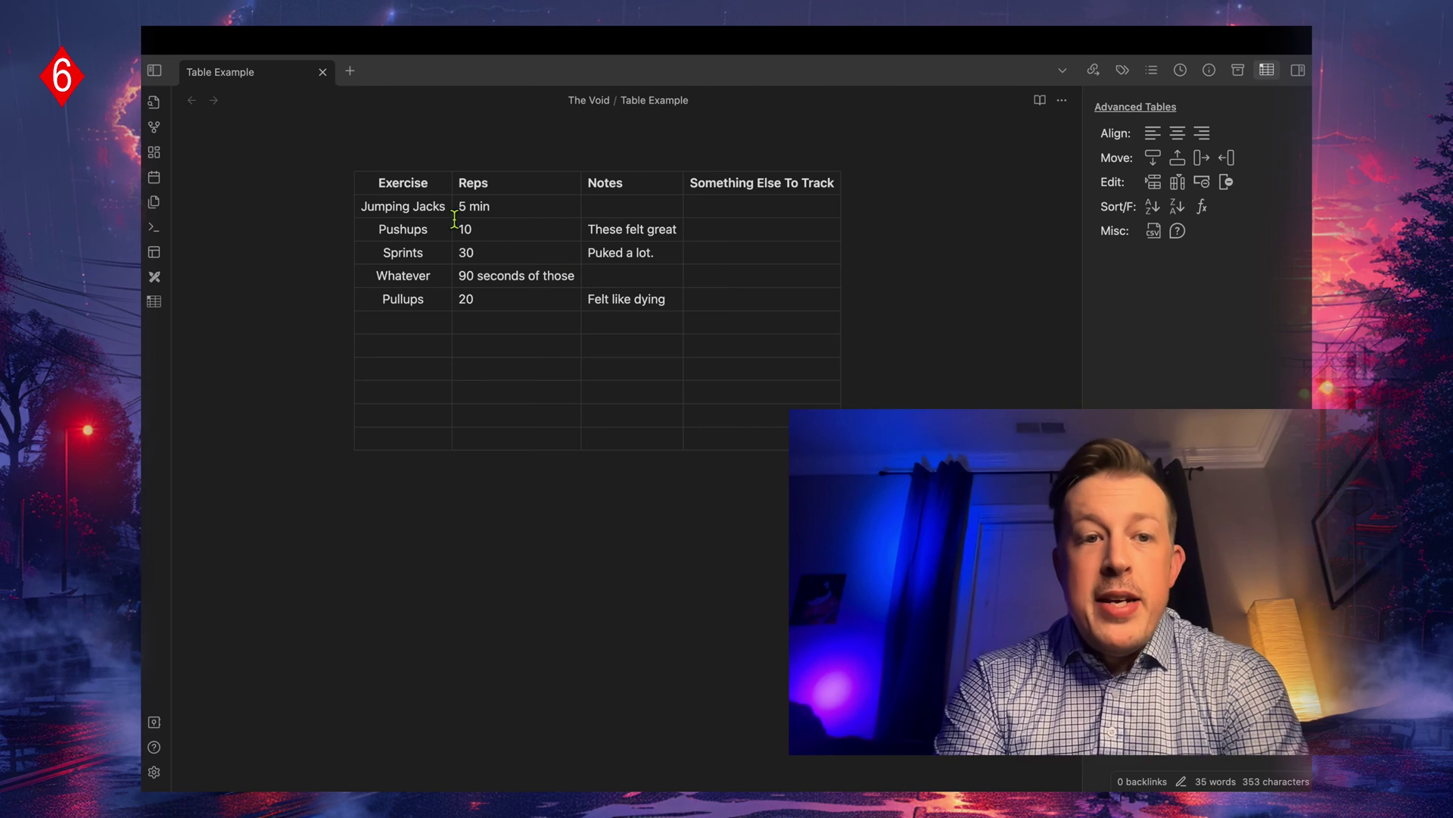
# - Select the whole Exercise column, try centre and right alignment, and settle on left-aligned
pyautogui.moveTo(383, 180); pyautogui.dragTo(396, 428)
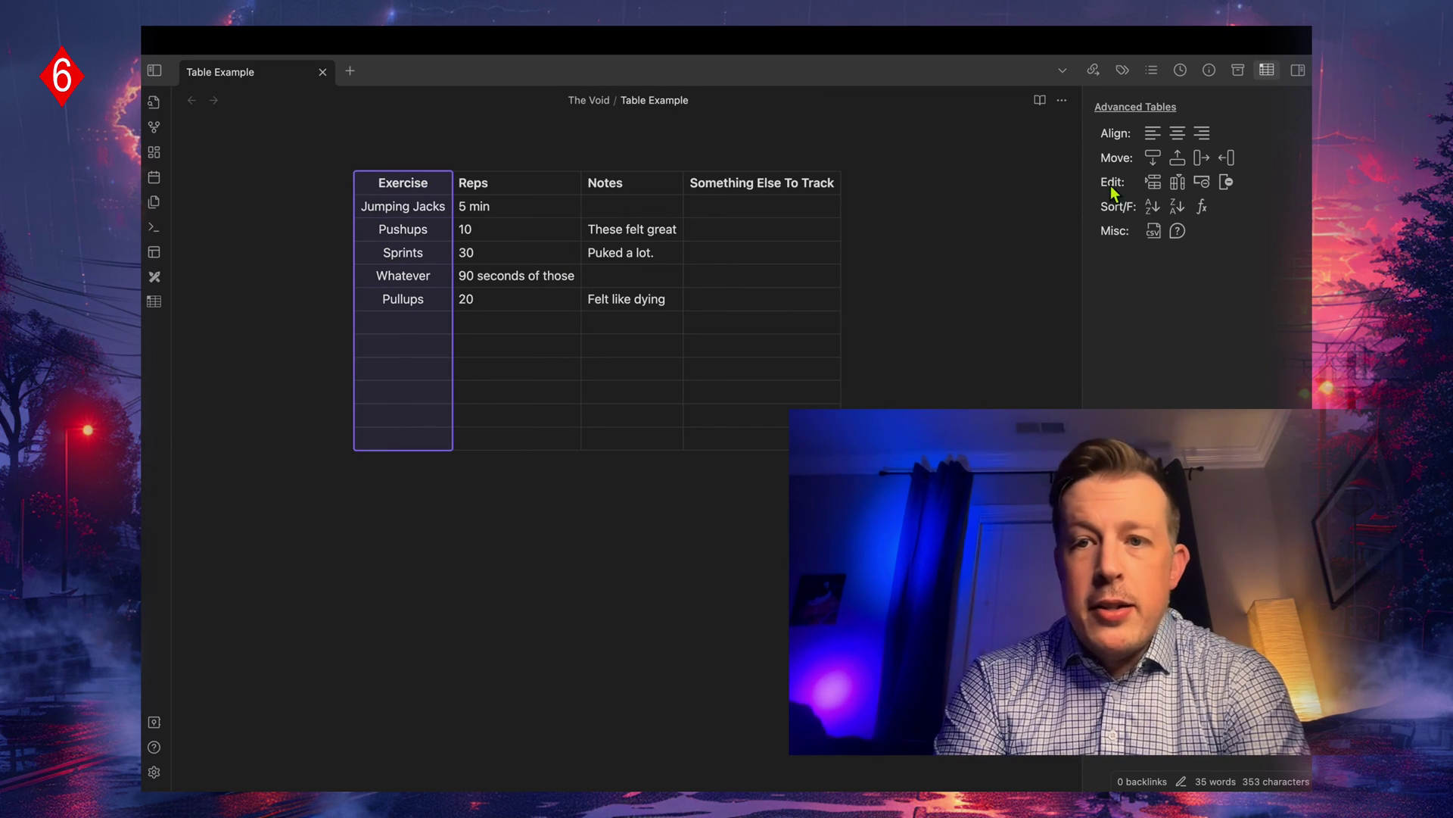
pyautogui.click(1150, 136)
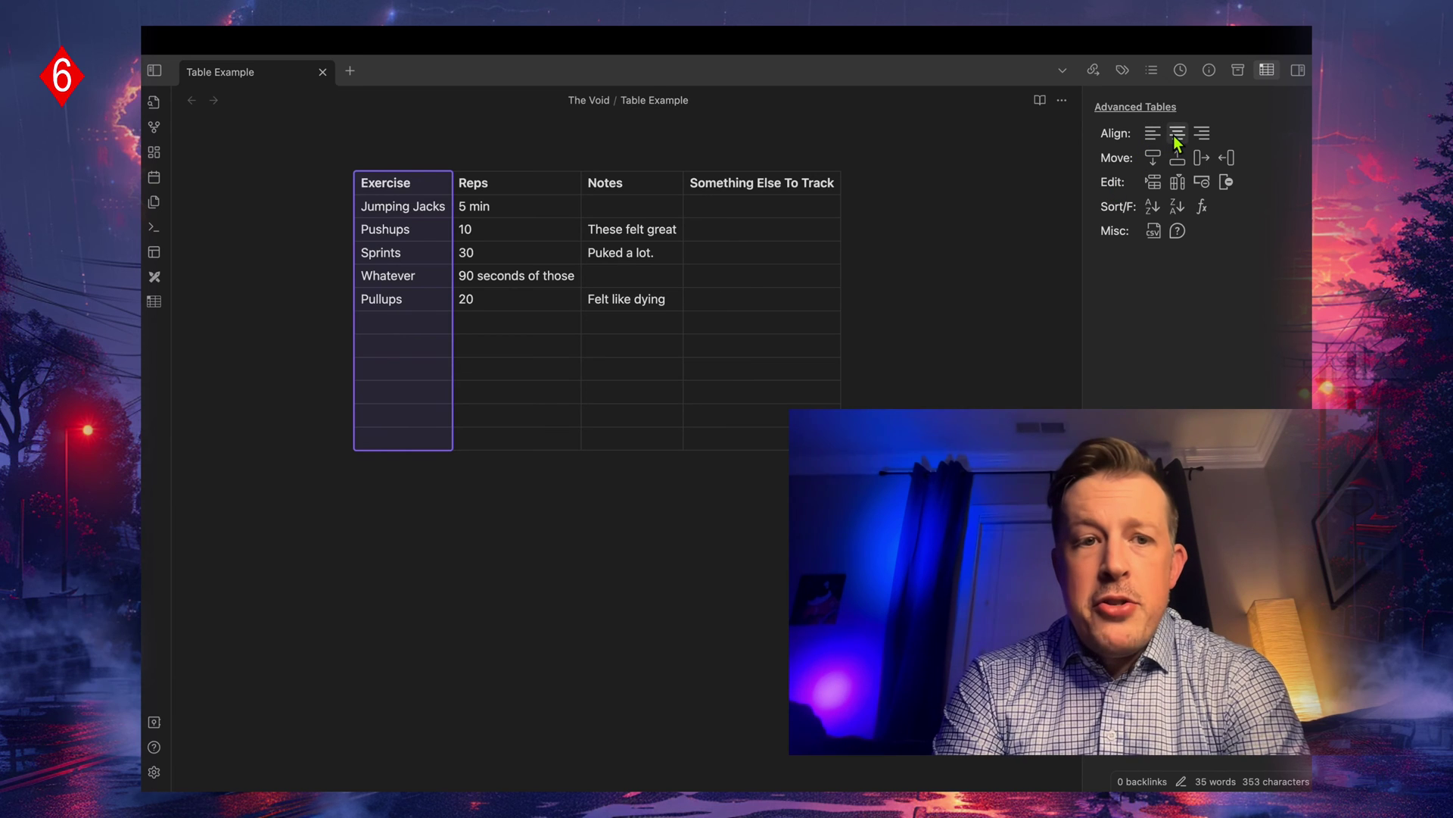
pyautogui.click(1173, 135)
pyautogui.click(1202, 135)
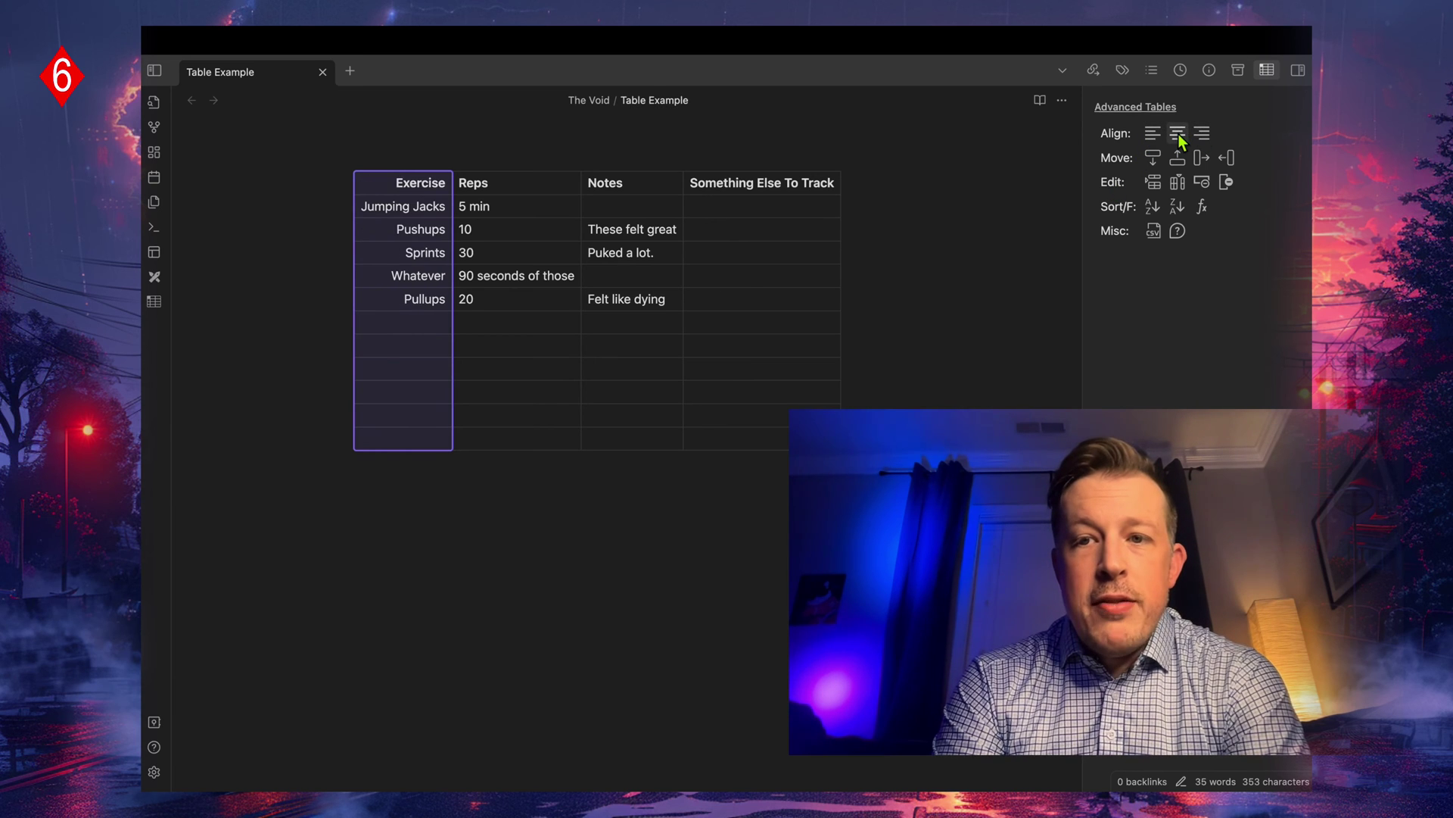
pyautogui.click(1178, 136)
pyautogui.click(1151, 136)
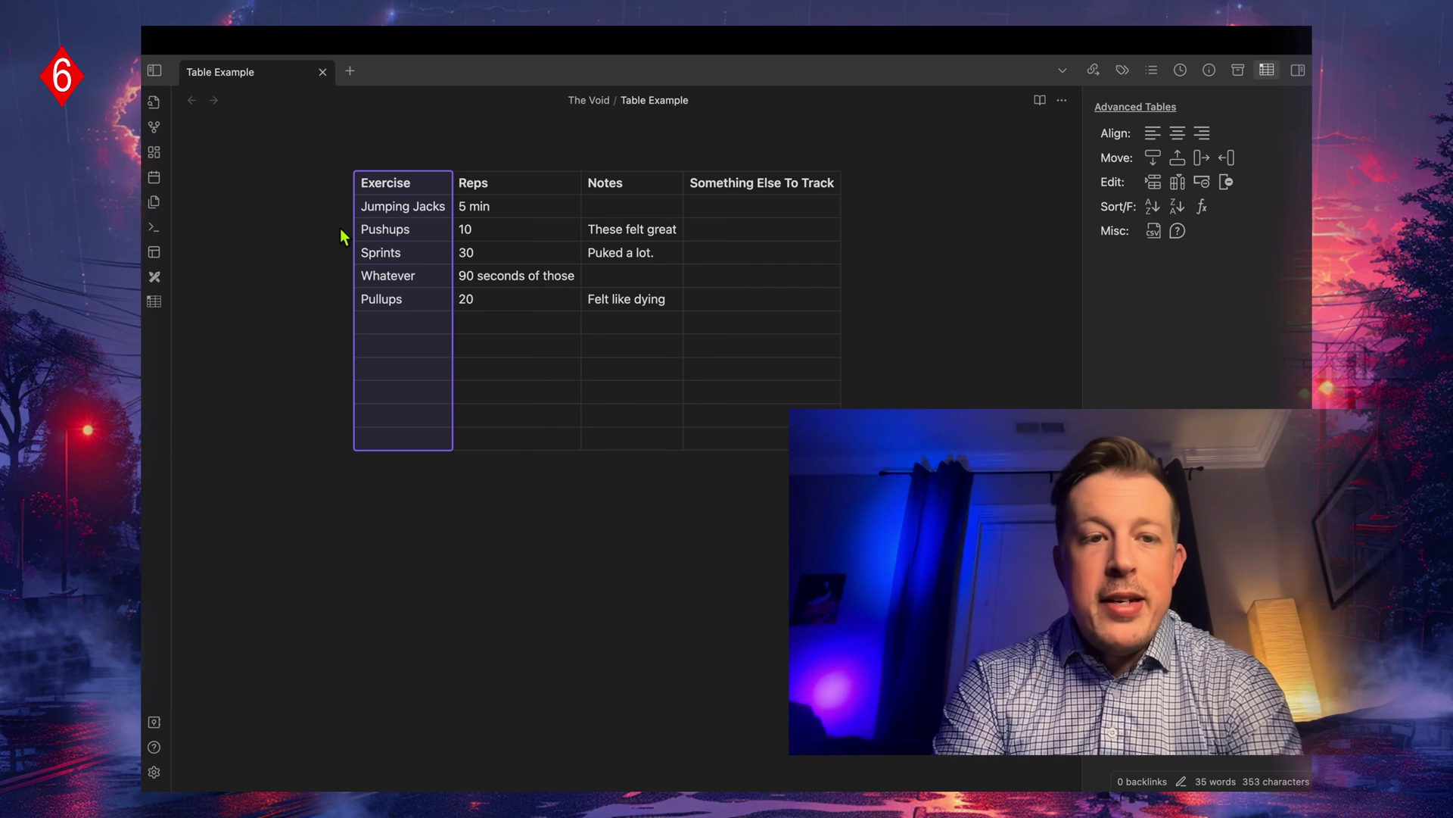
# - Left-align the Exercise entries below the header after briefly centring them
pyautogui.click(387, 205)
pyautogui.moveTo(363, 205); pyautogui.dragTo(399, 321)
pyautogui.click(1178, 133)
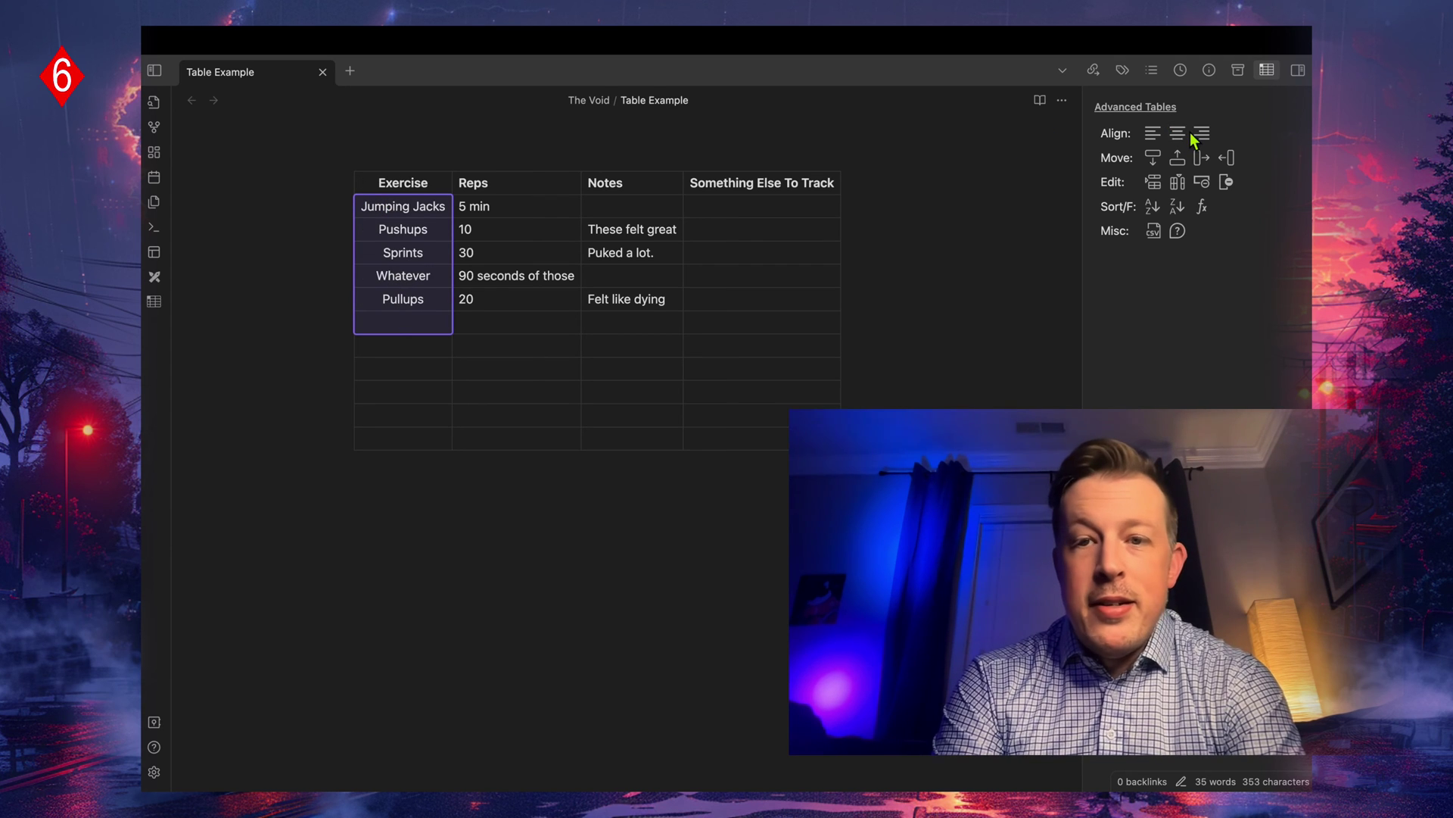
pyautogui.click(1152, 132)
pyautogui.click(409, 183)
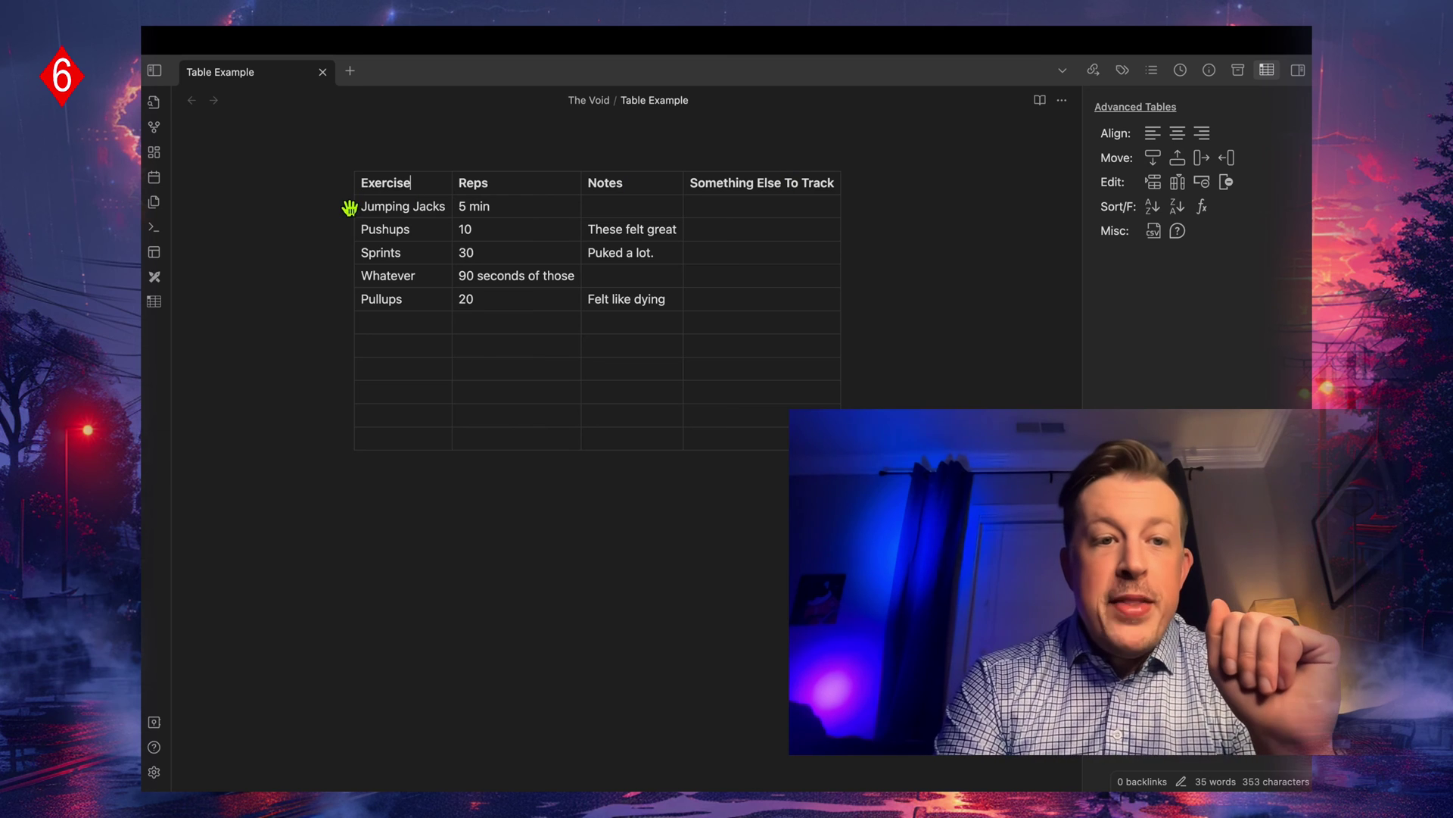
pyautogui.moveTo(347, 204)
pyautogui.mouseDown()
pyautogui.moveTo(347, 308)
pyautogui.moveTo(347, 206)
pyautogui.mouseUp()
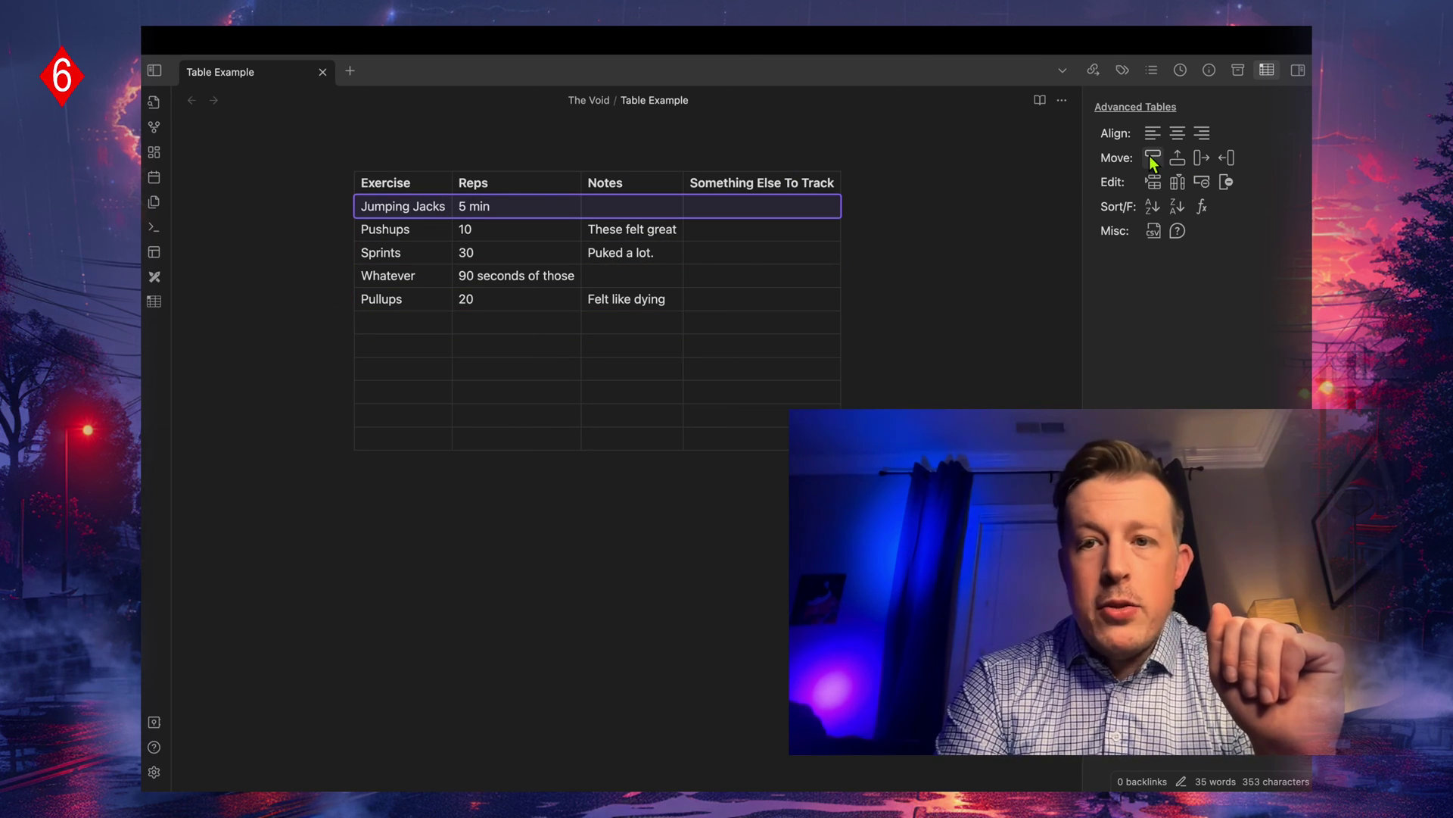
pyautogui.click(541, 206)
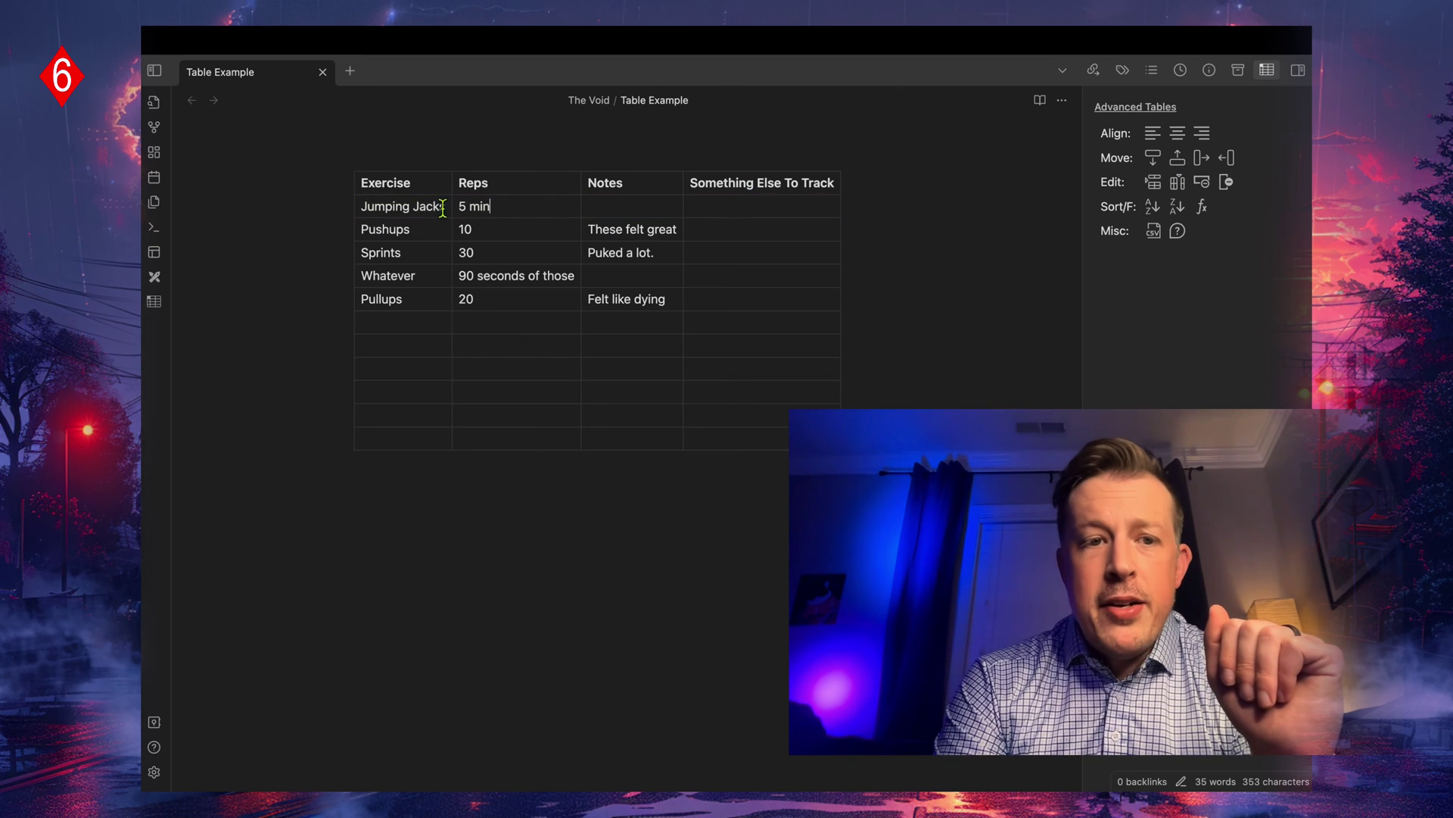
pyautogui.click(1154, 162)
pyautogui.click(1154, 162)
pyautogui.click(1153, 161)
pyautogui.click(1154, 161)
pyautogui.click(1179, 160)
pyautogui.click(1179, 160)
pyautogui.click(1179, 161)
pyautogui.click(1179, 160)
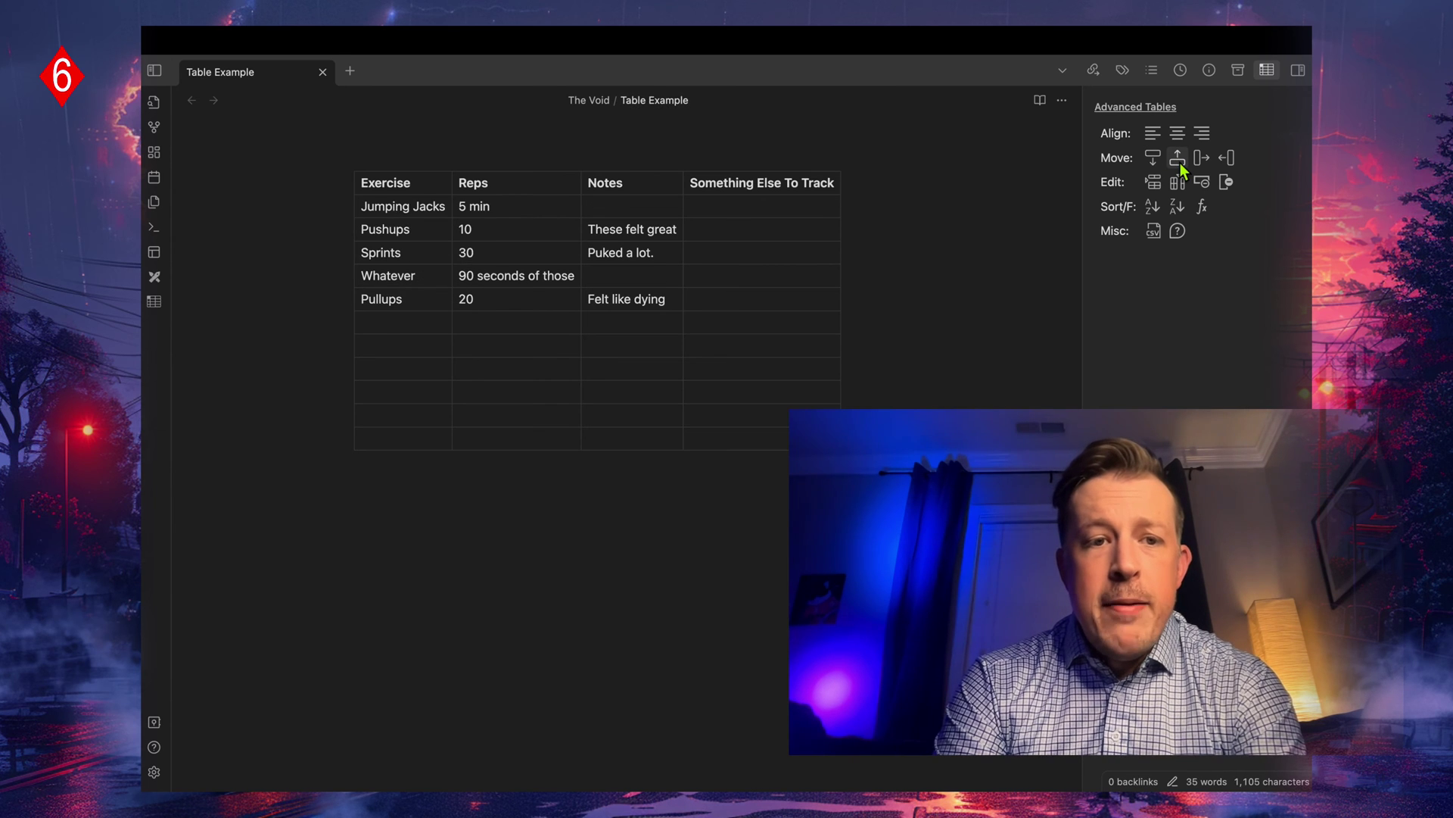
pyautogui.click(1202, 159)
pyautogui.click(1204, 160)
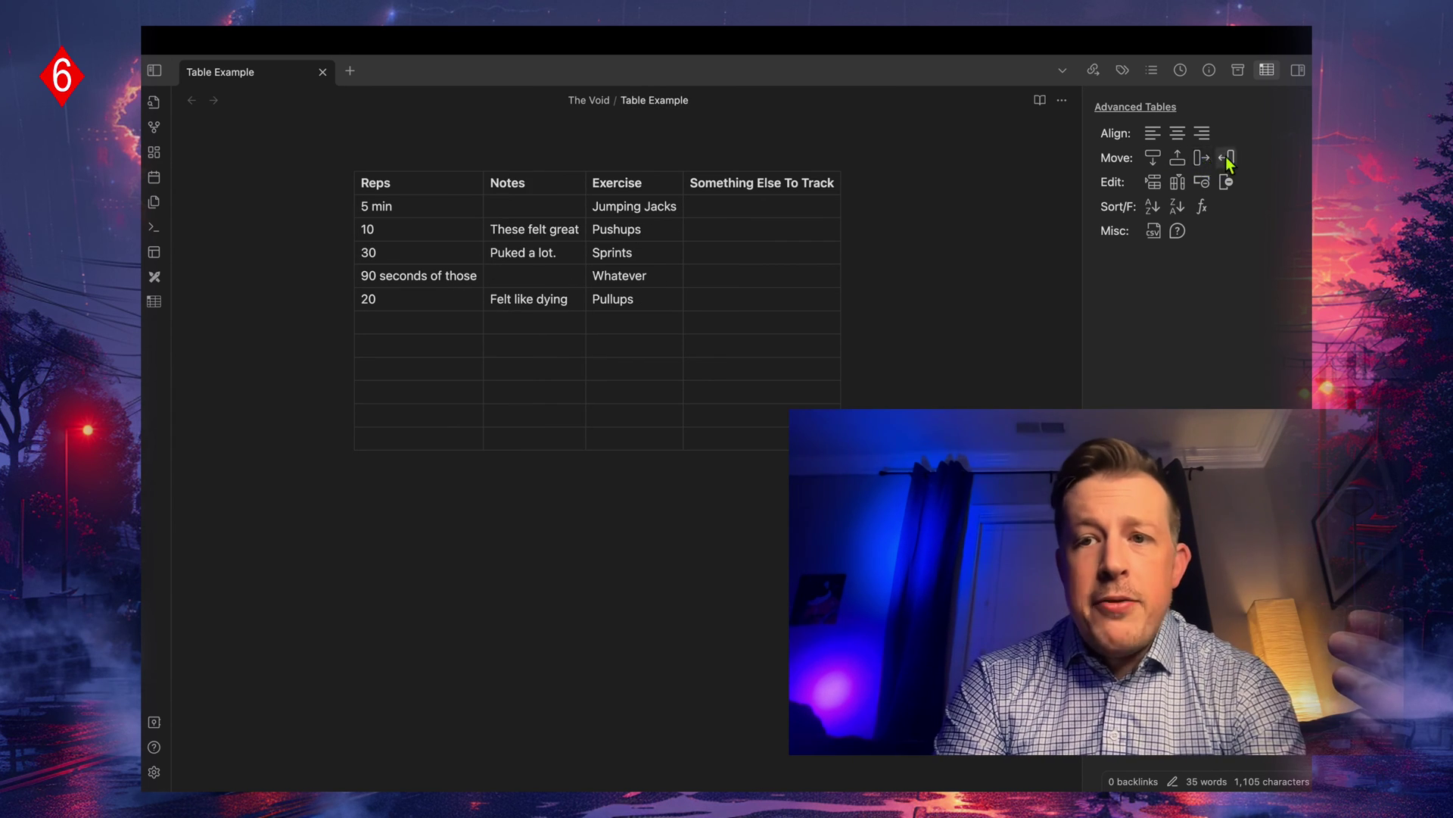
pyautogui.click(1228, 159)
pyautogui.click(1227, 158)
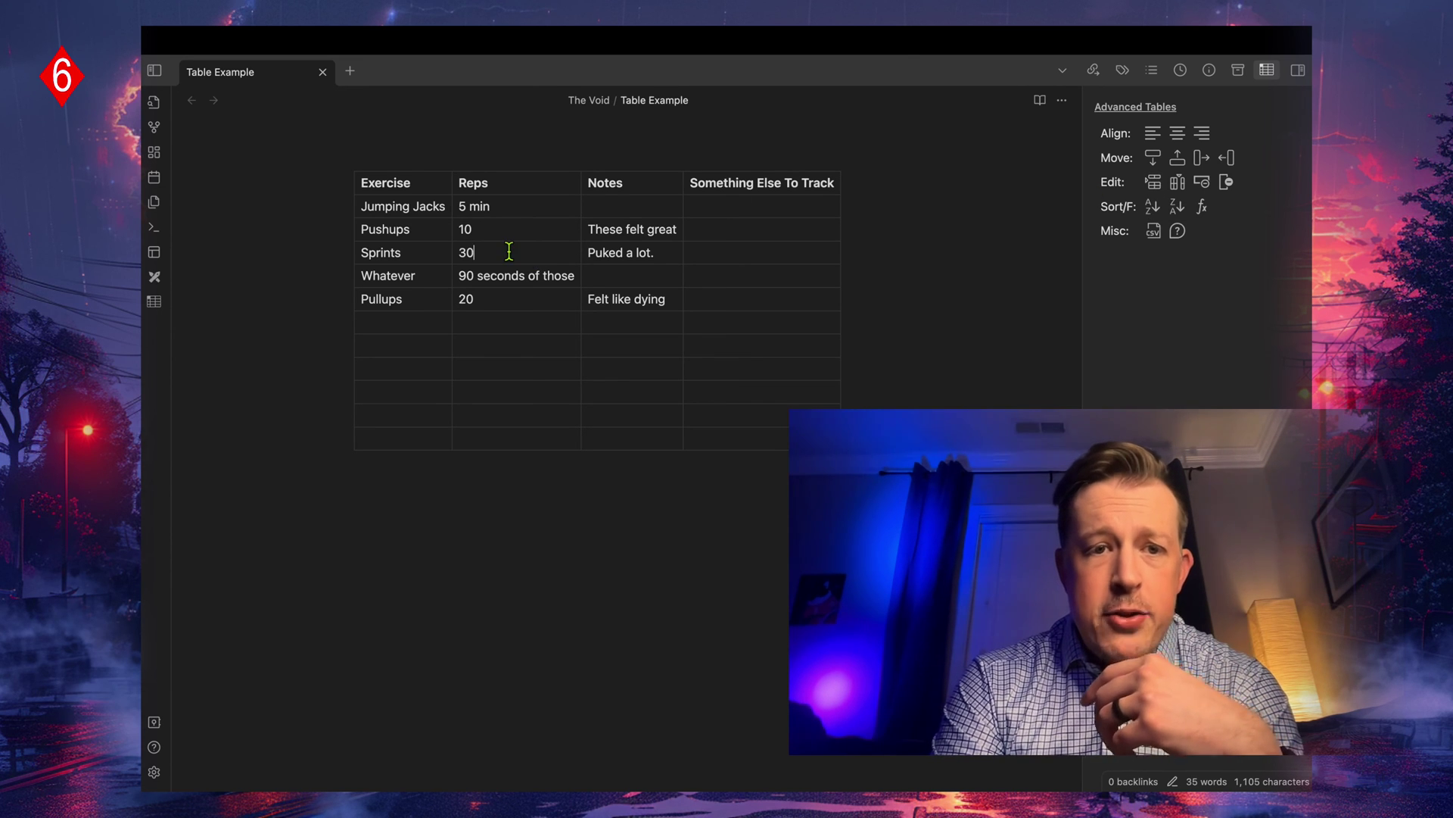
pyautogui.click(1154, 183)
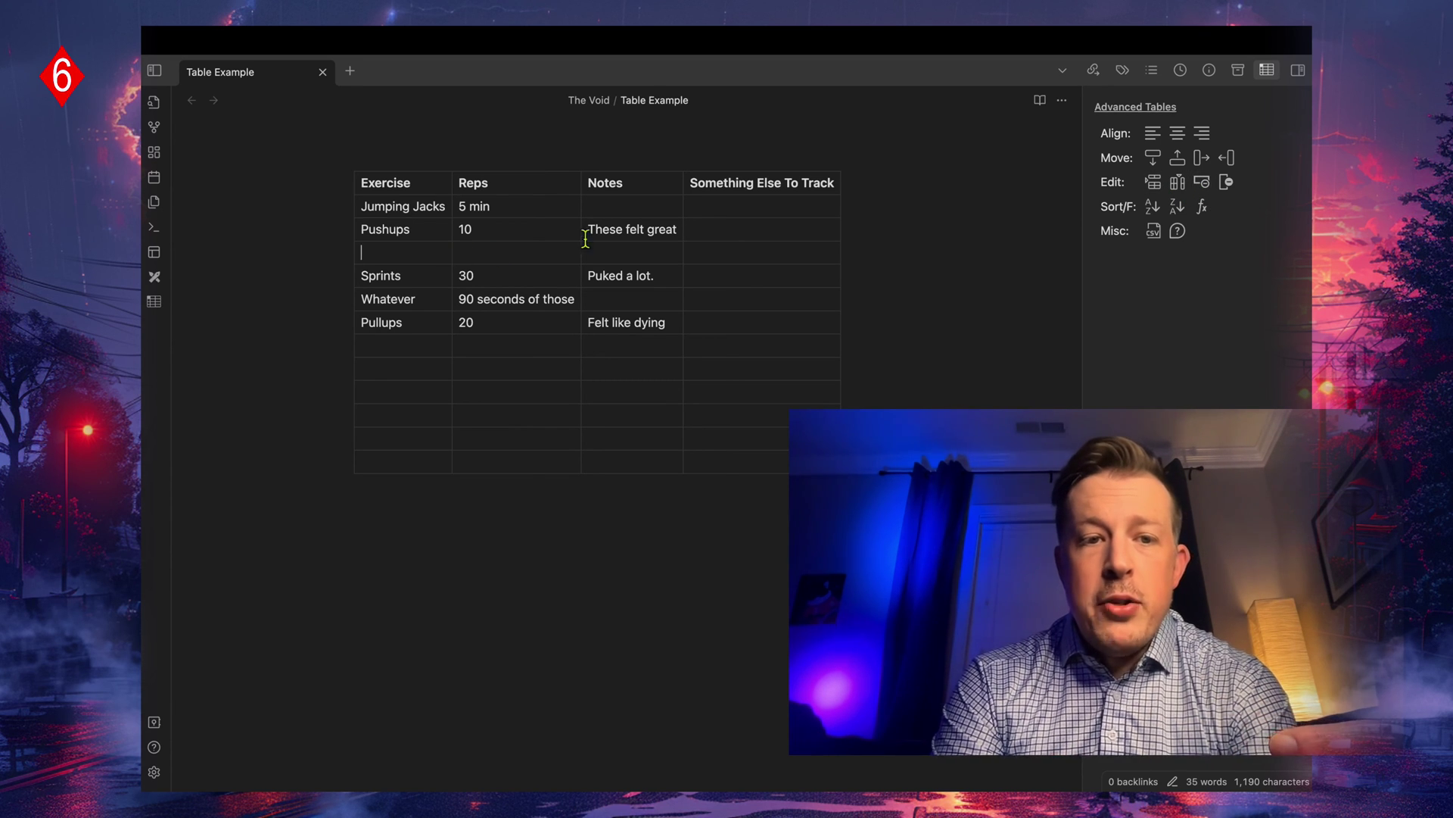
pyautogui.click(1203, 183)
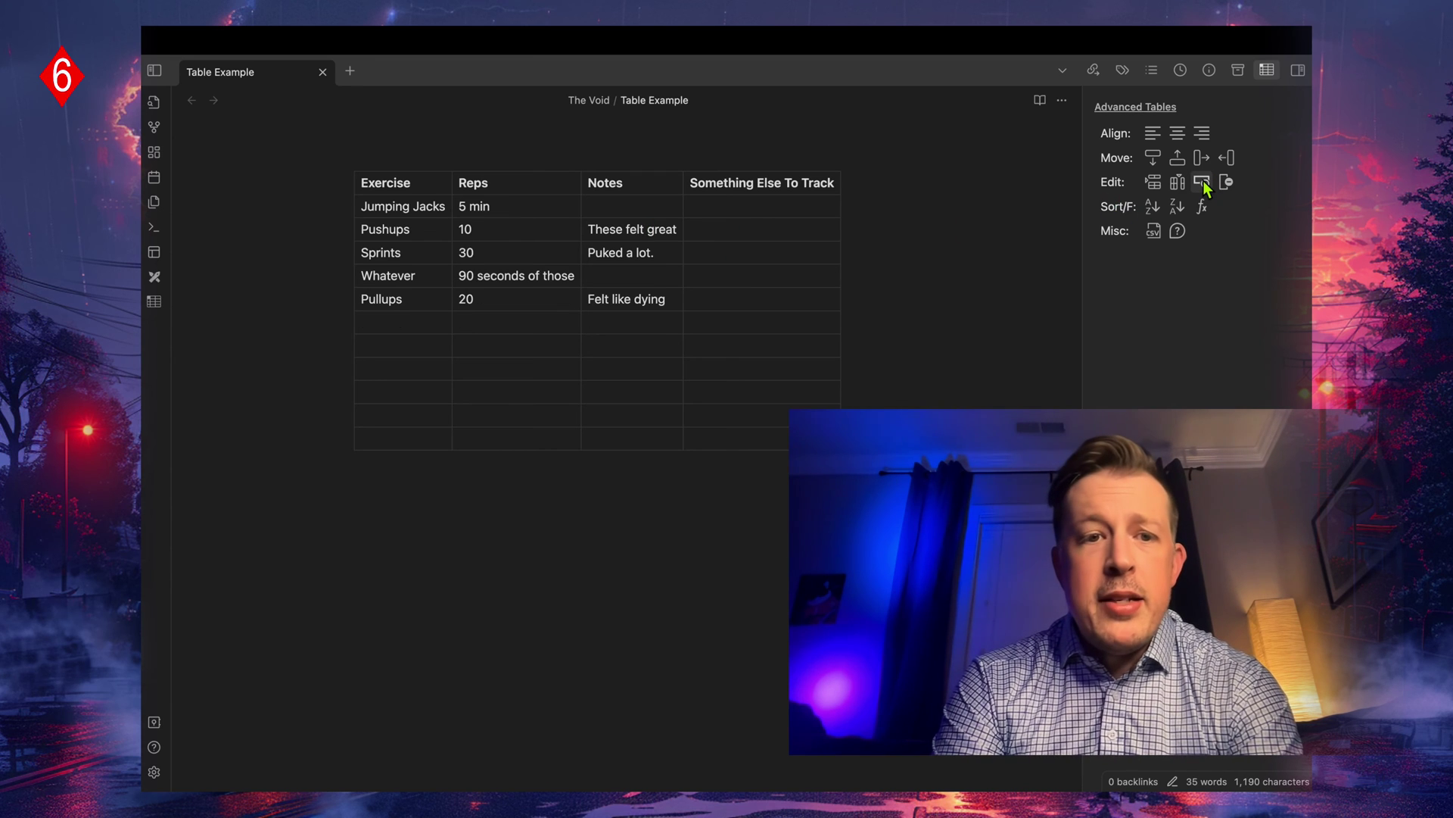
pyautogui.click(795, 207)
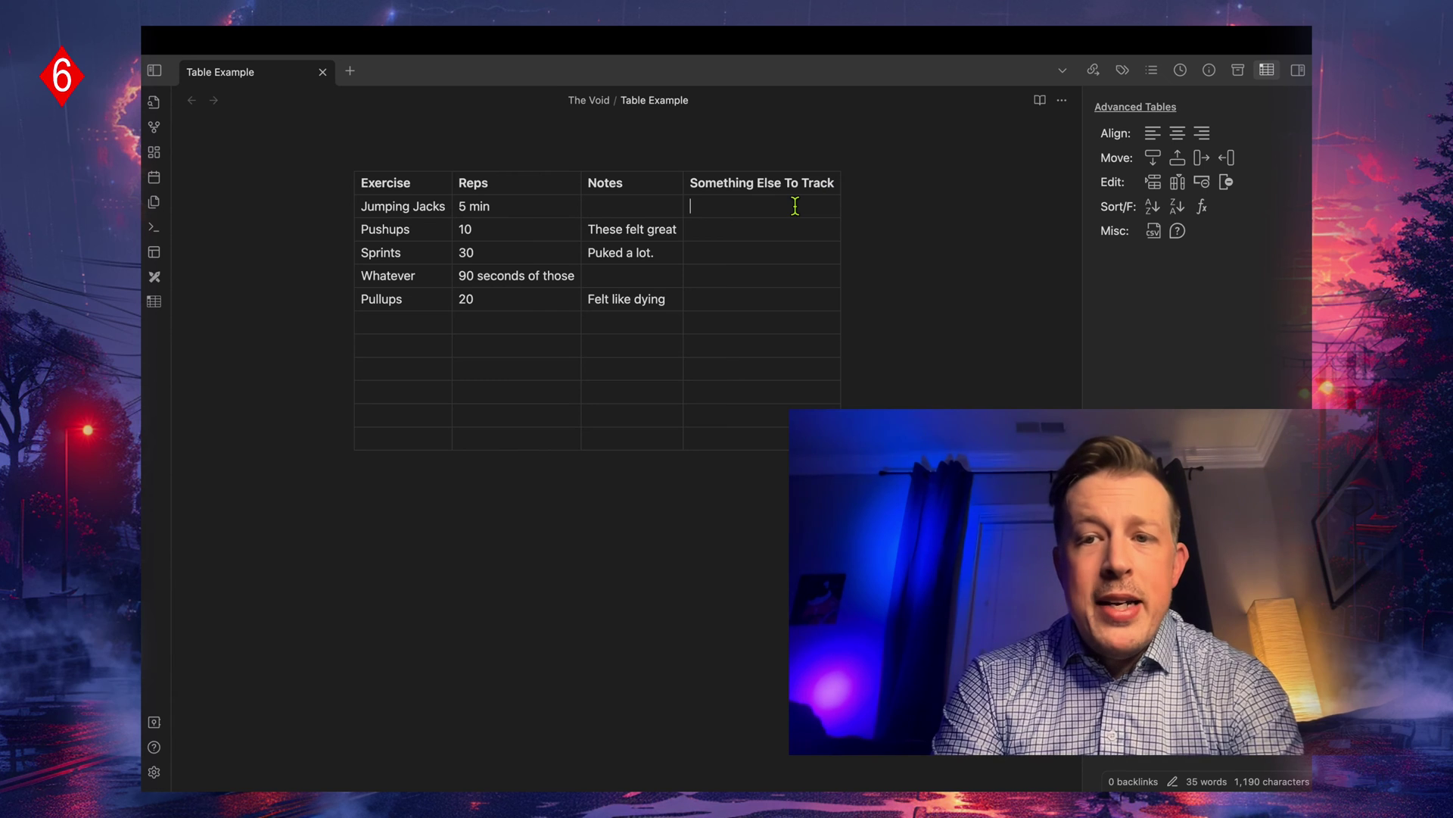
pyautogui.click(1171, 187)
pyautogui.click(706, 206)
pyautogui.click(1226, 185)
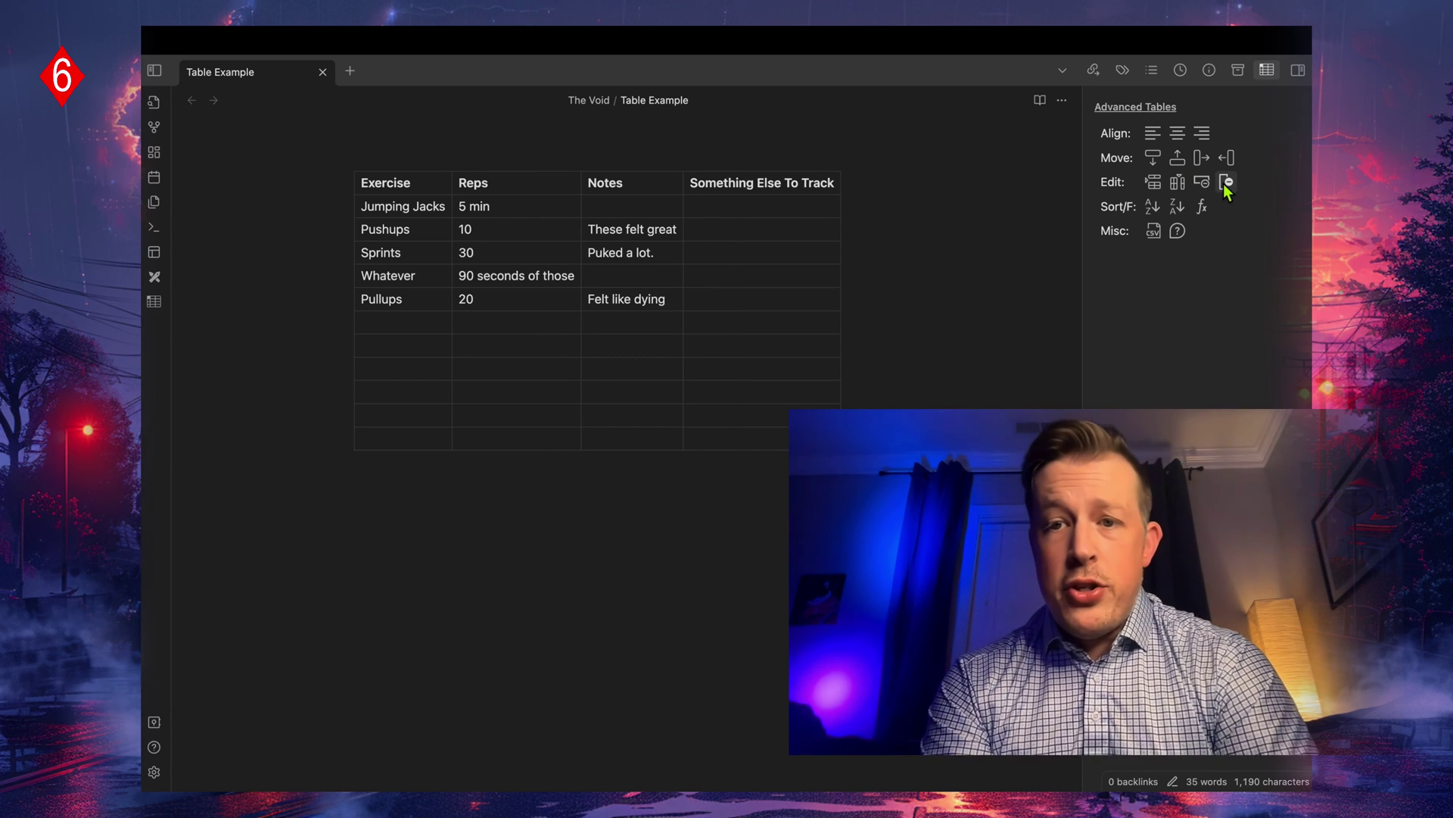
# - Sort rows by Exercise A→Z, then Z→A, so Whatever leads and Jumping Jacks ends
pyautogui.click(410, 185)
pyautogui.click(1156, 212)
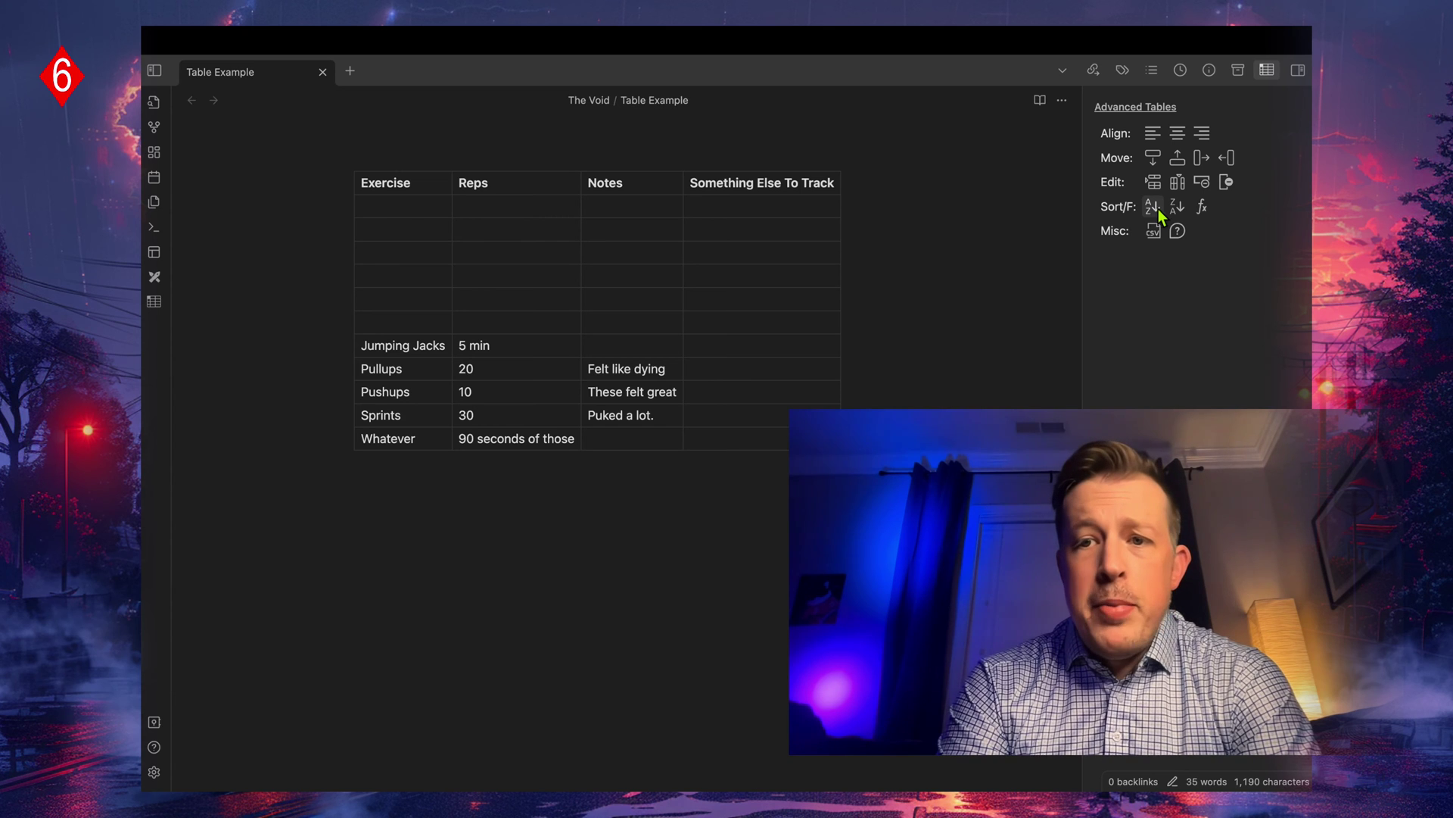
pyautogui.click(1176, 212)
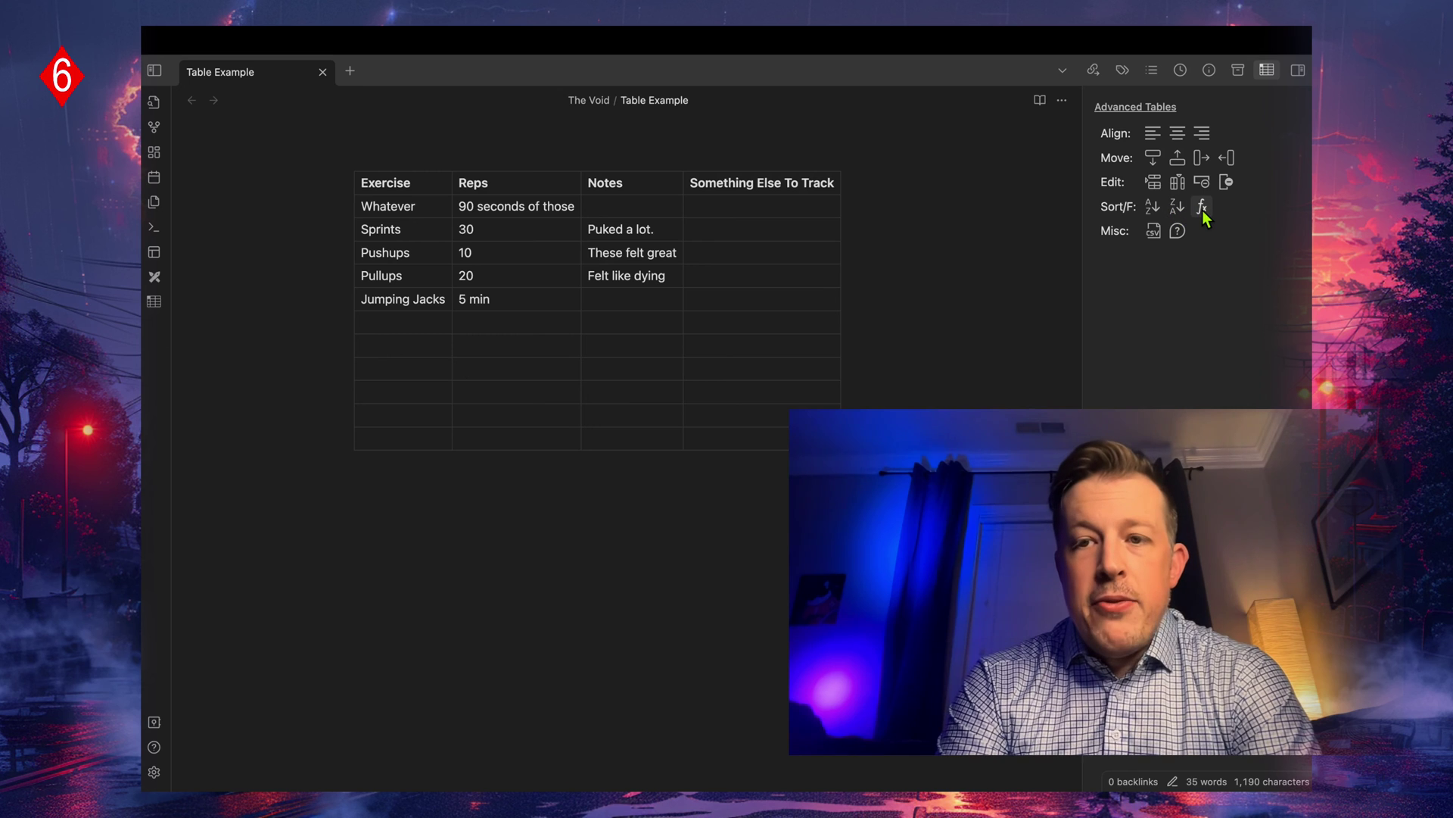
pyautogui.click(740, 473)
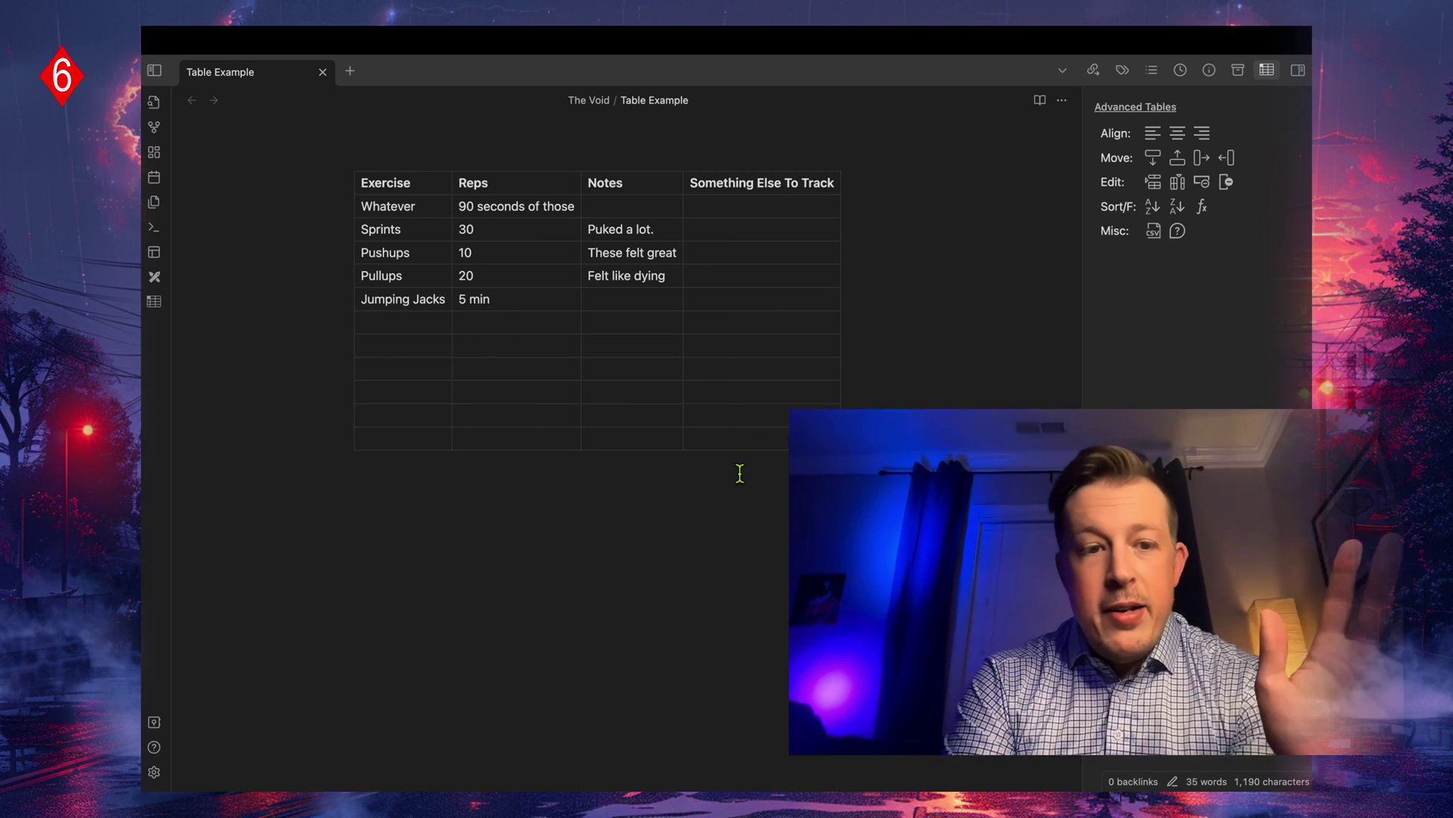